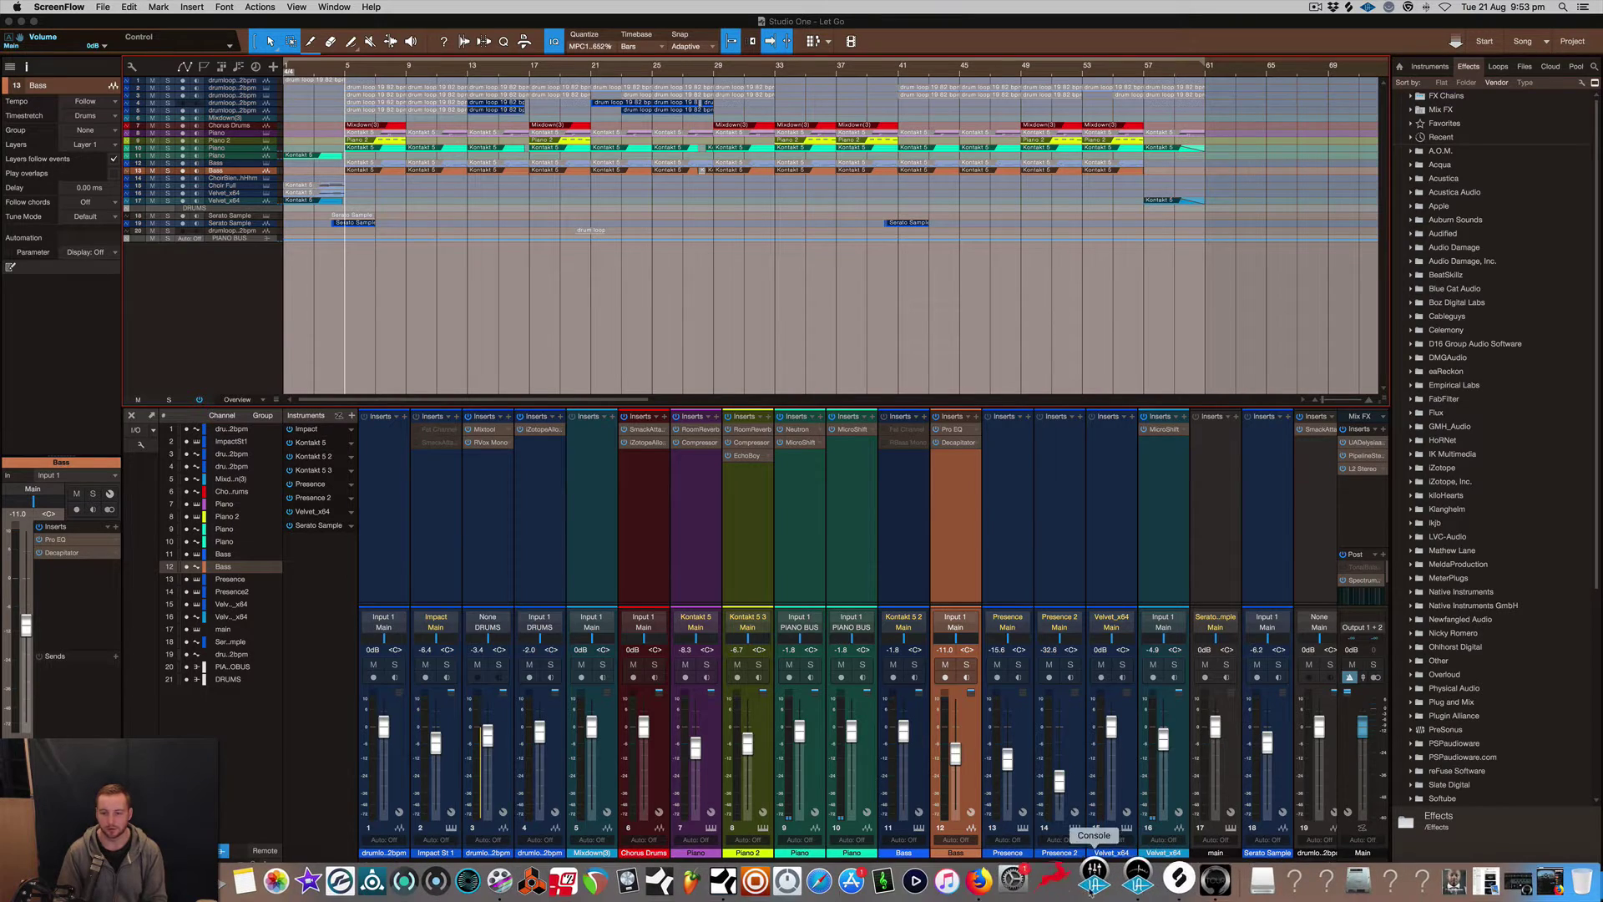
Switch to Firefox and play the YouTube video "Let Go - West Coast Type Beat".
left_click(1011, 881)
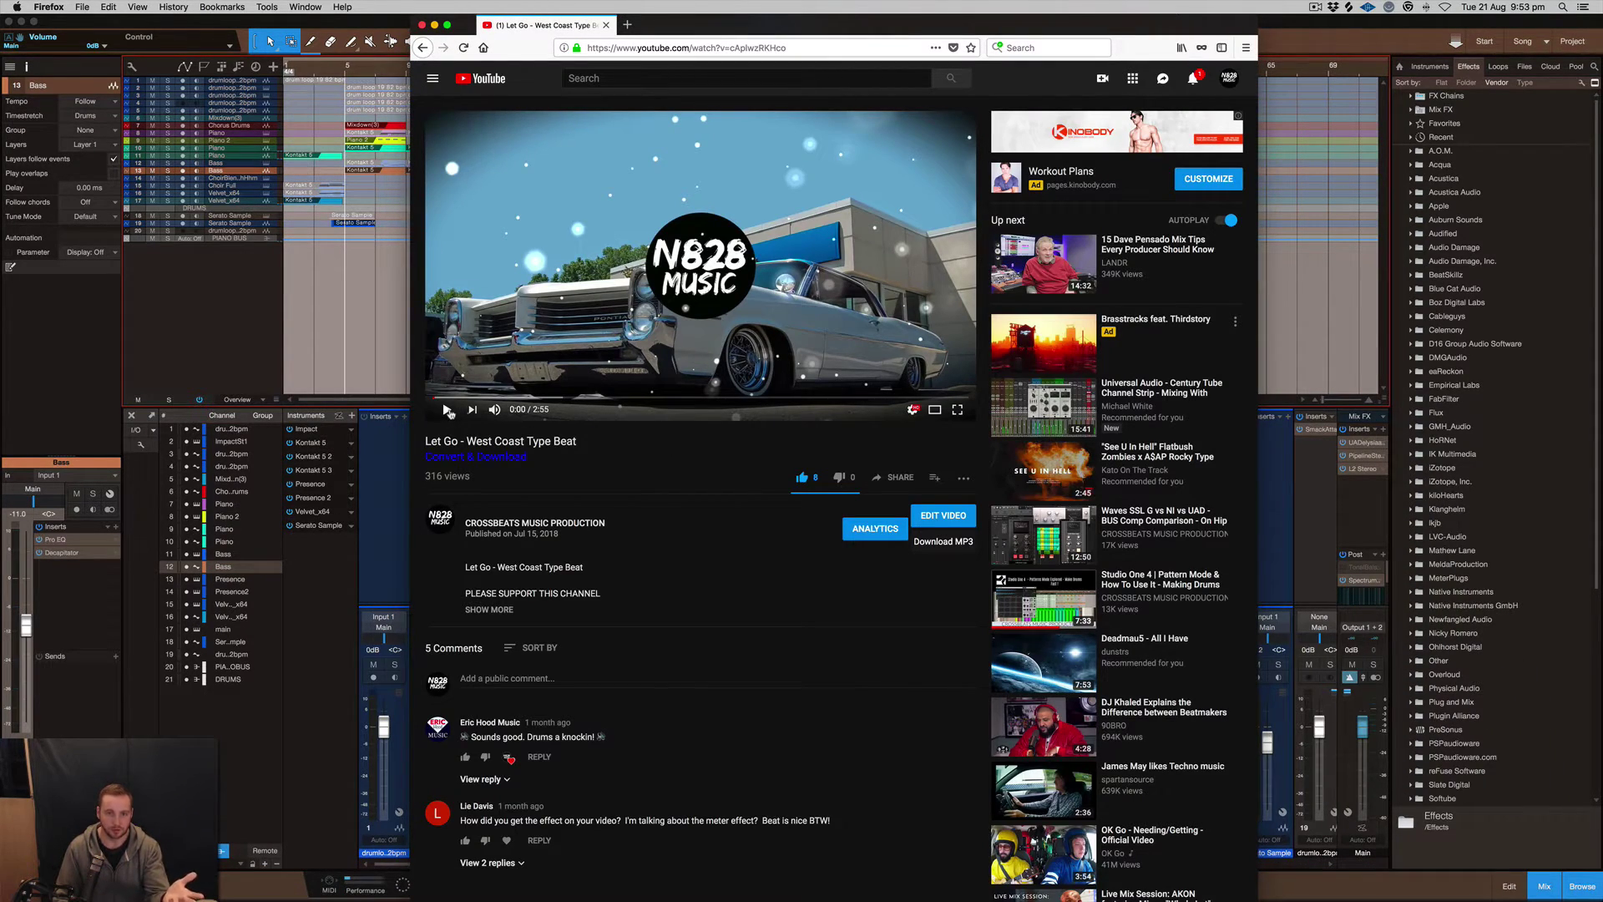
left_click(447, 410)
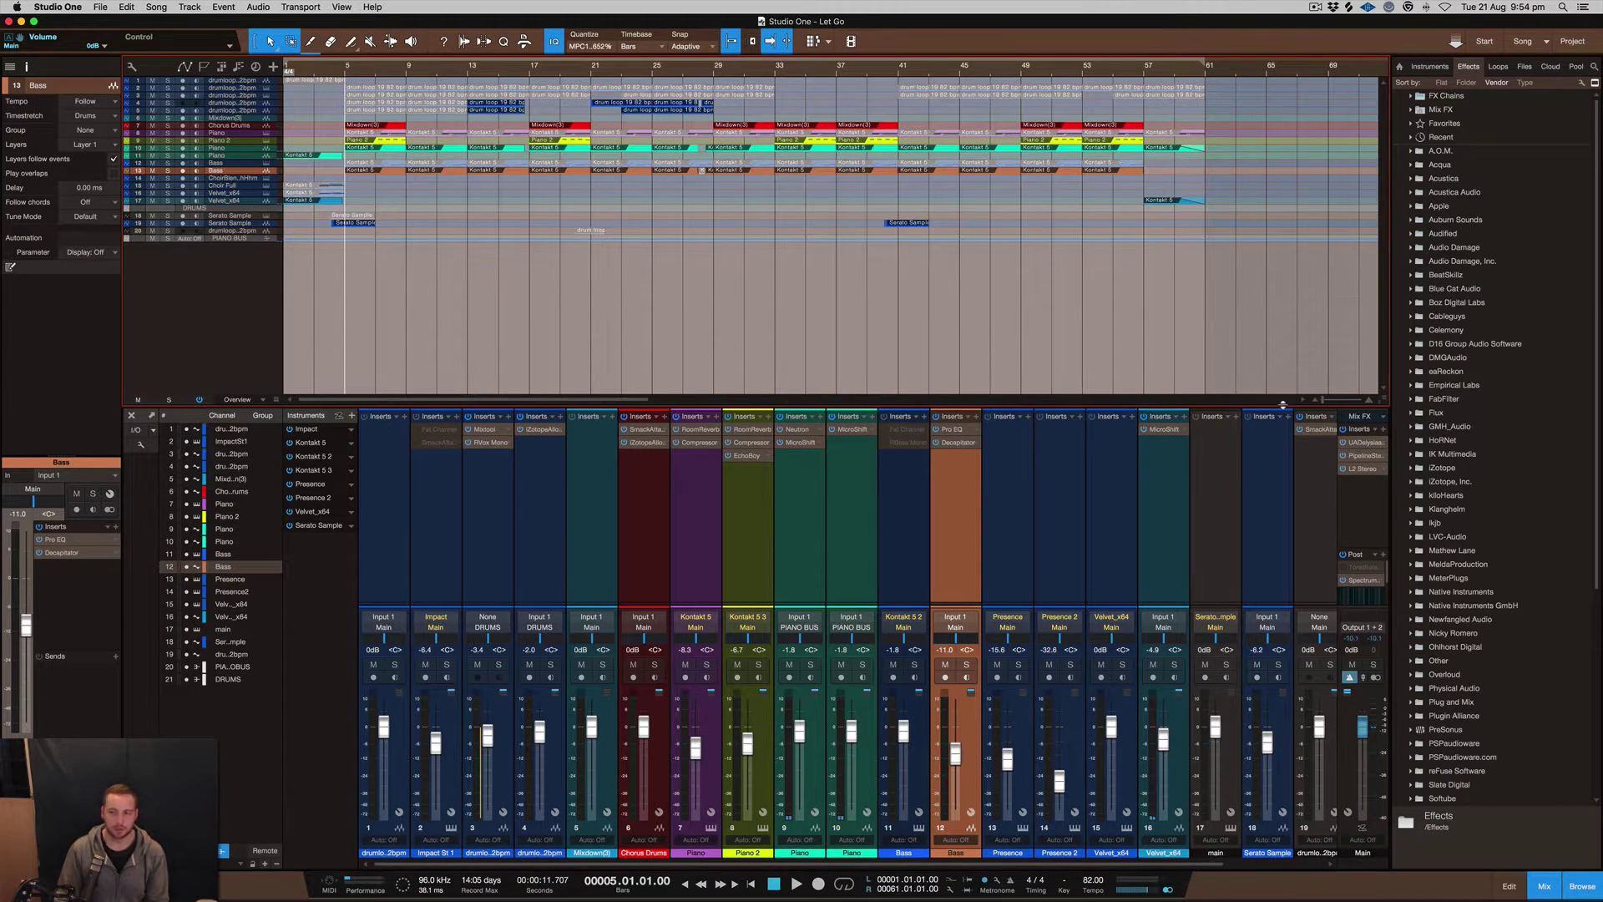
Inspect the UAD elysia alpha master insert on the Main output channel and disable it.
left_click(1365, 442)
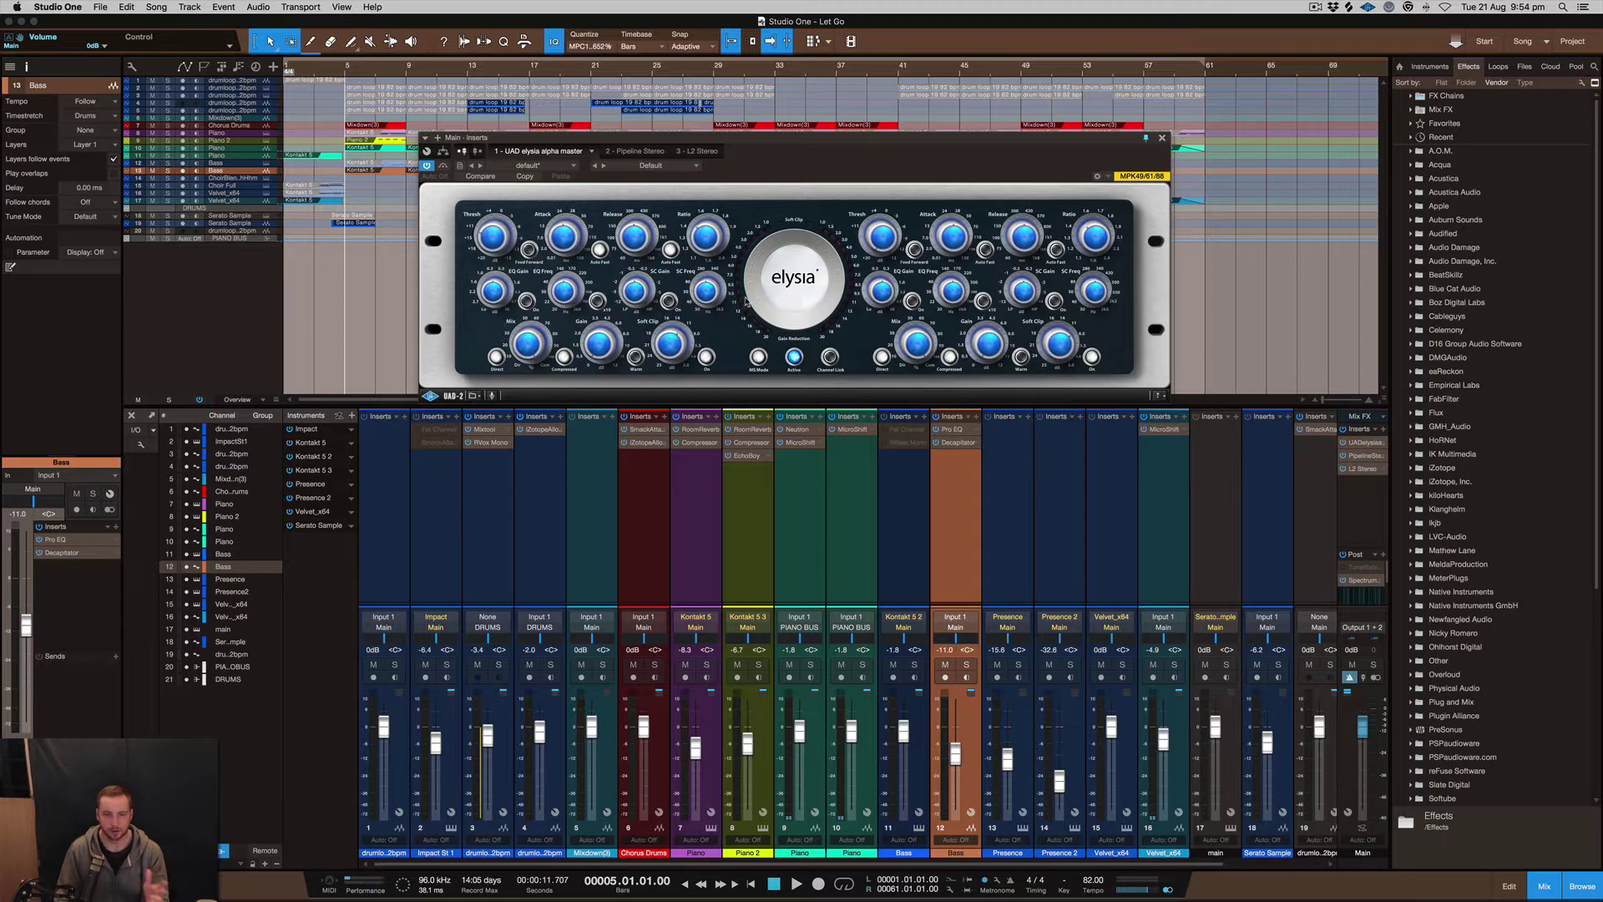
left_click(1162, 138)
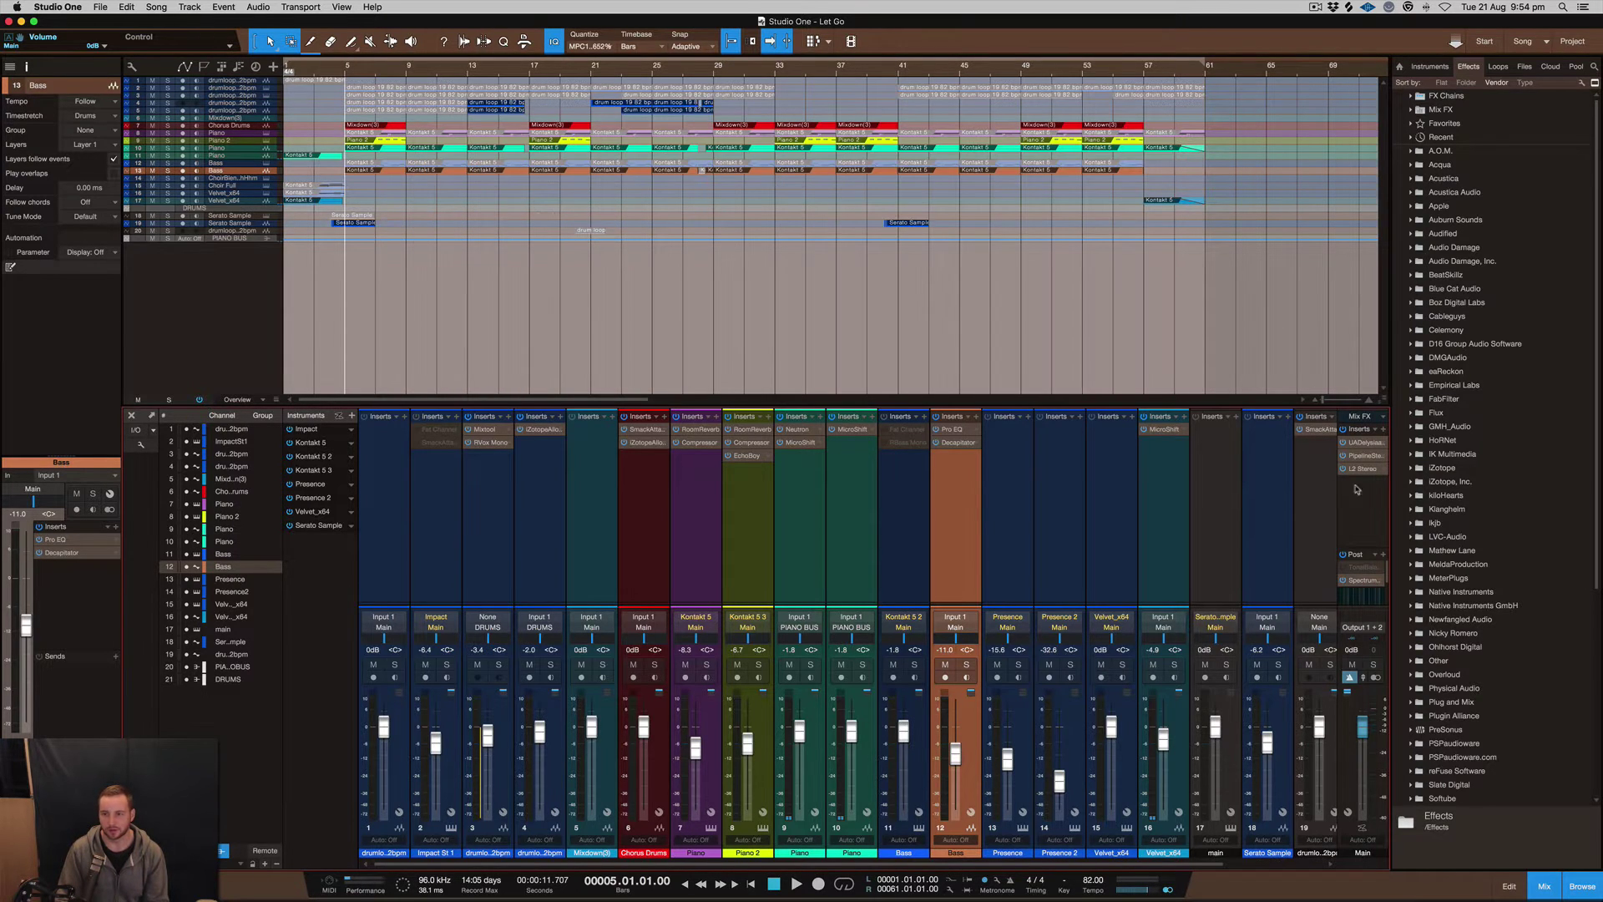
right_click(1363, 443)
left_click(1378, 561)
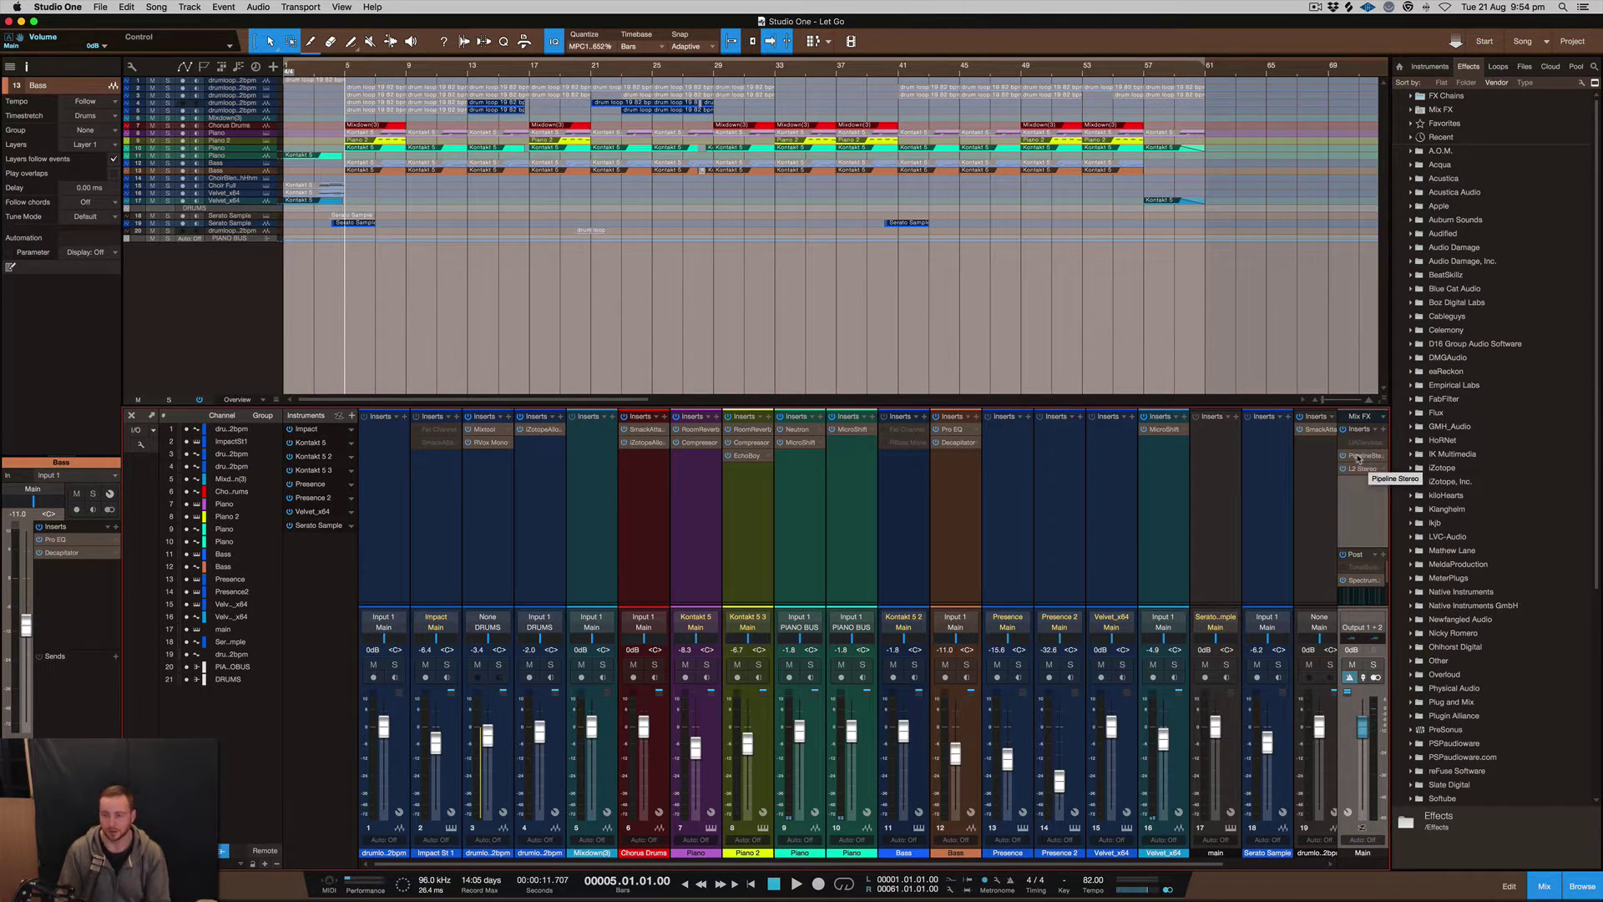
Inspect the Main channel's Pipeline Stereo insert and review the Gyratec X, Lang-PEQ2 and VEQ-1A effects in the Zen Tour app.
left_click(1360, 457)
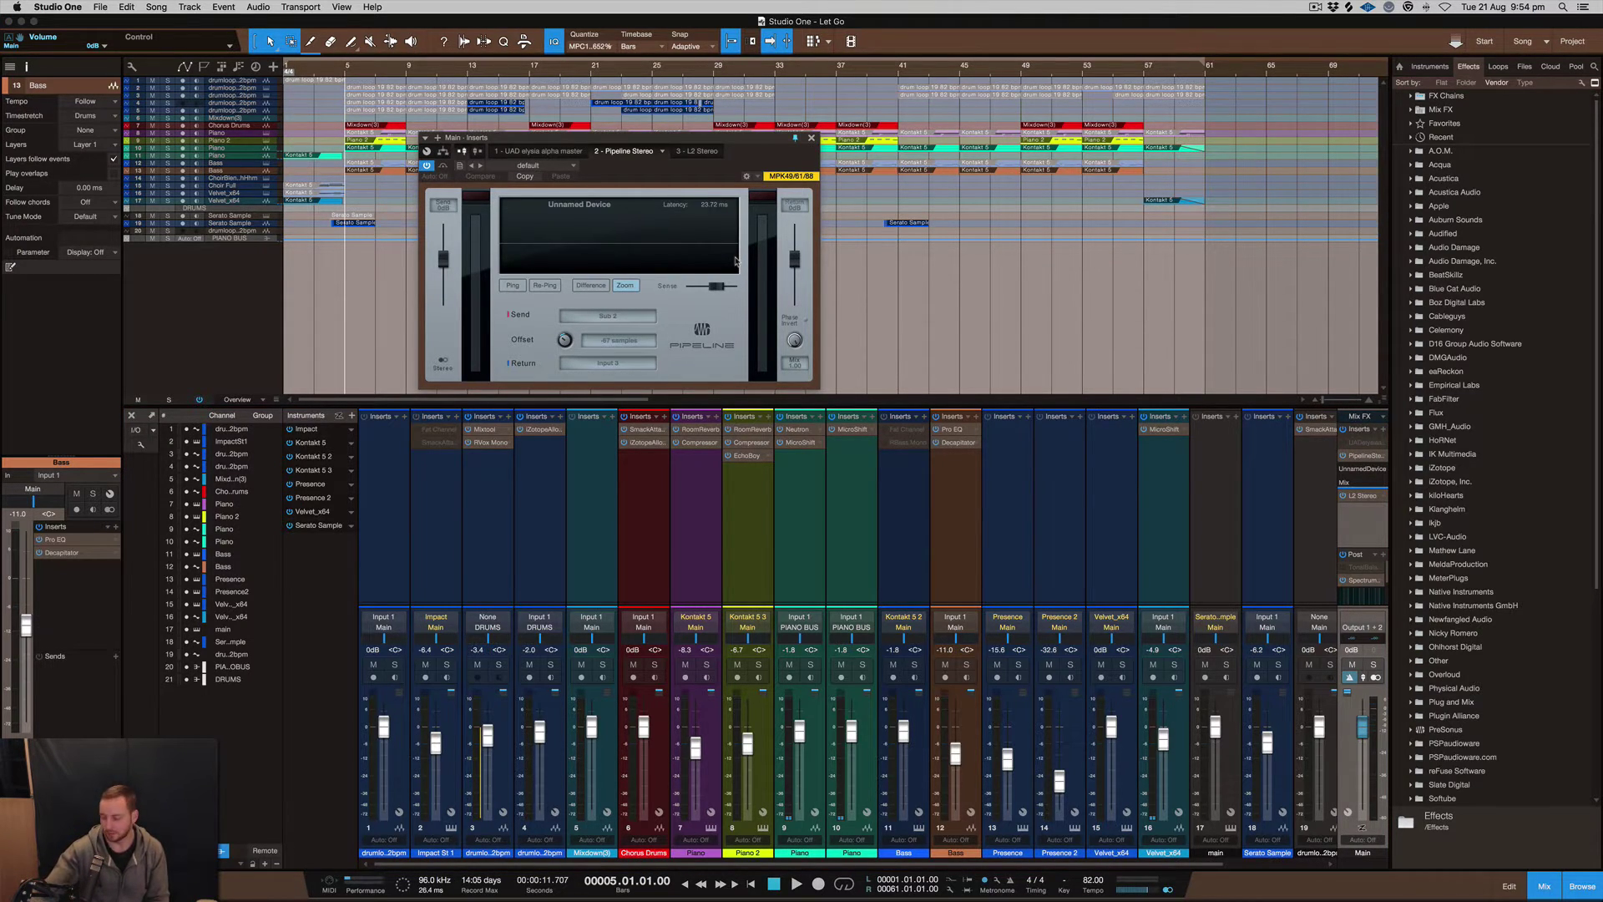
left_click(811, 138)
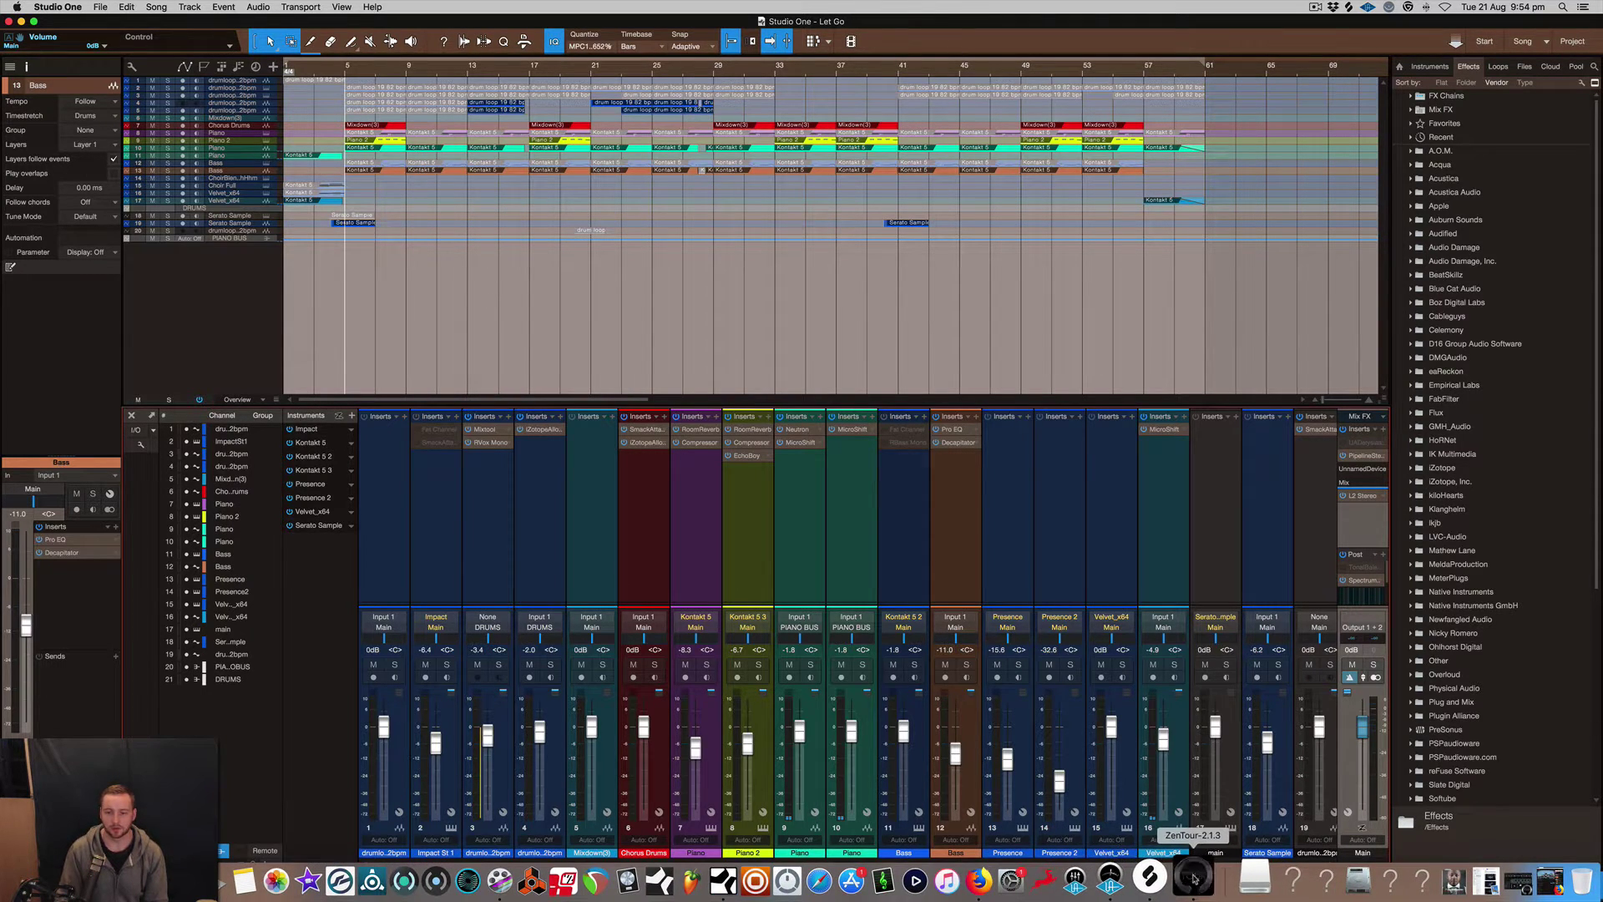
left_click(1194, 878)
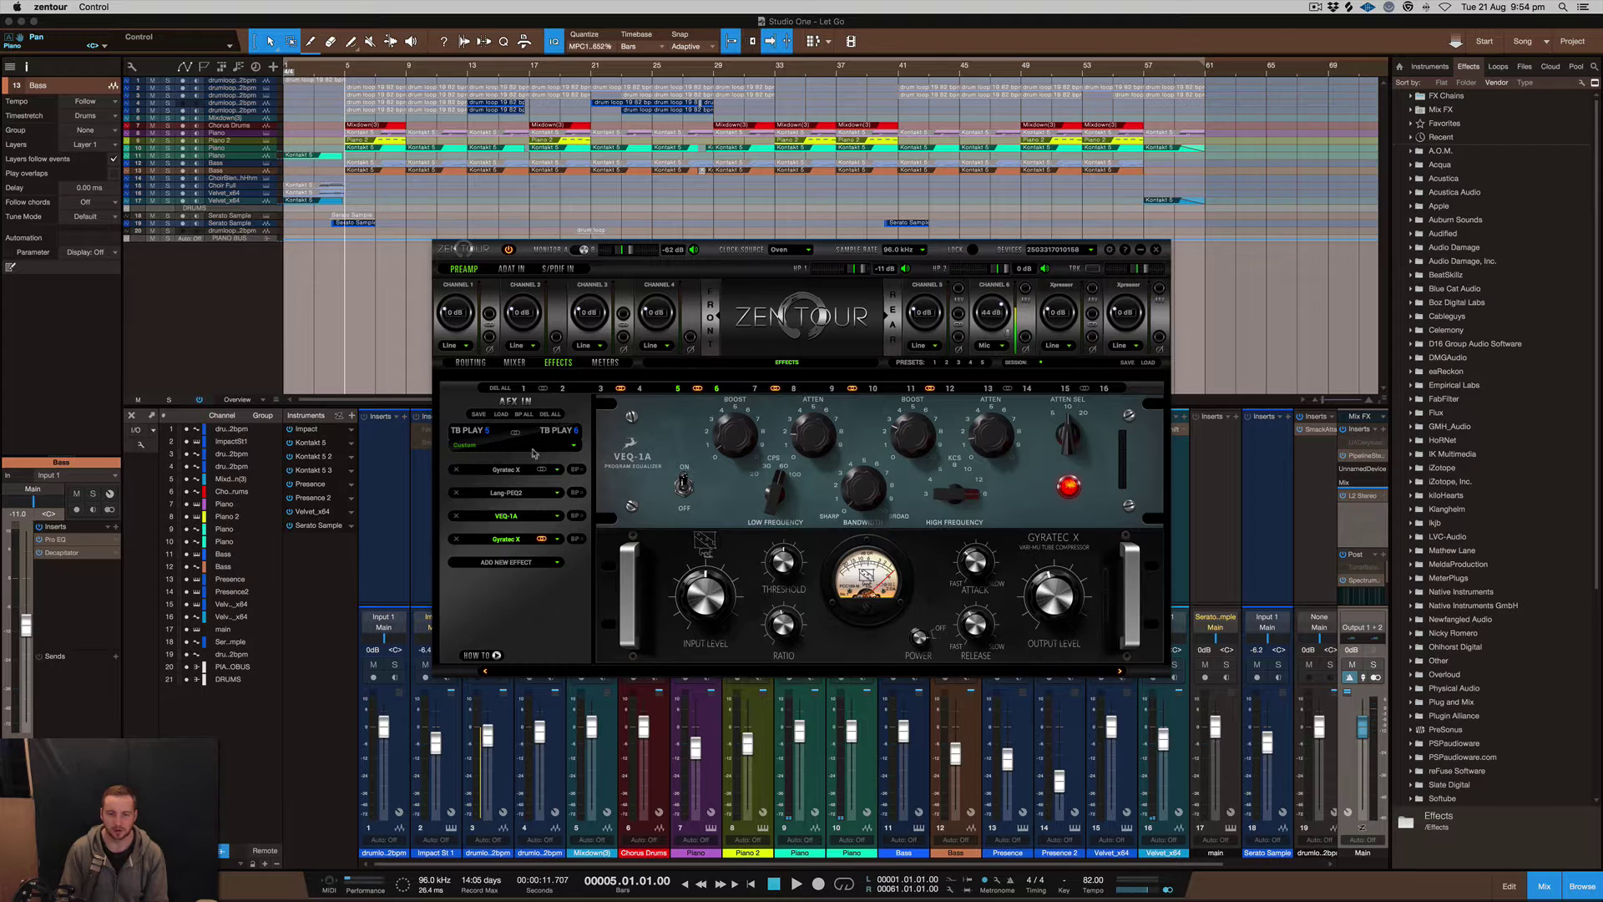
left_click(507, 474)
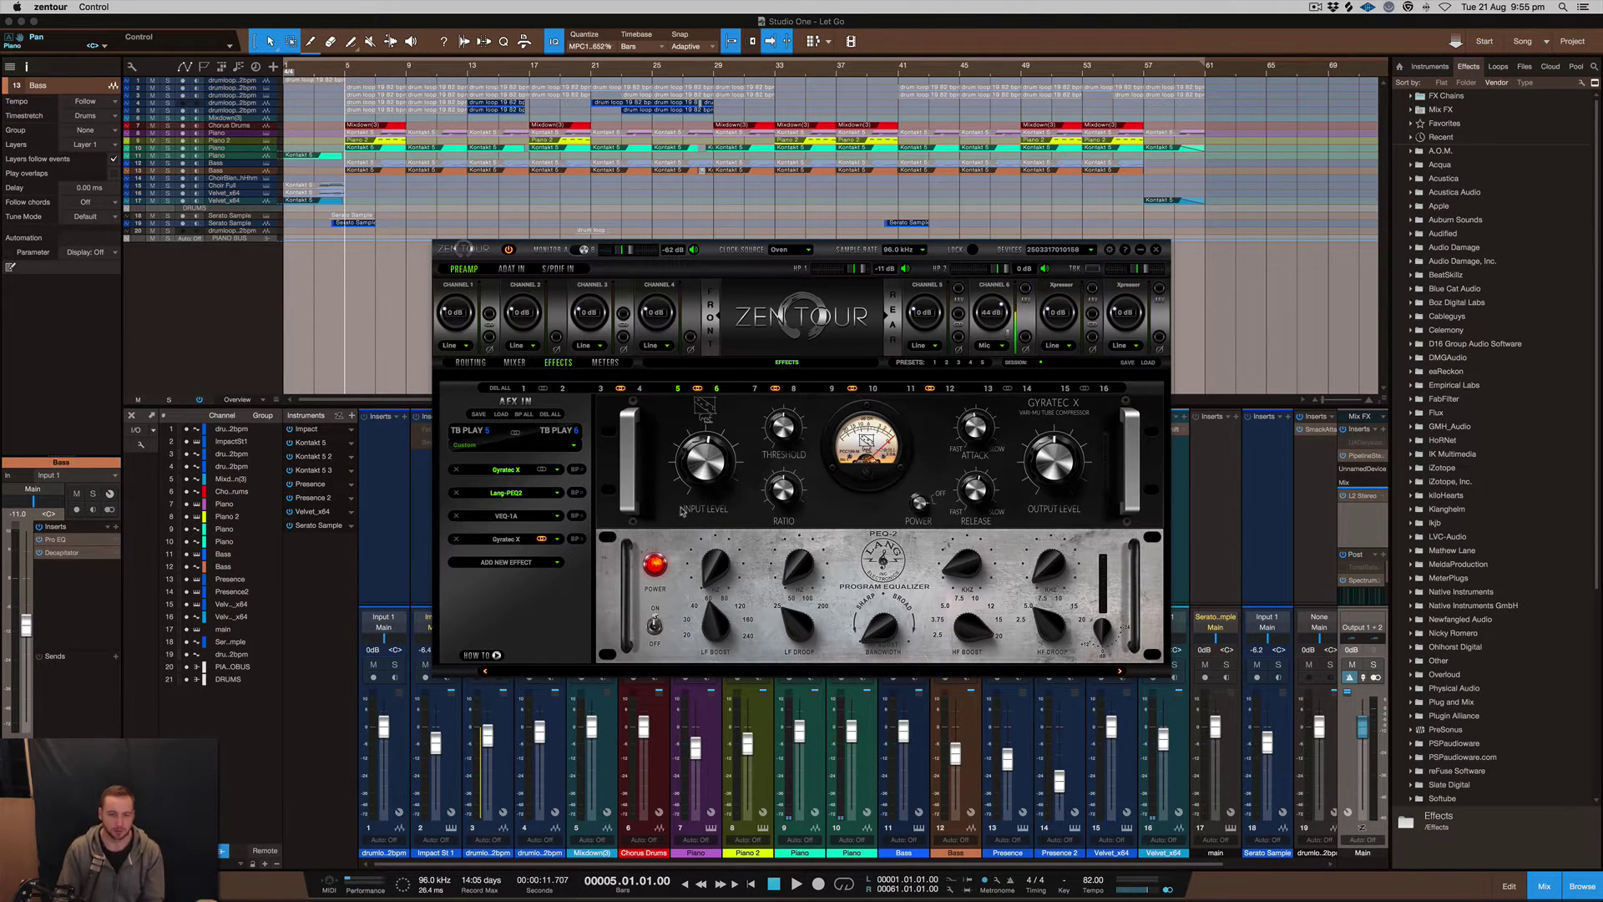
left_click(512, 493)
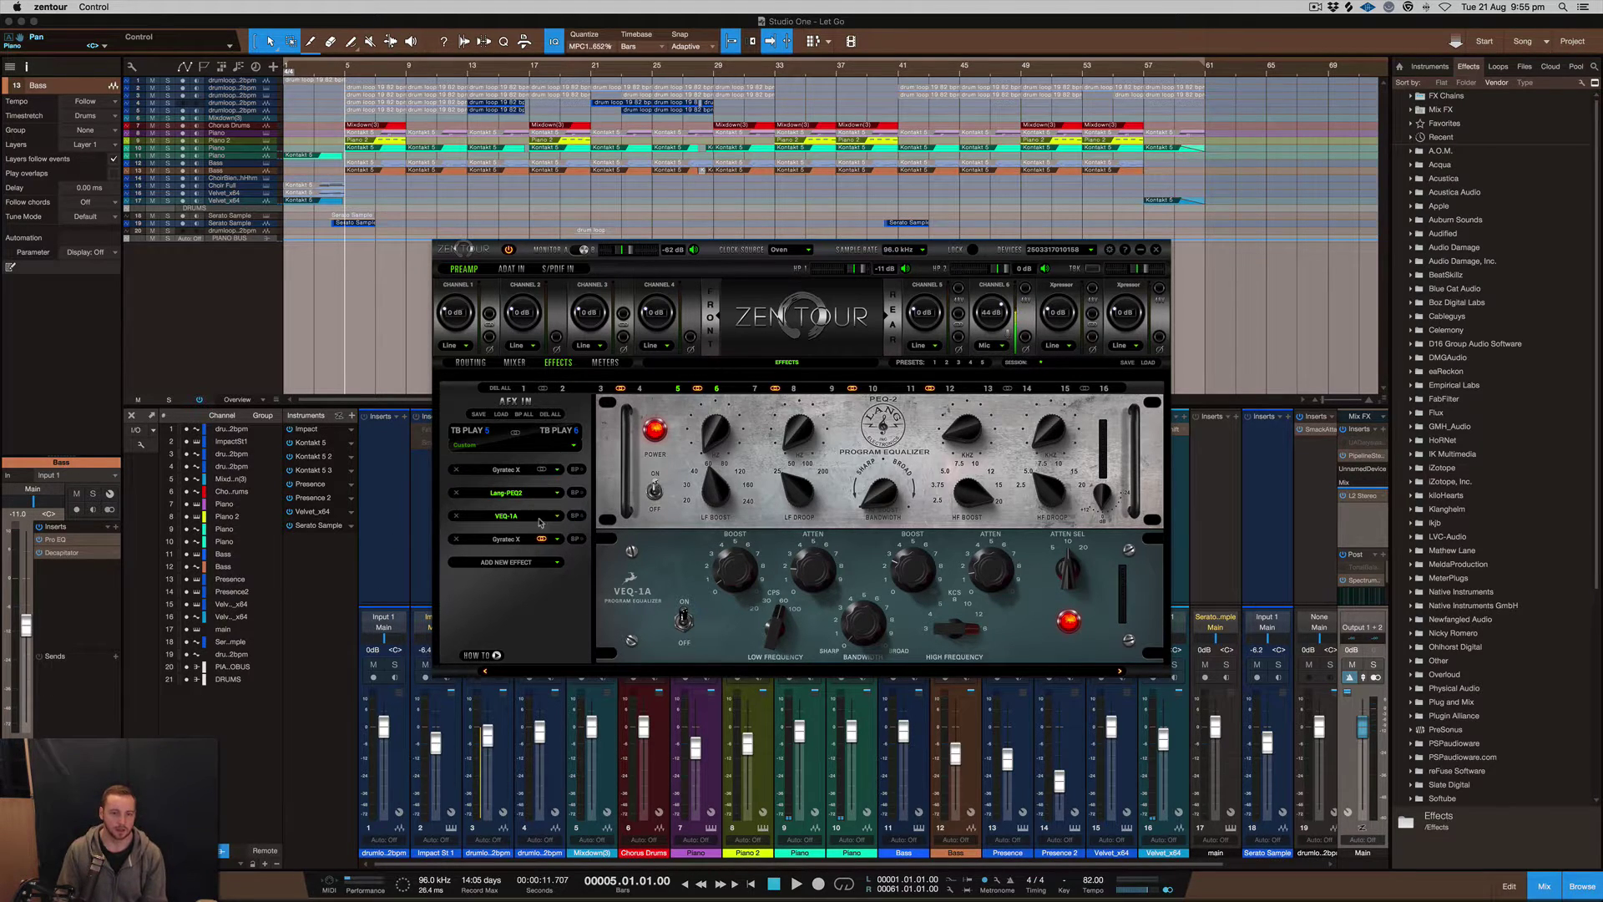
left_click(501, 517)
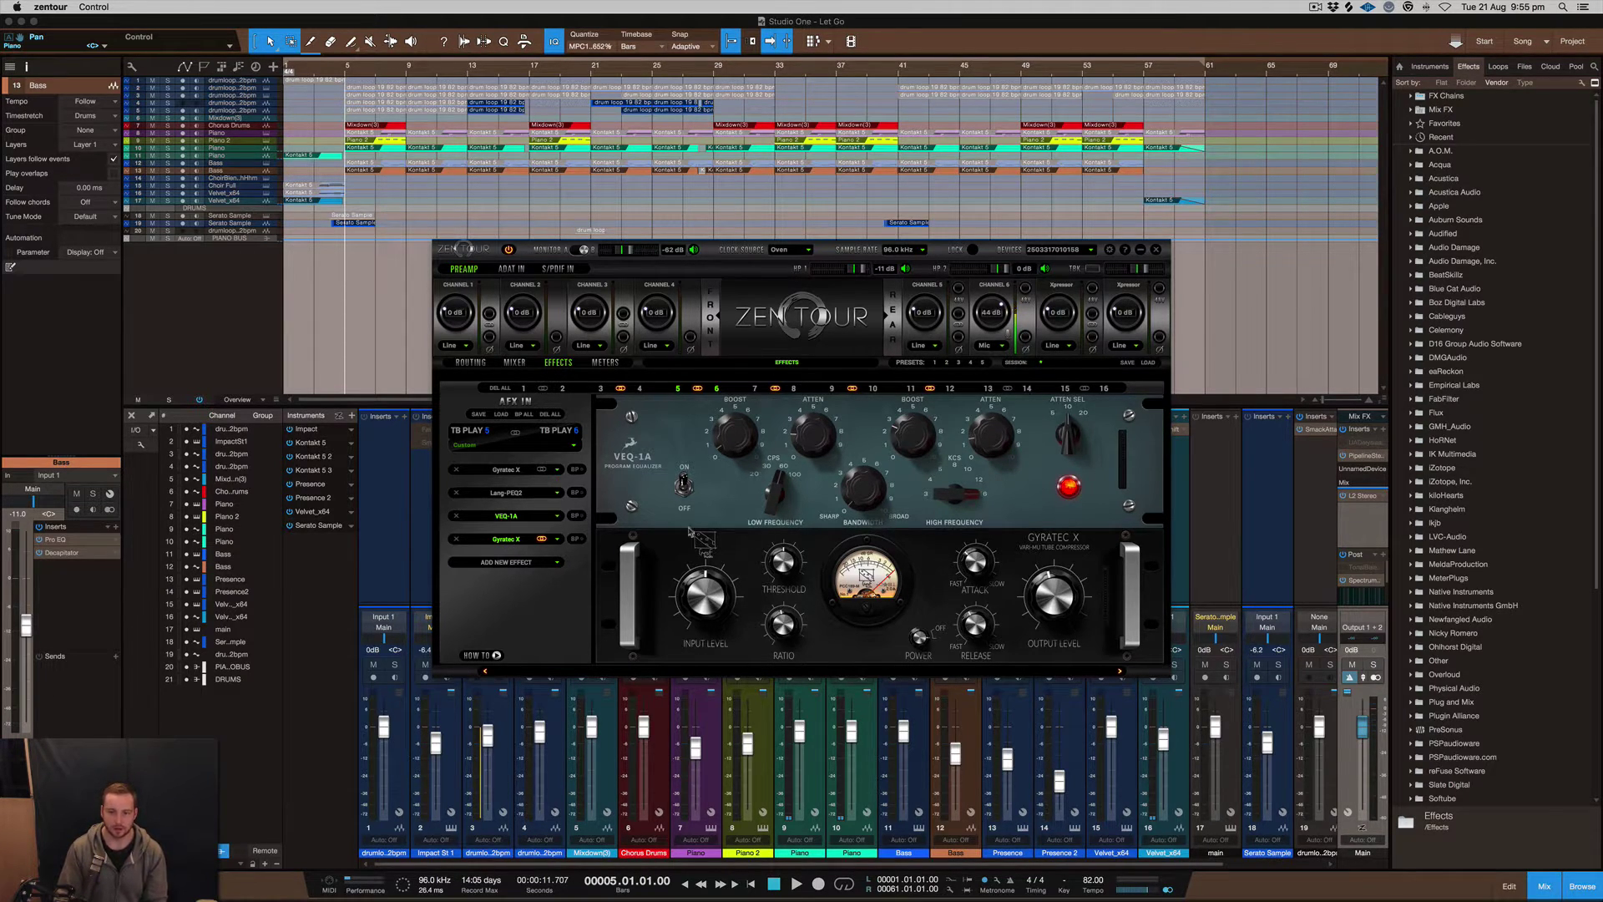
left_click(1140, 249)
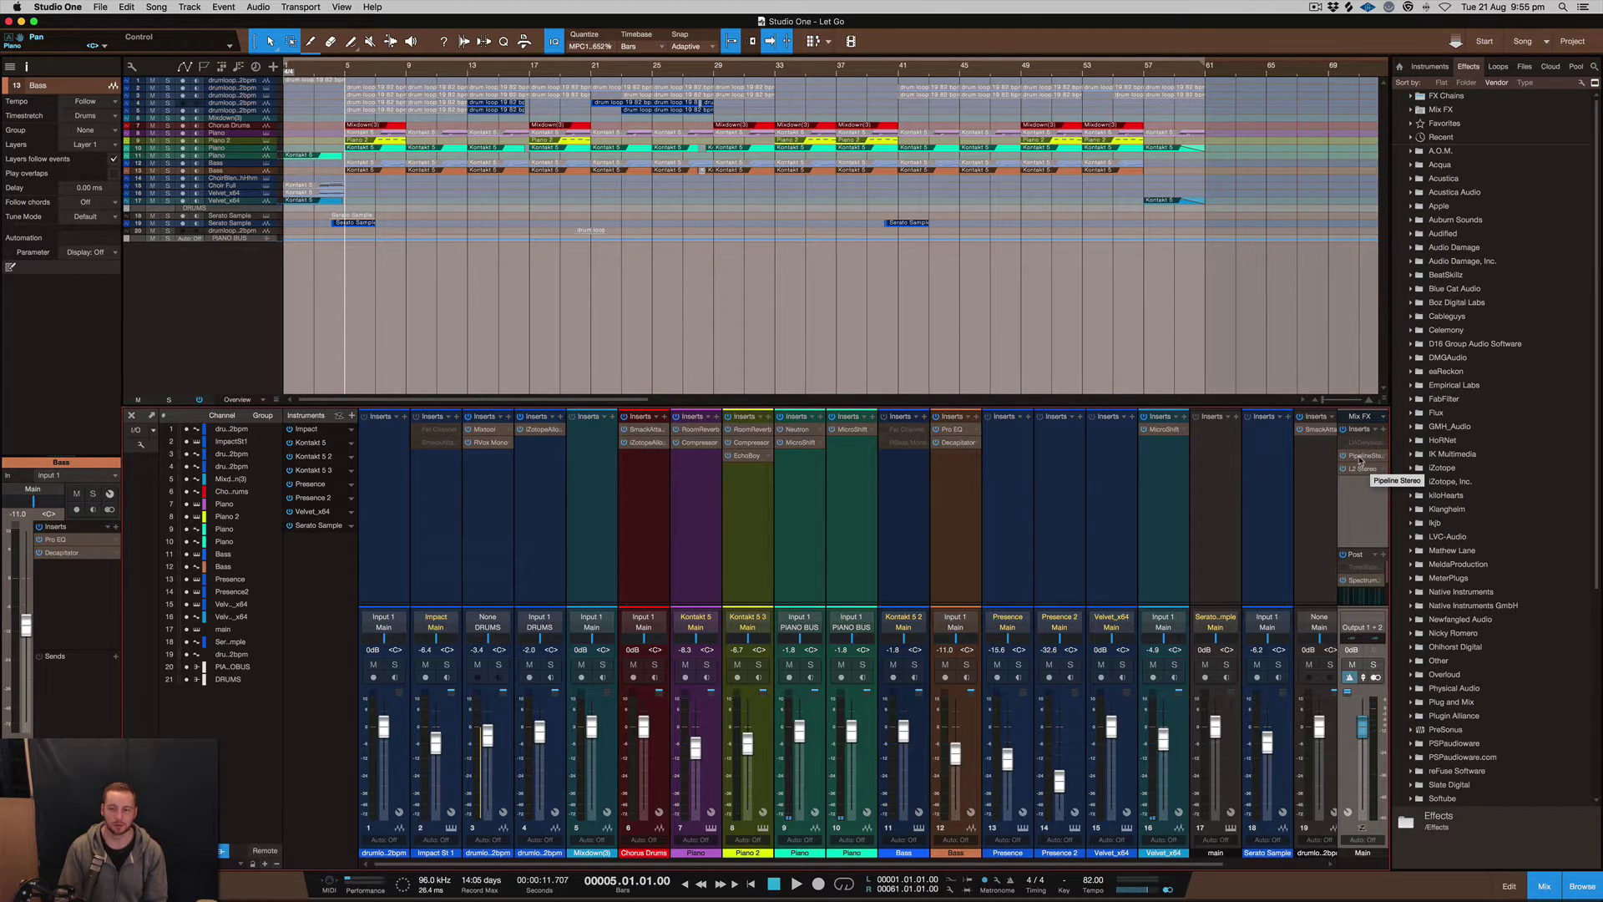
Play the song briefly through the Main channel's L2 Stereo limiter and raise its threshold slightly.
left_click(1363, 470)
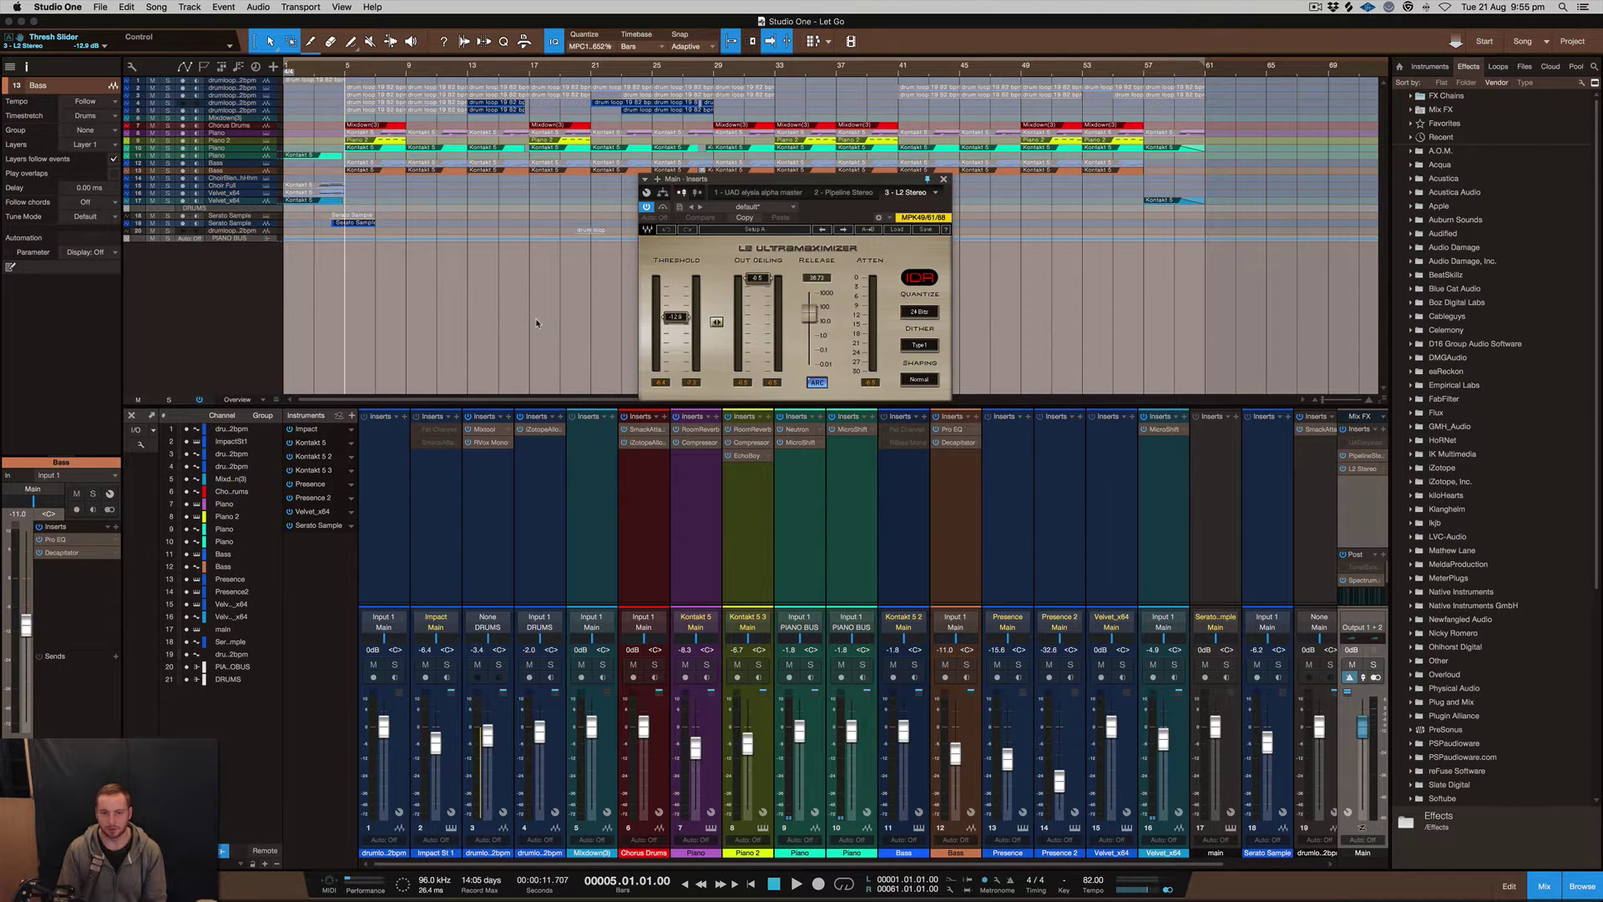
key("space")
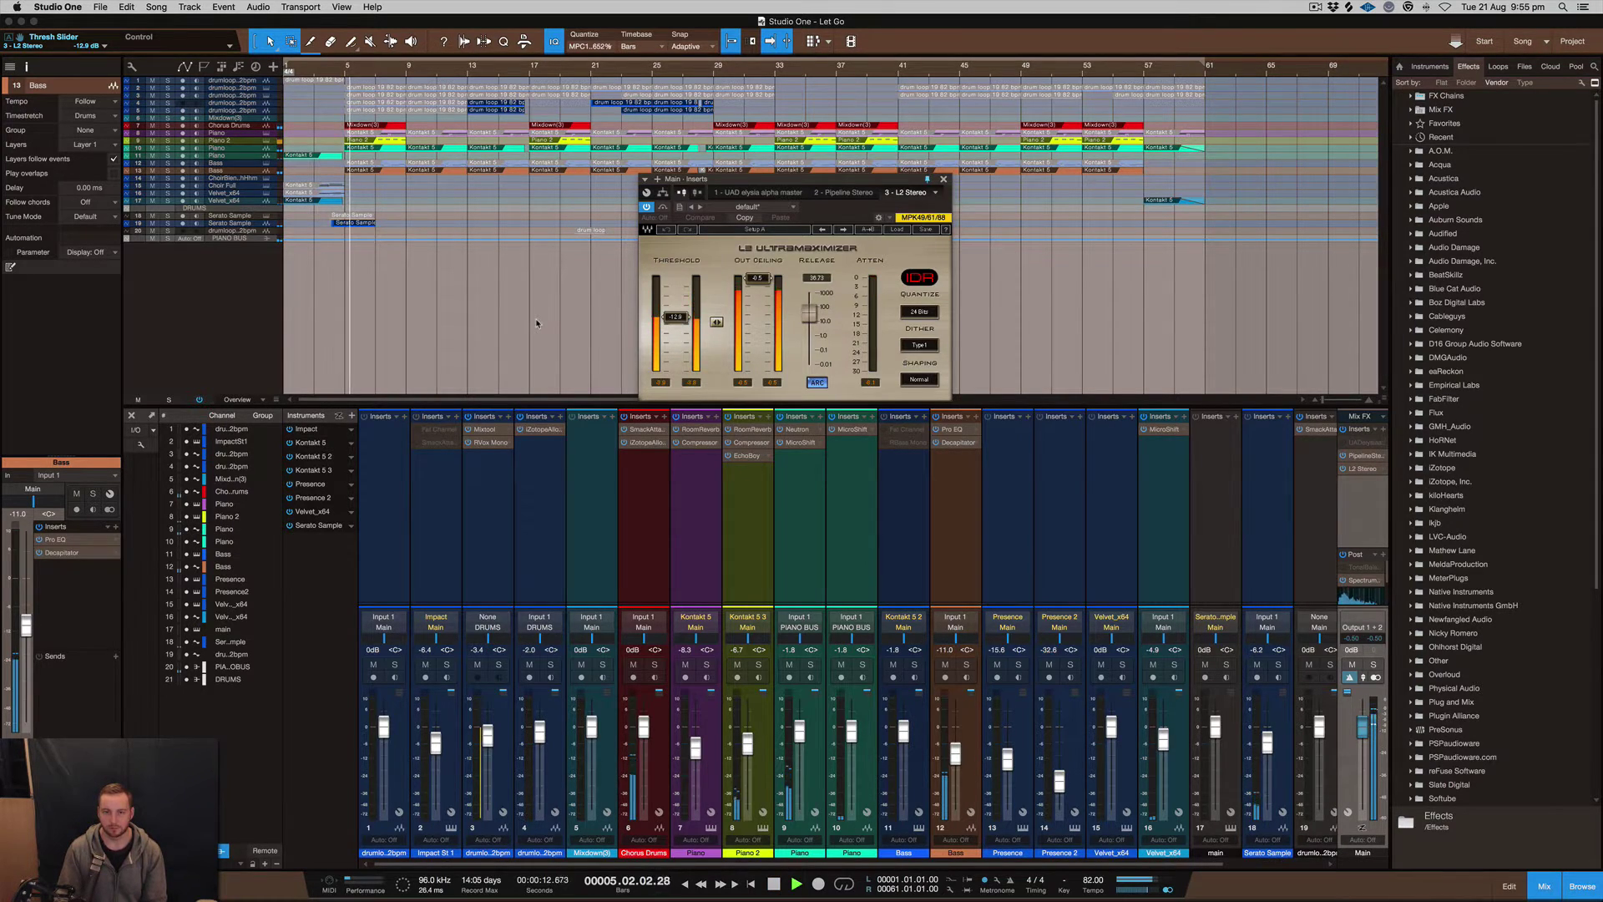
key("space")
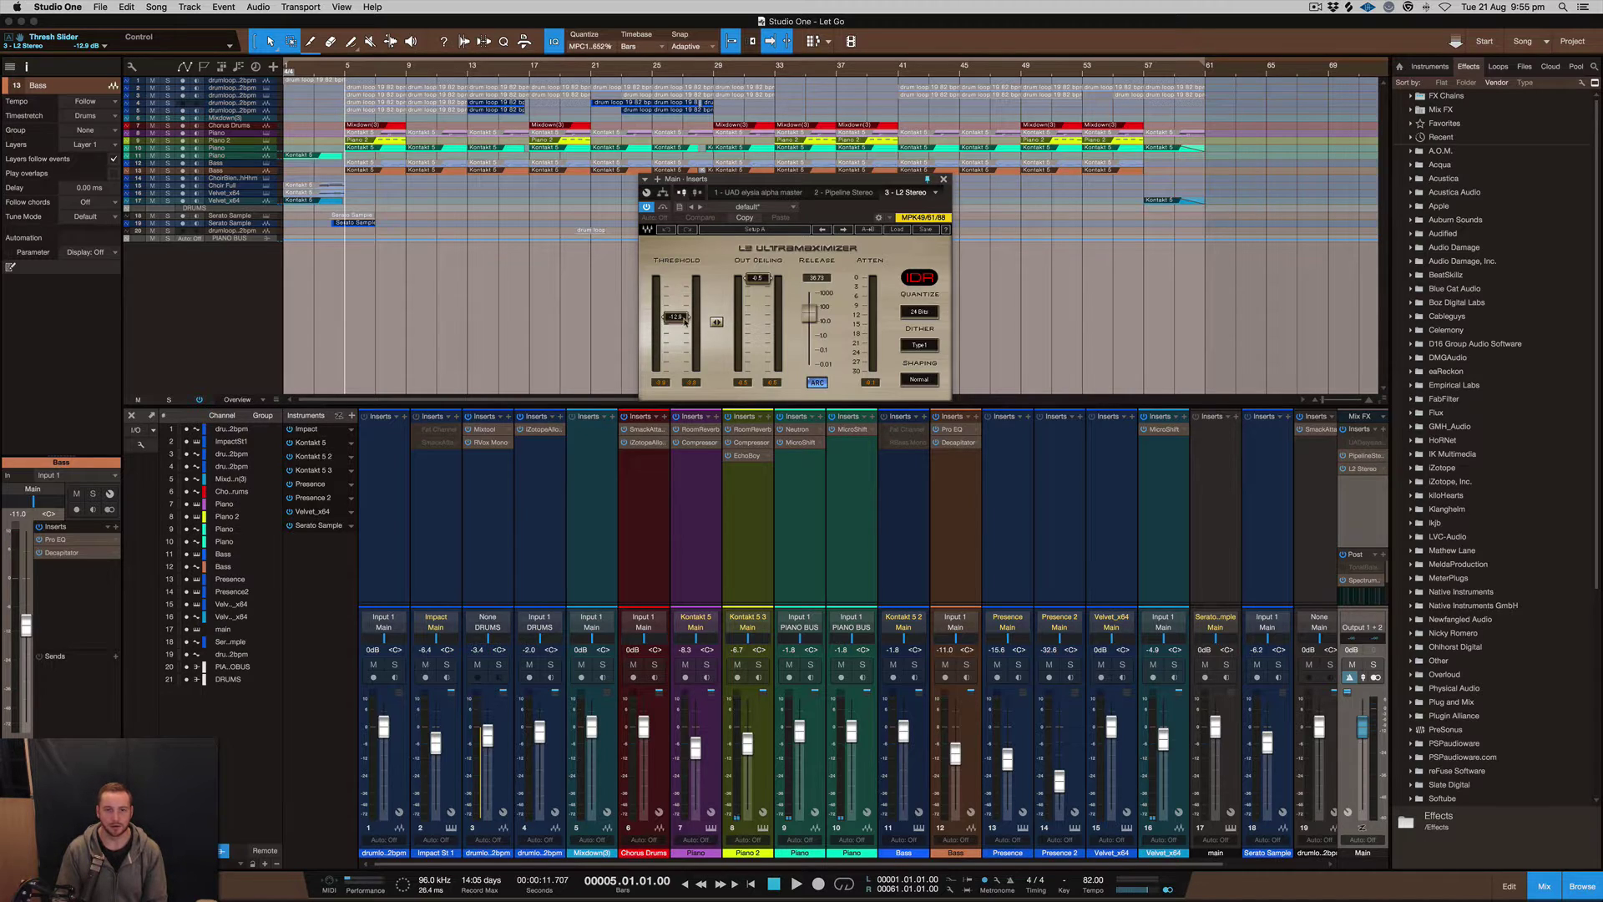
left_click_drag(684, 318, 686, 307)
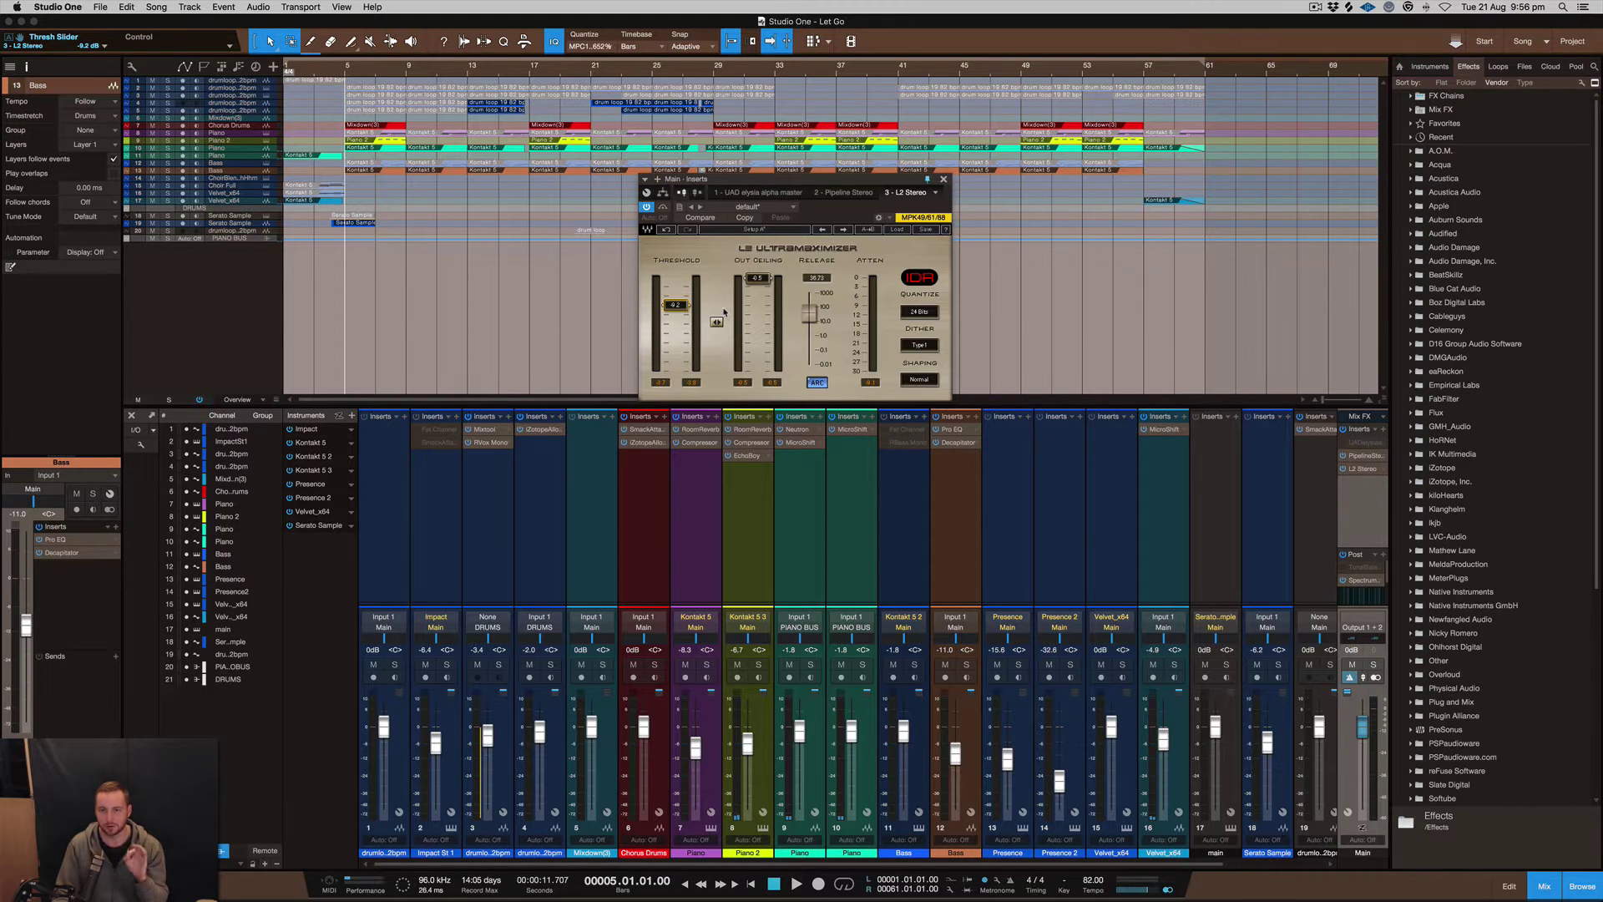
left_click(945, 180)
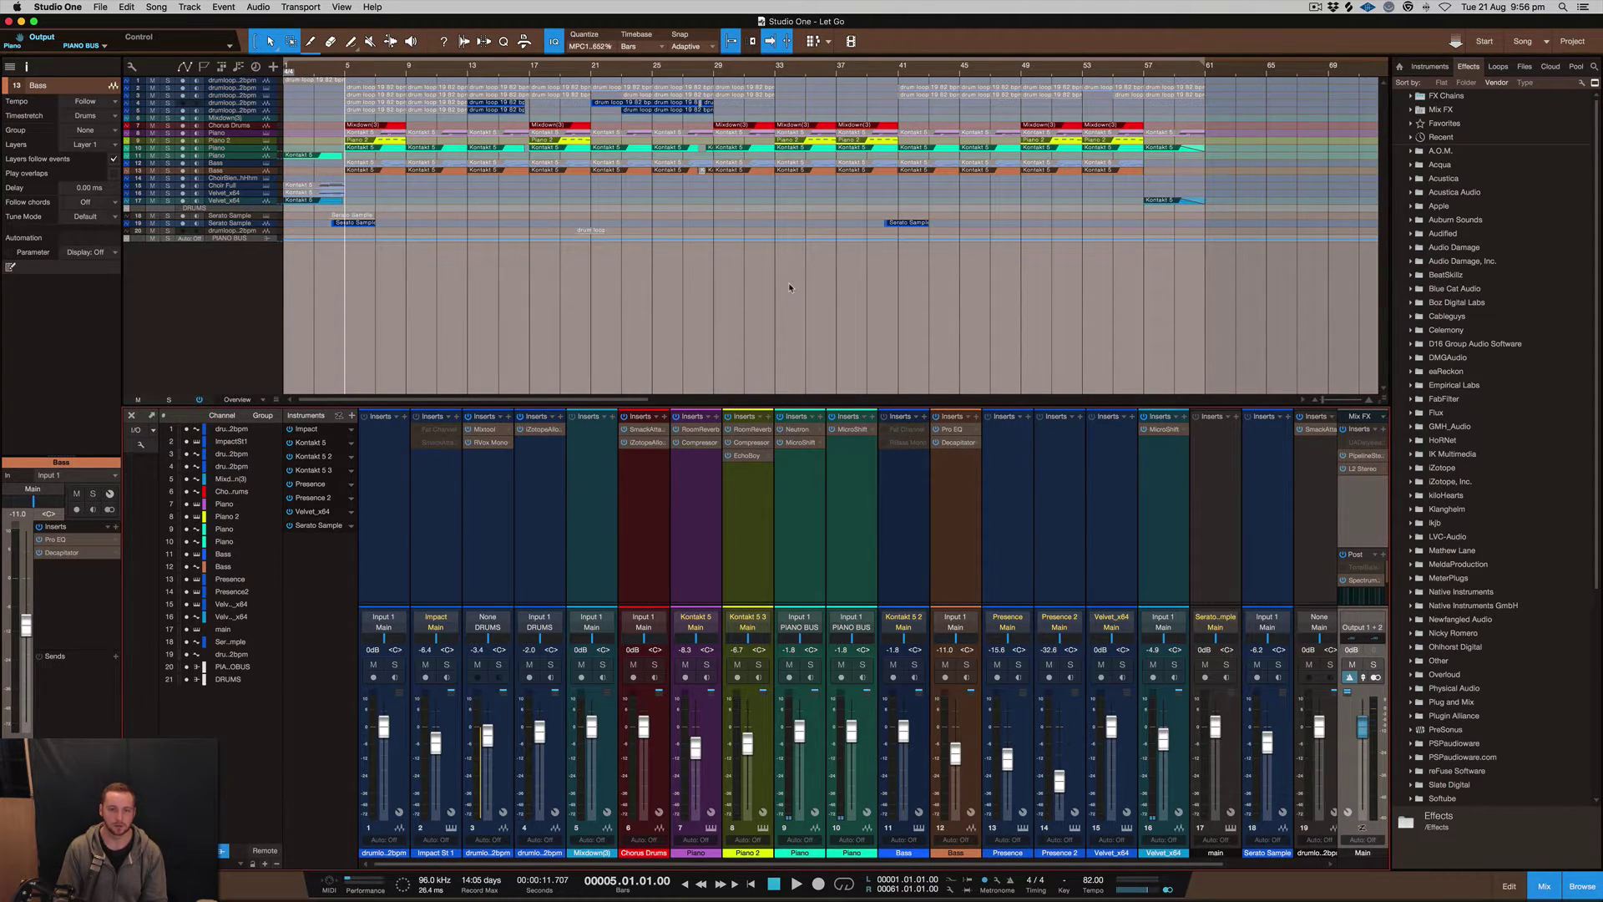
Place the playback cursor at bar 13 and solo the drum loop on track 4.
key("shift+e")
key("shift+e")
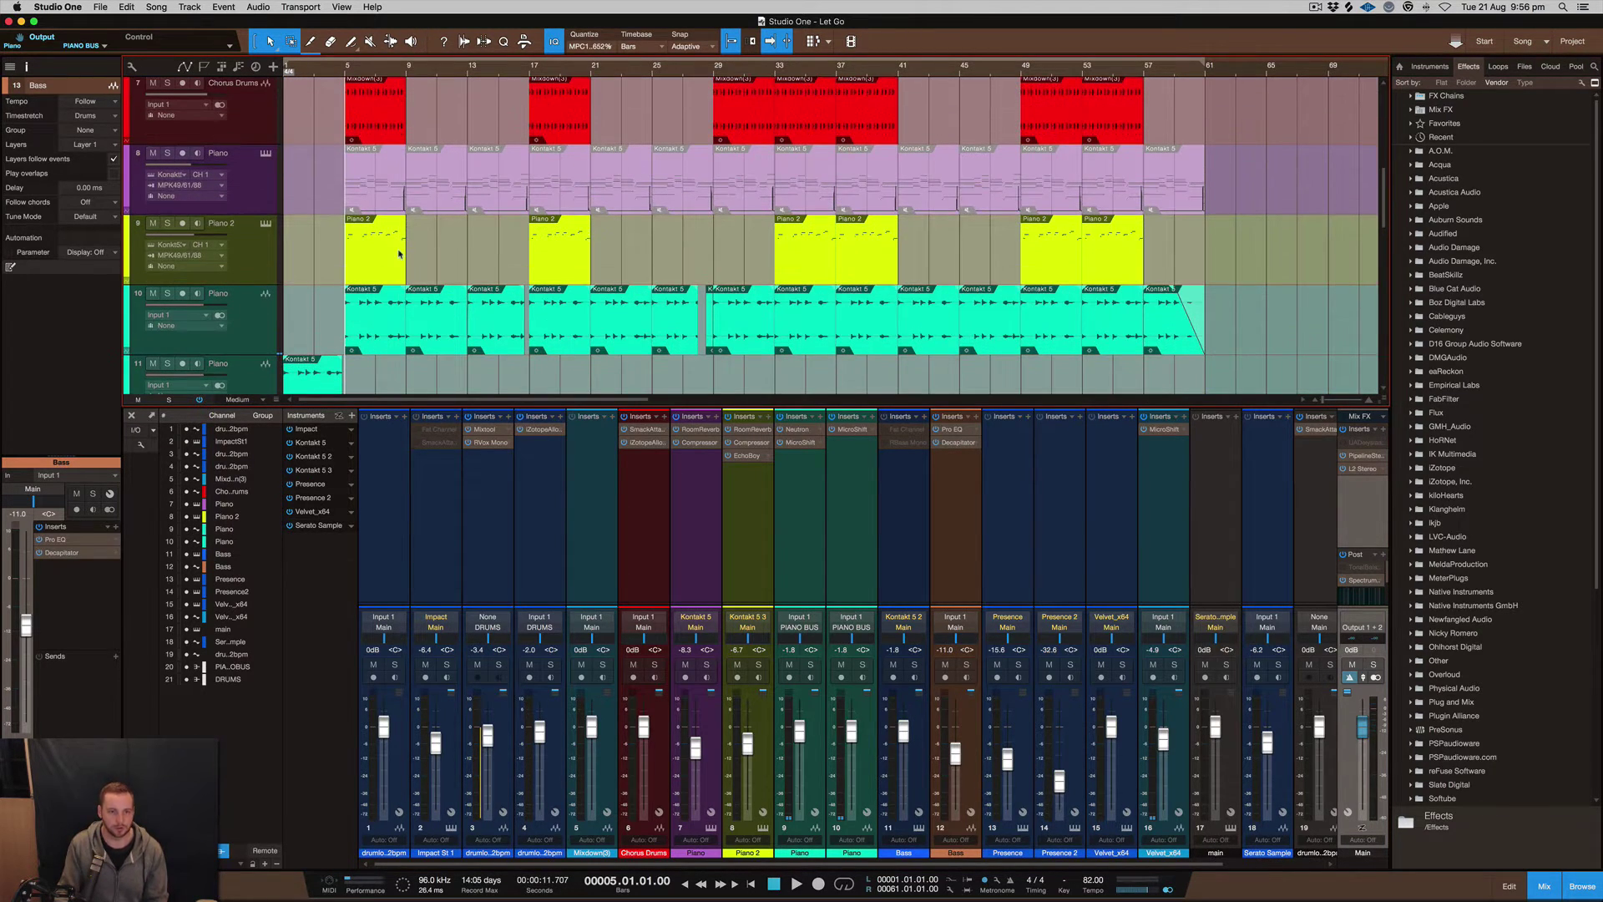
key("shift+e")
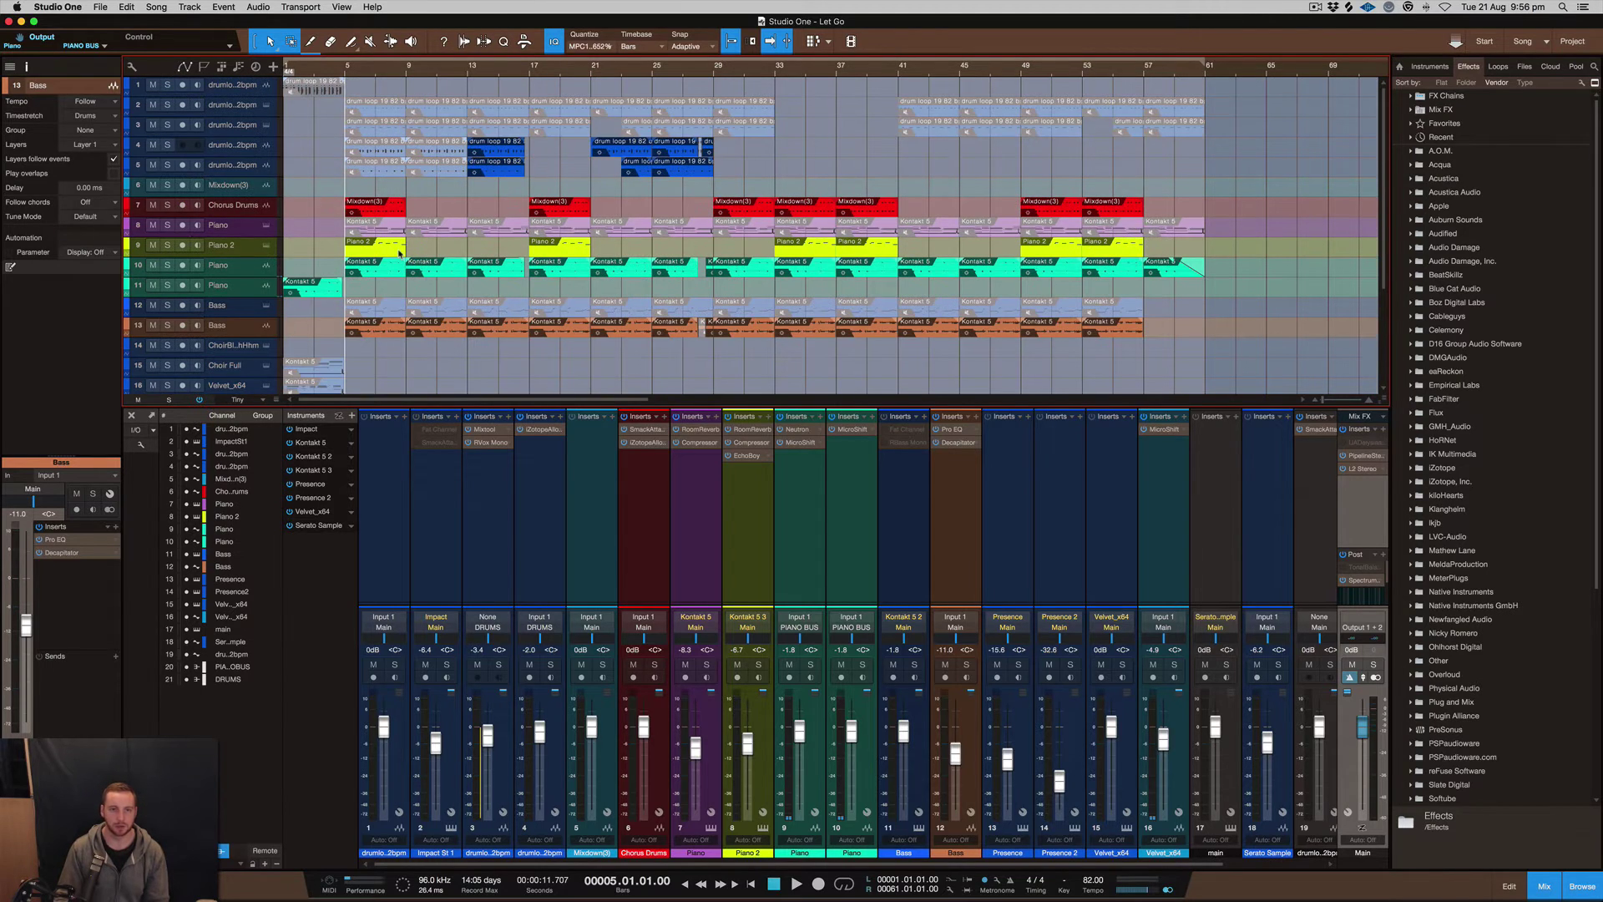
left_click(470, 70)
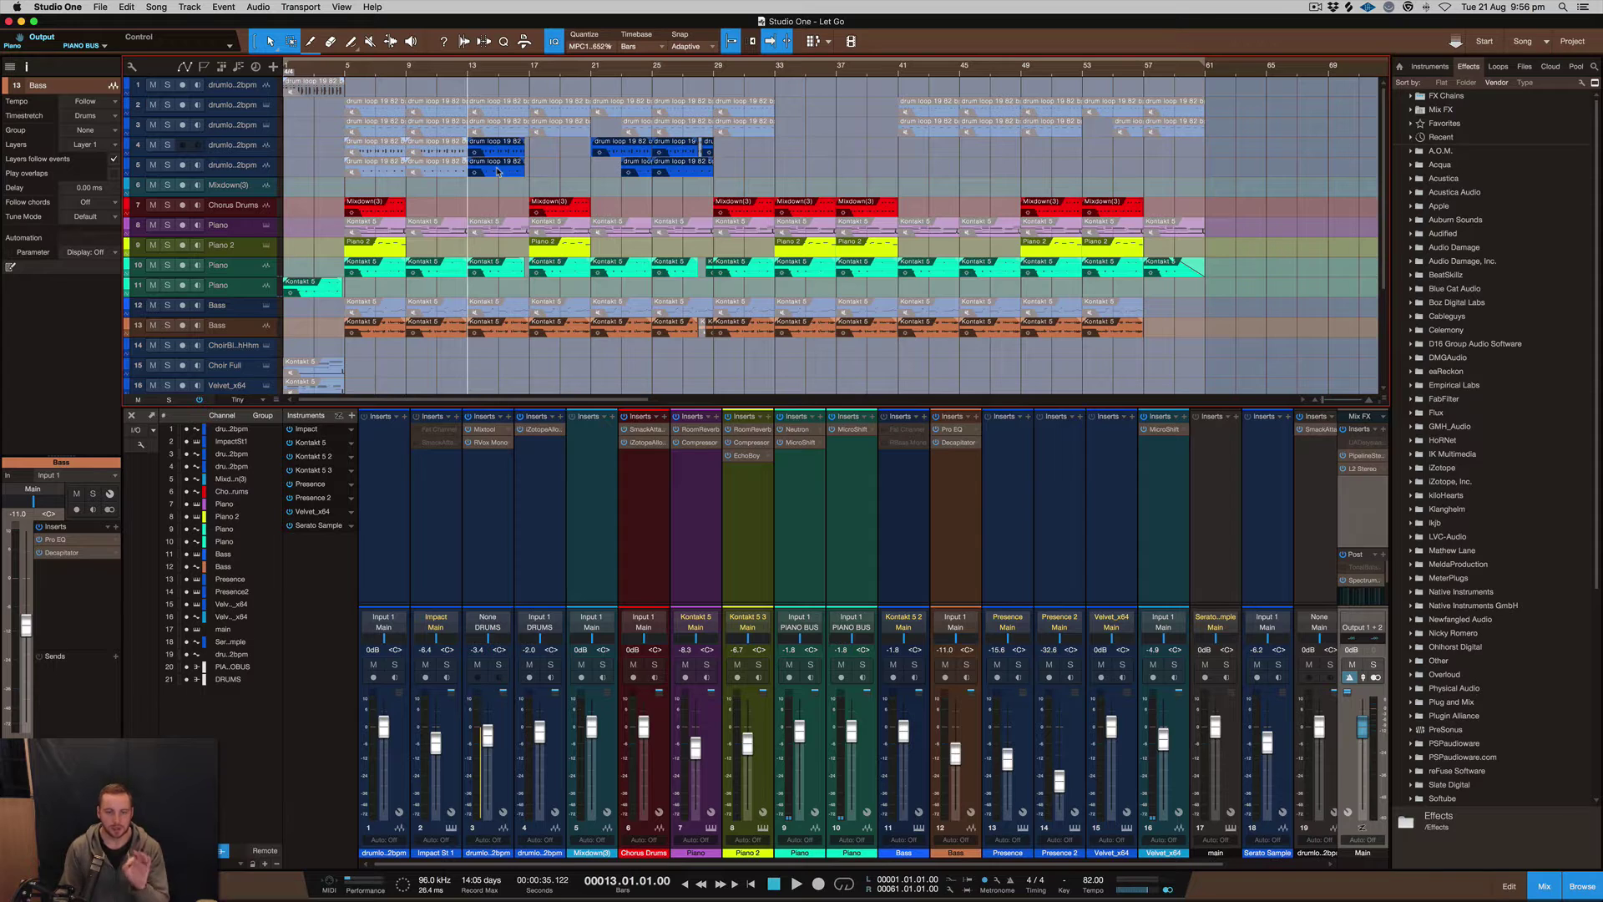
left_click(167, 145)
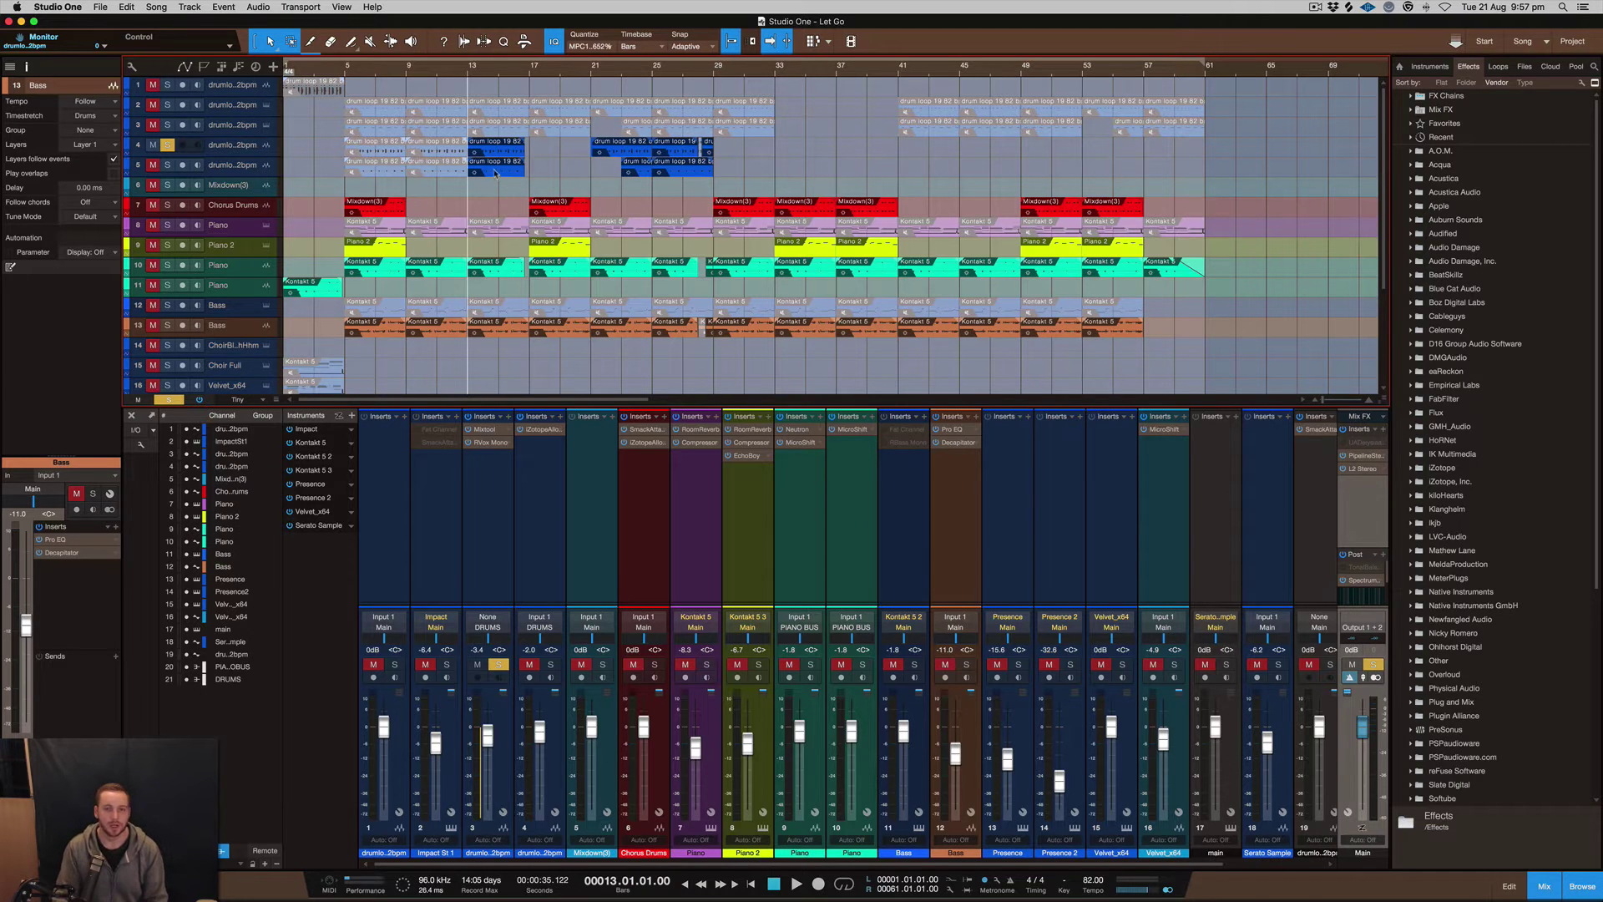
Select the track 4 drum loop event starting at bar 13 and hide the mixer console.
key("z")
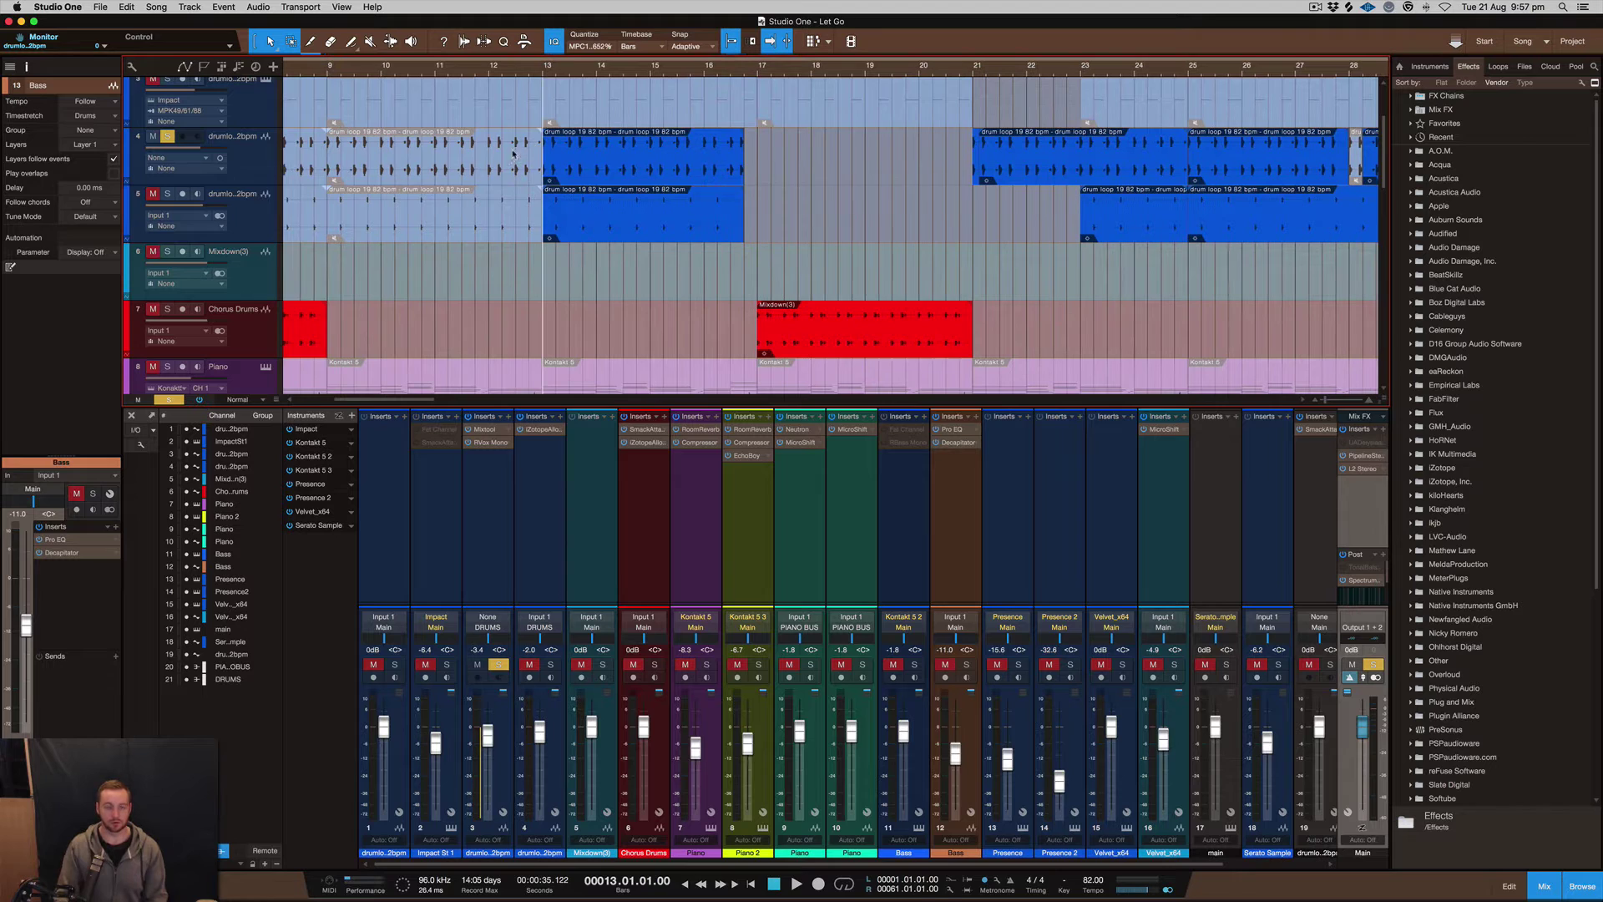
left_click(614, 172)
key("z")
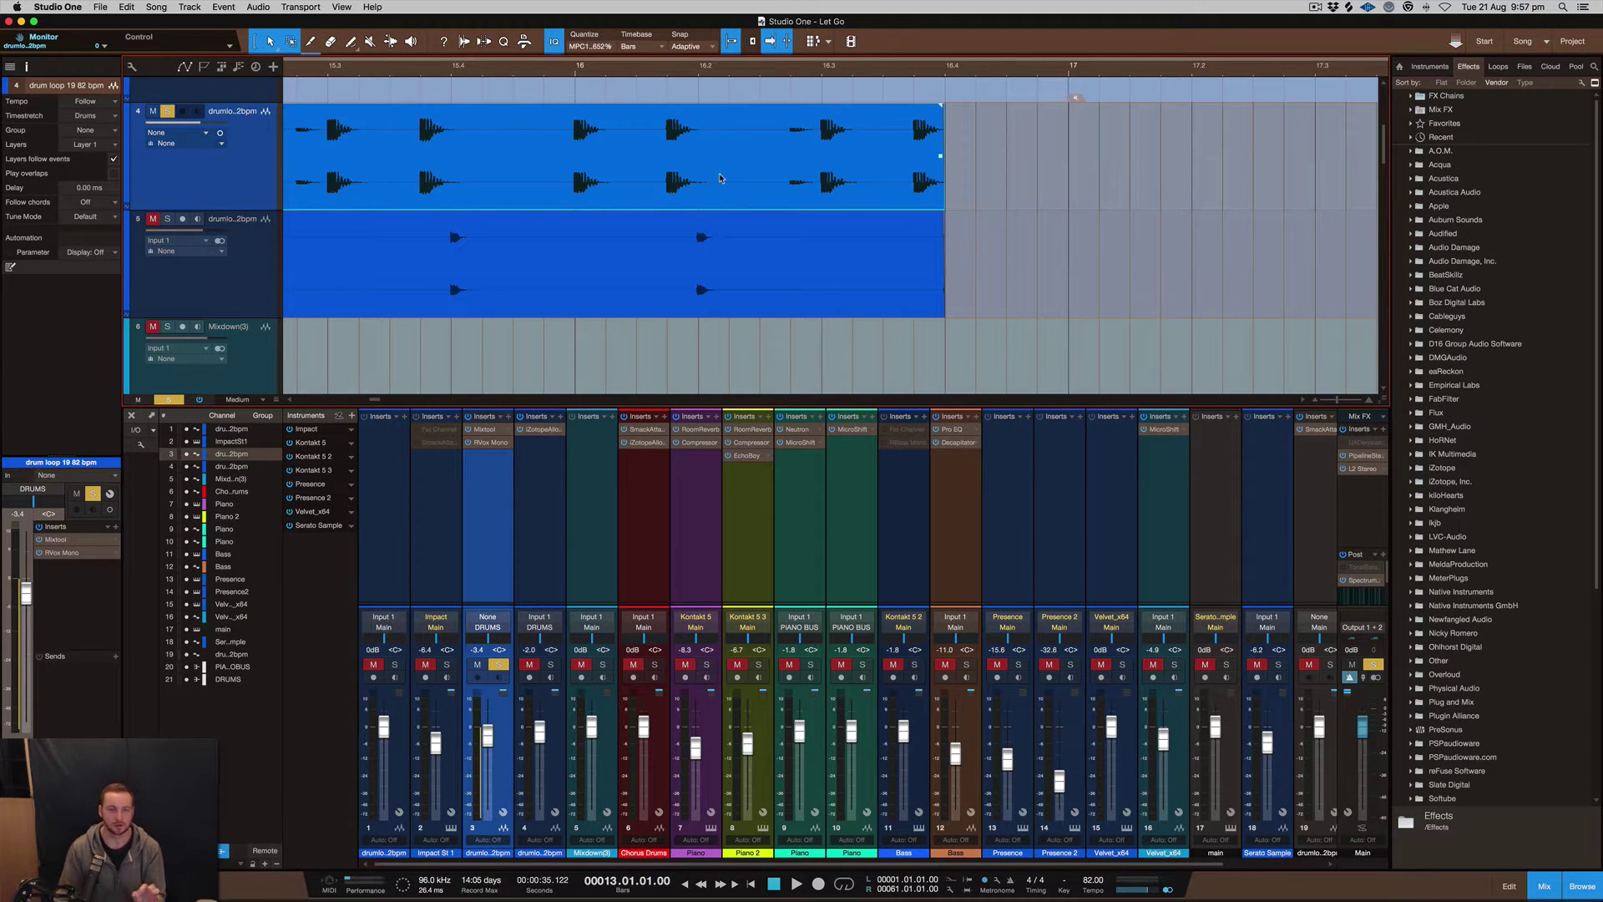
key("z")
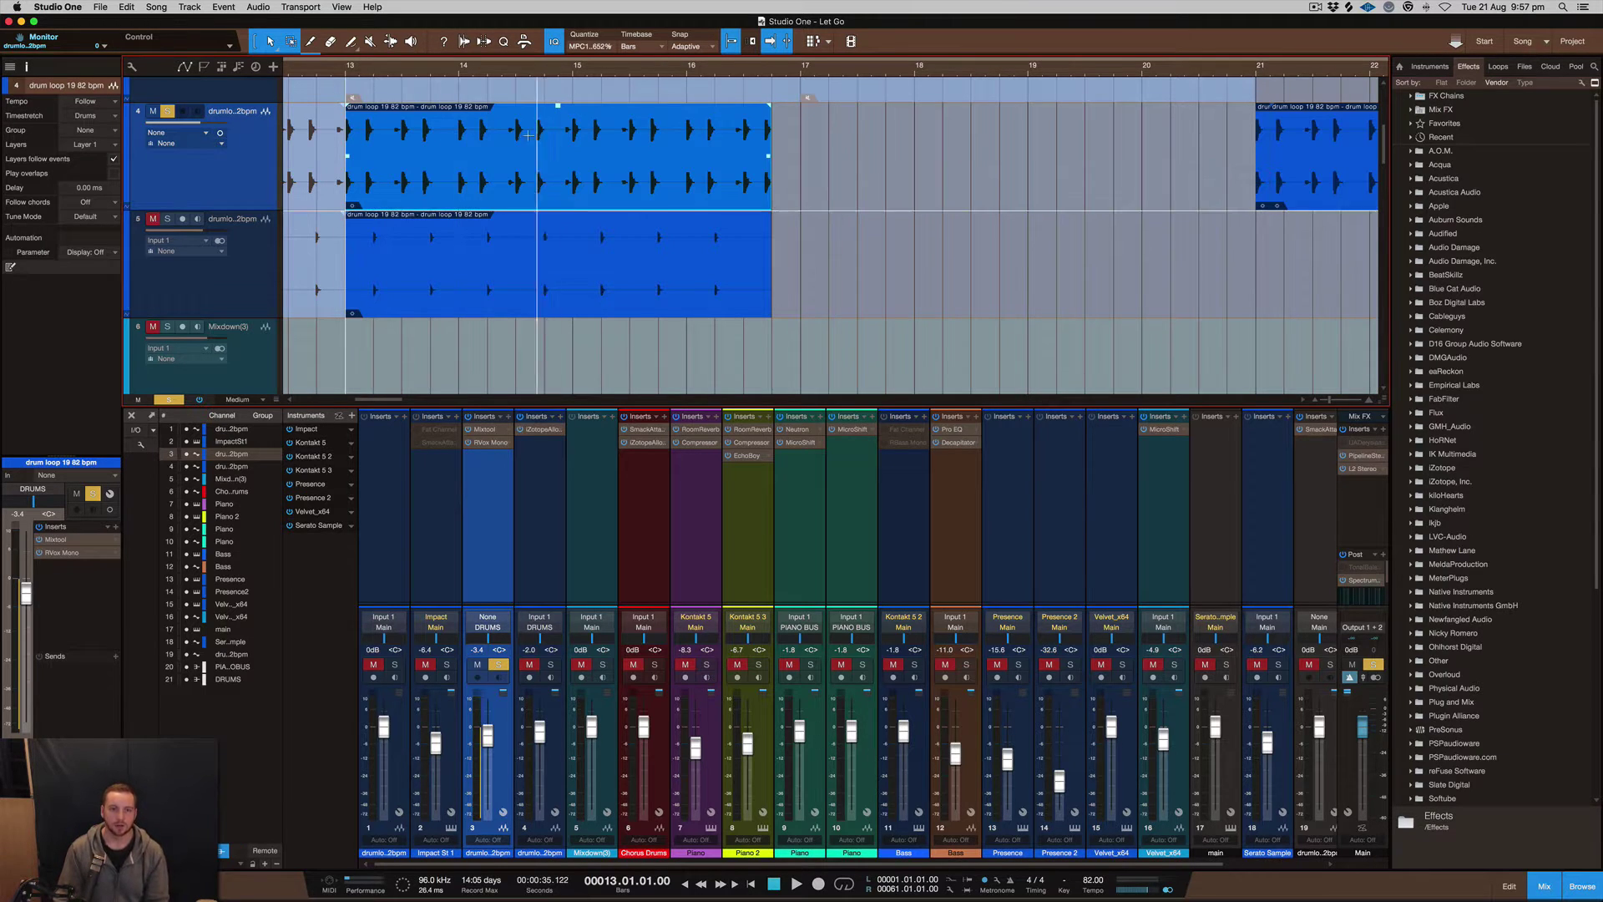
scroll(526, 133, "up", 5)
scroll(529, 131, "up", 2)
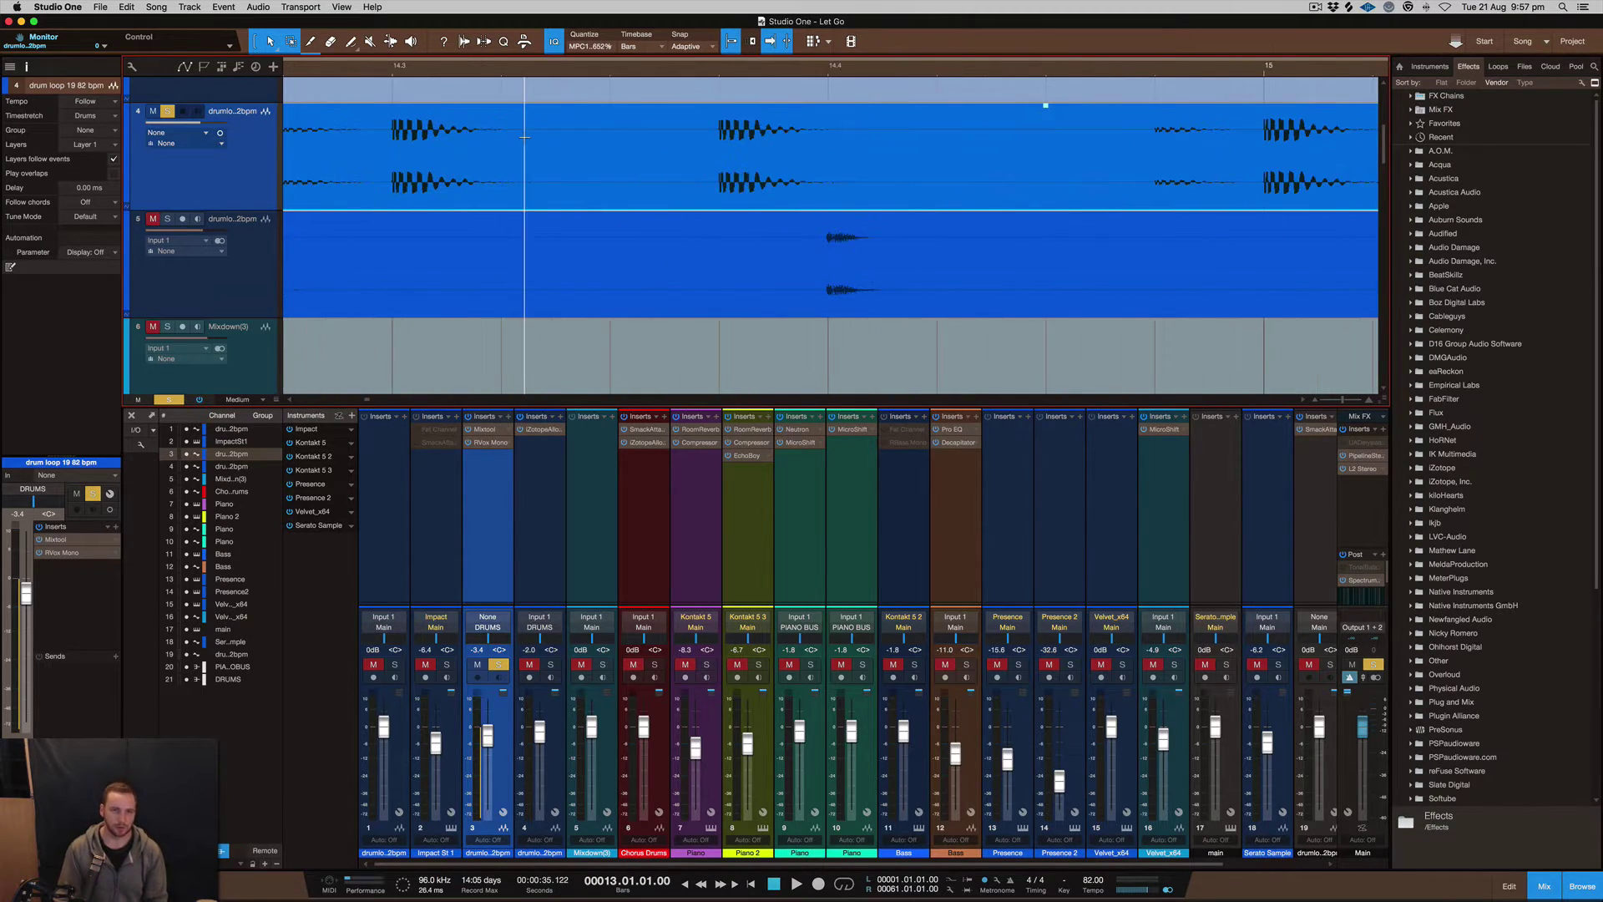
scroll(526, 134, "up", 2)
scroll(436, 280, "up", 2)
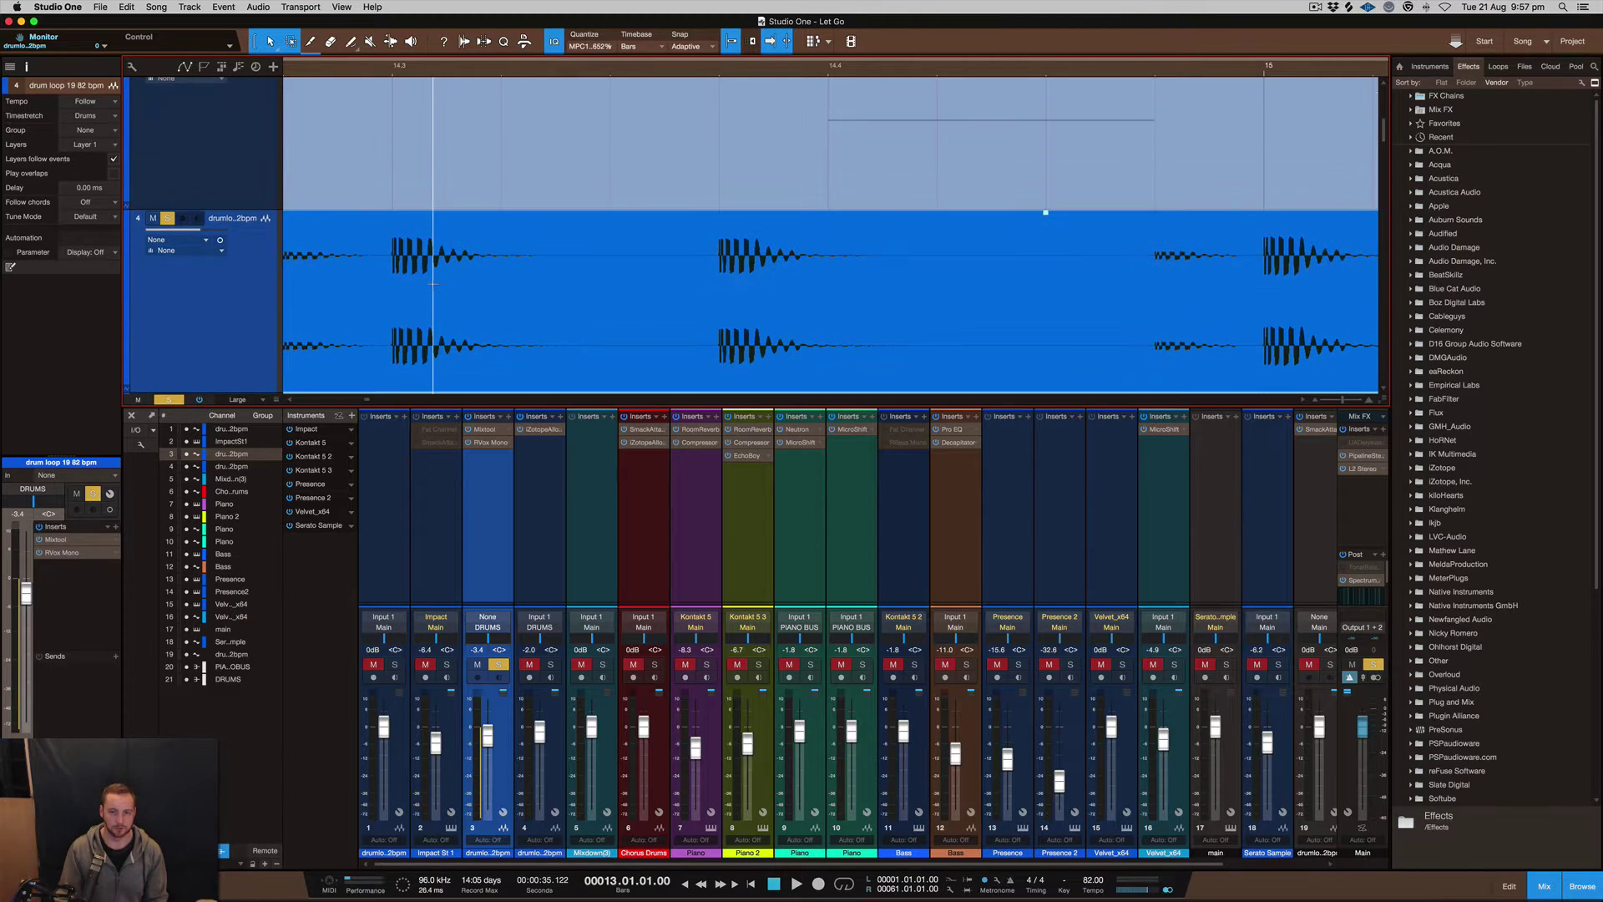
key("F3")
Examine the waveform shape of the kick hits on track 4 around bar 14, alongside the hits on track 5.
scroll(536, 319, "up", 2)
scroll(534, 321, "up", 2)
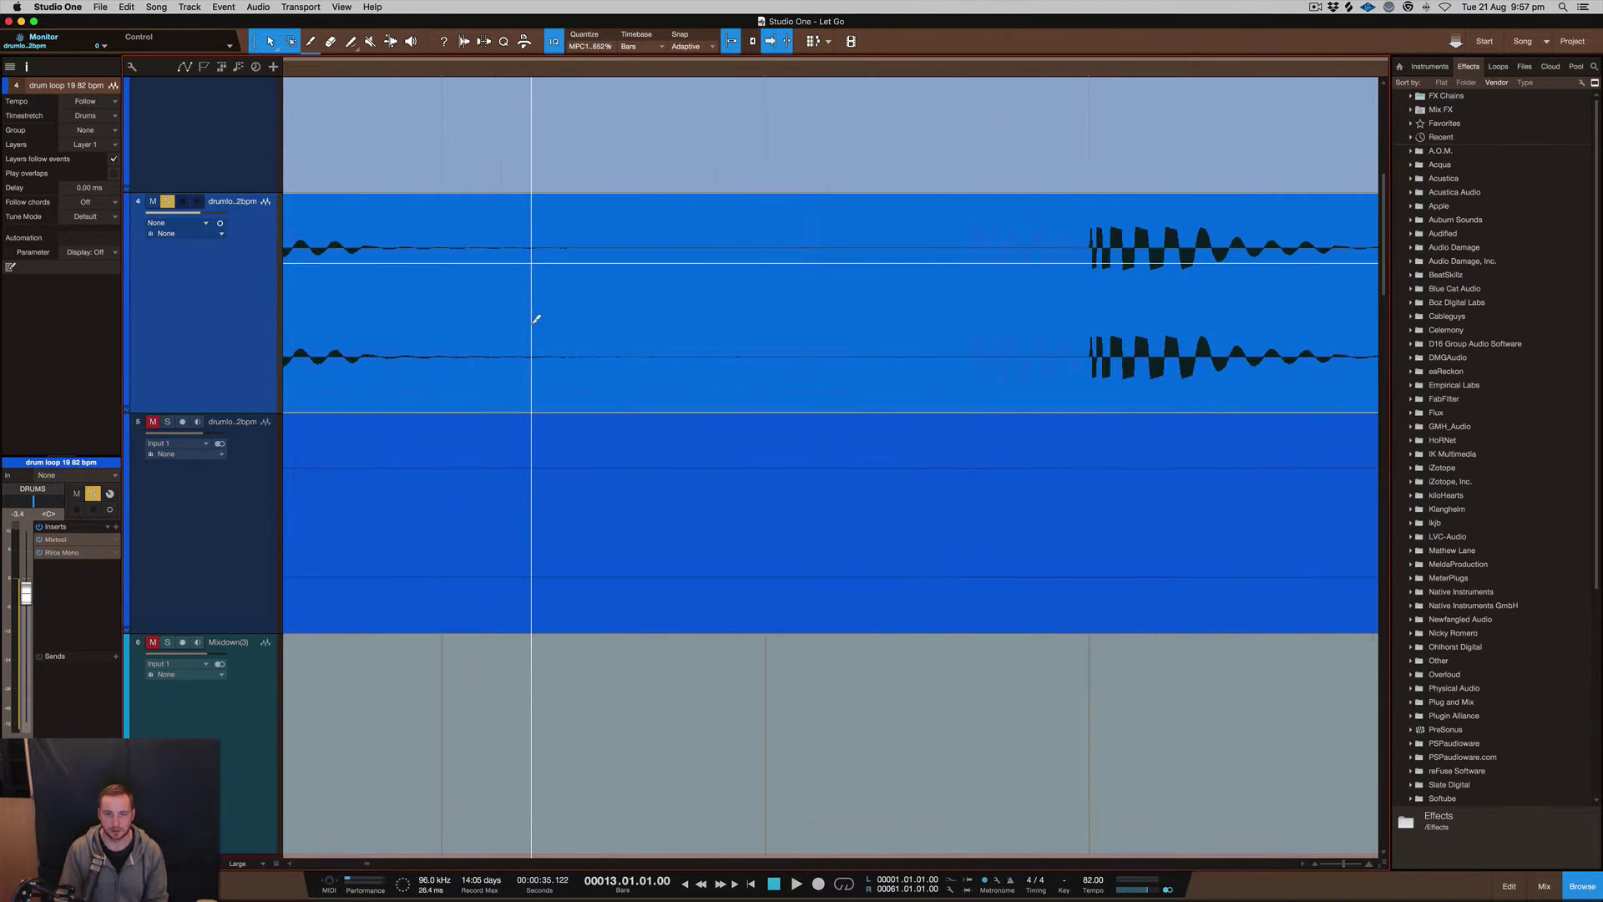
scroll(533, 324, "up", 3)
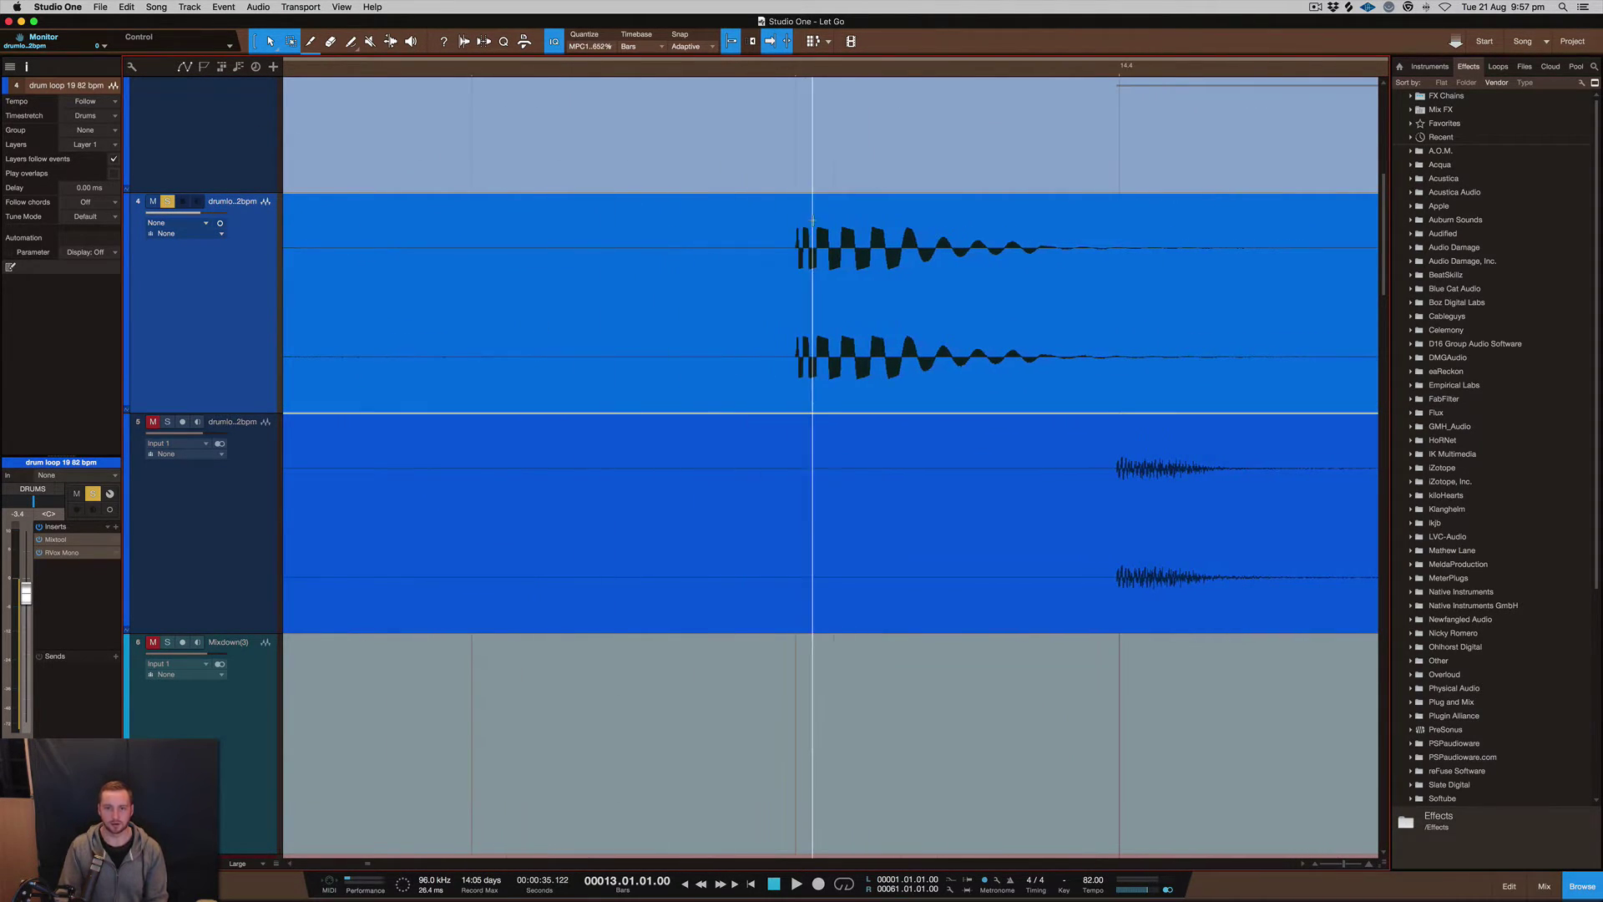
scroll(796, 236, "up", 4)
scroll(805, 234, "up", 1)
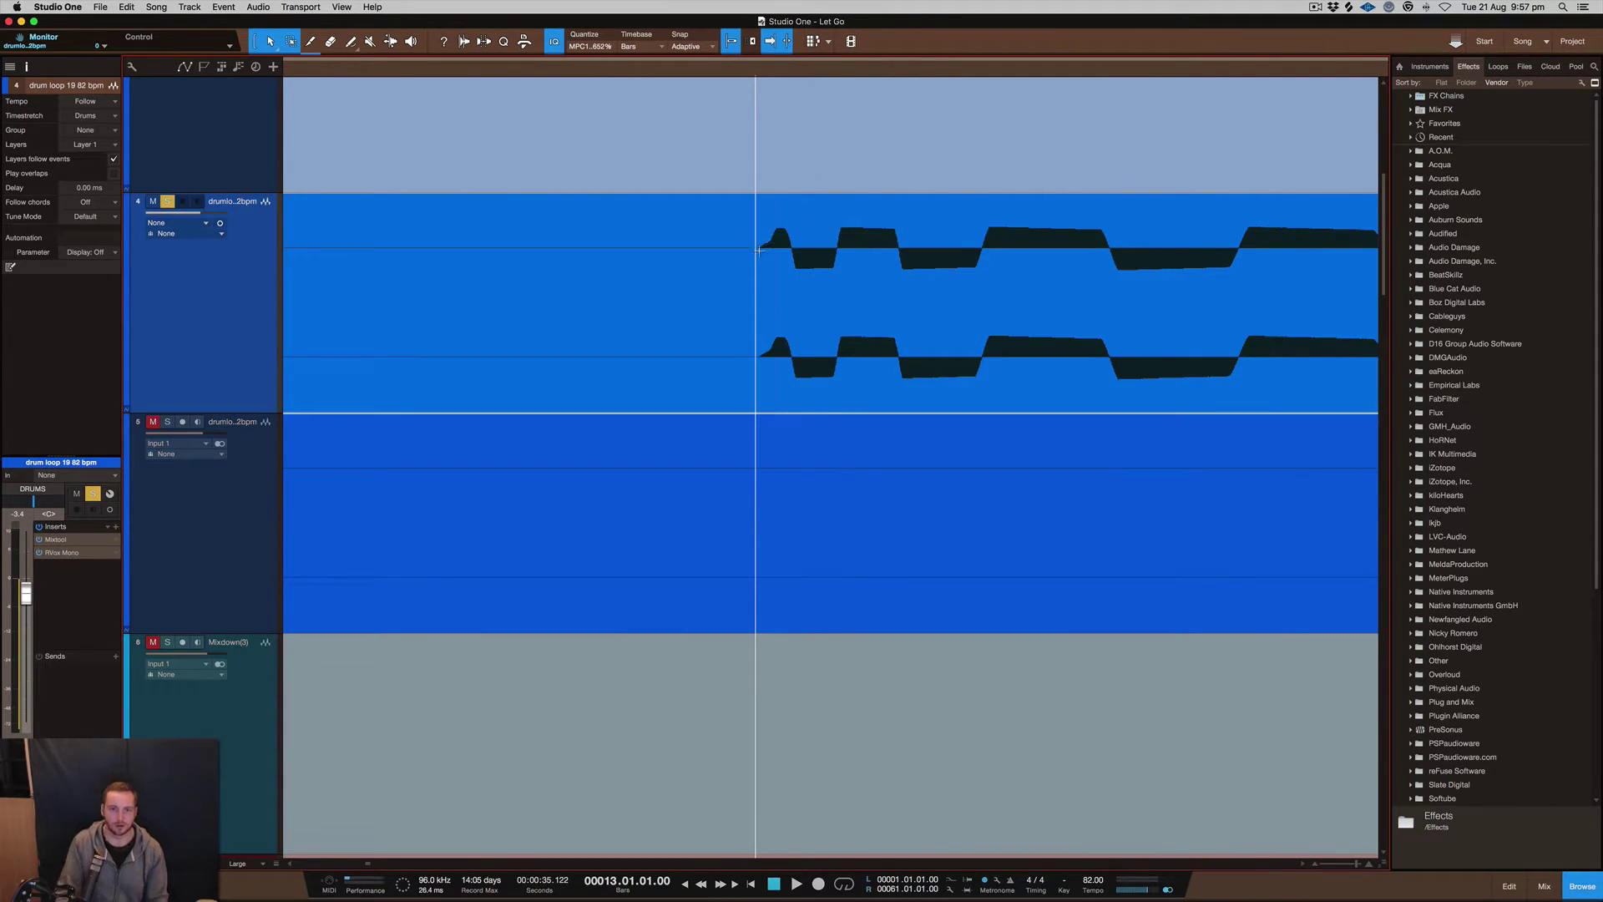
key("space")
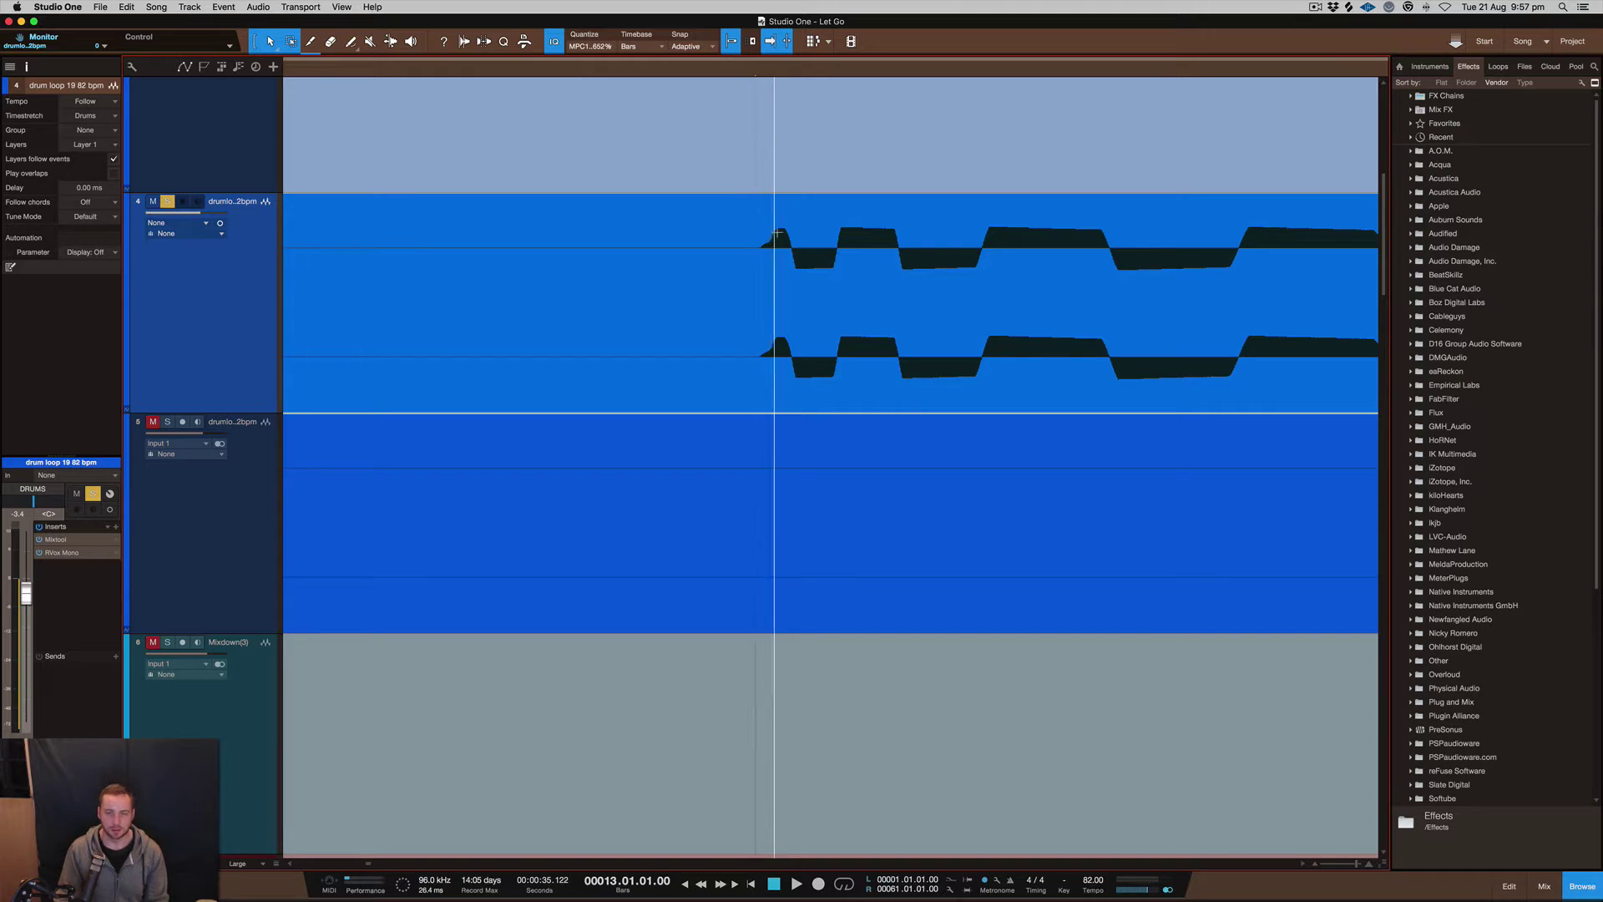
scroll(865, 221, "down", 3)
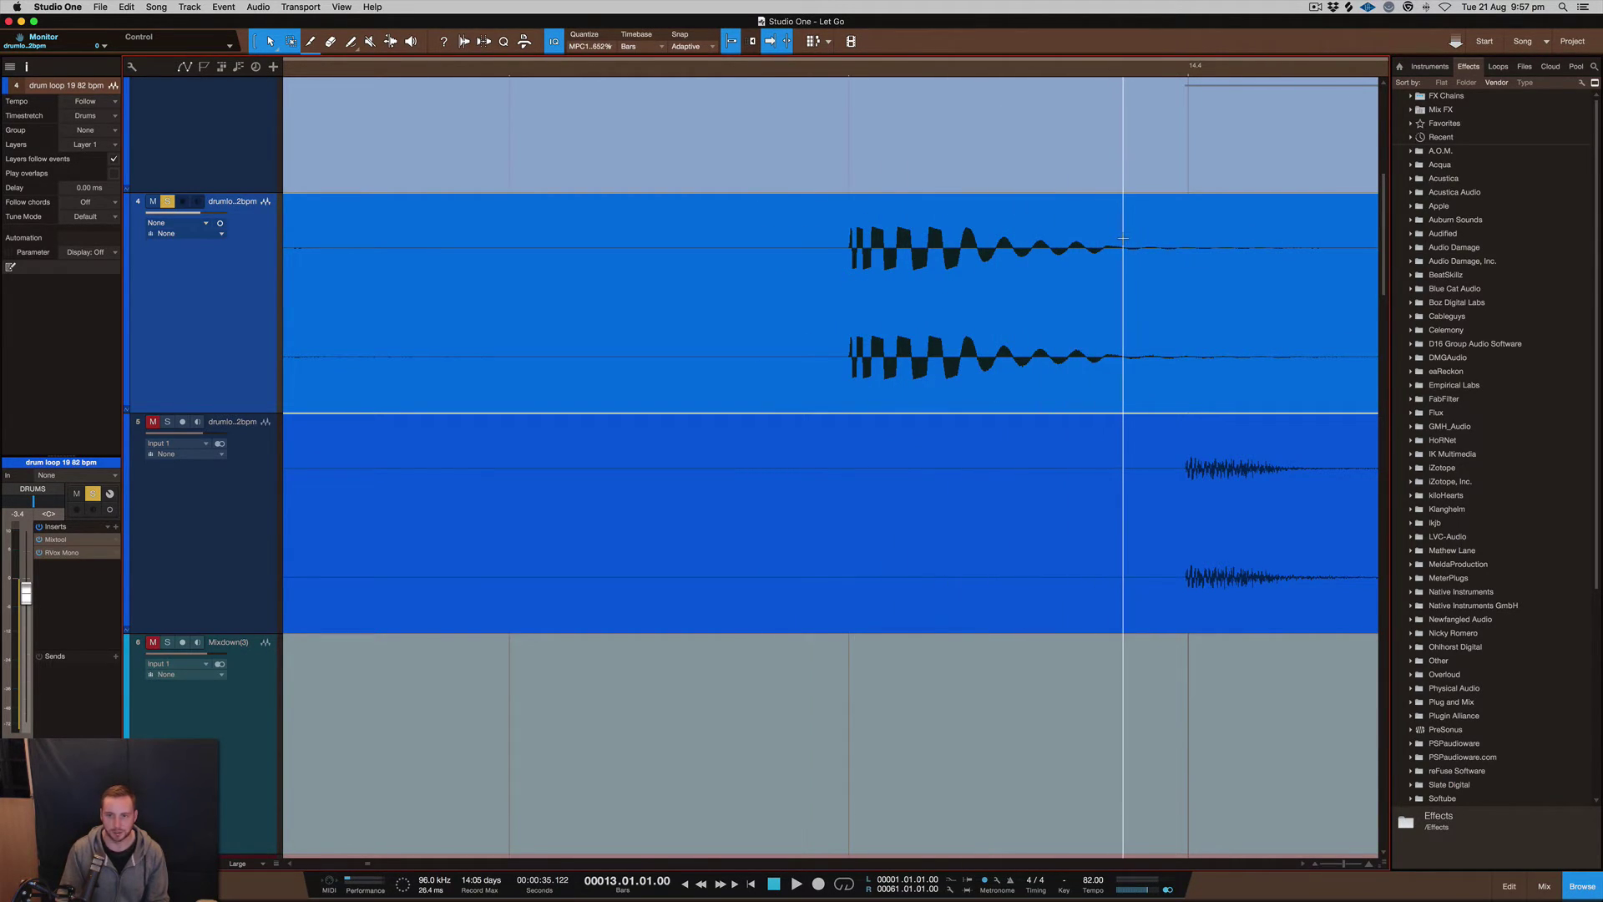
scroll(1128, 233, "up", 3)
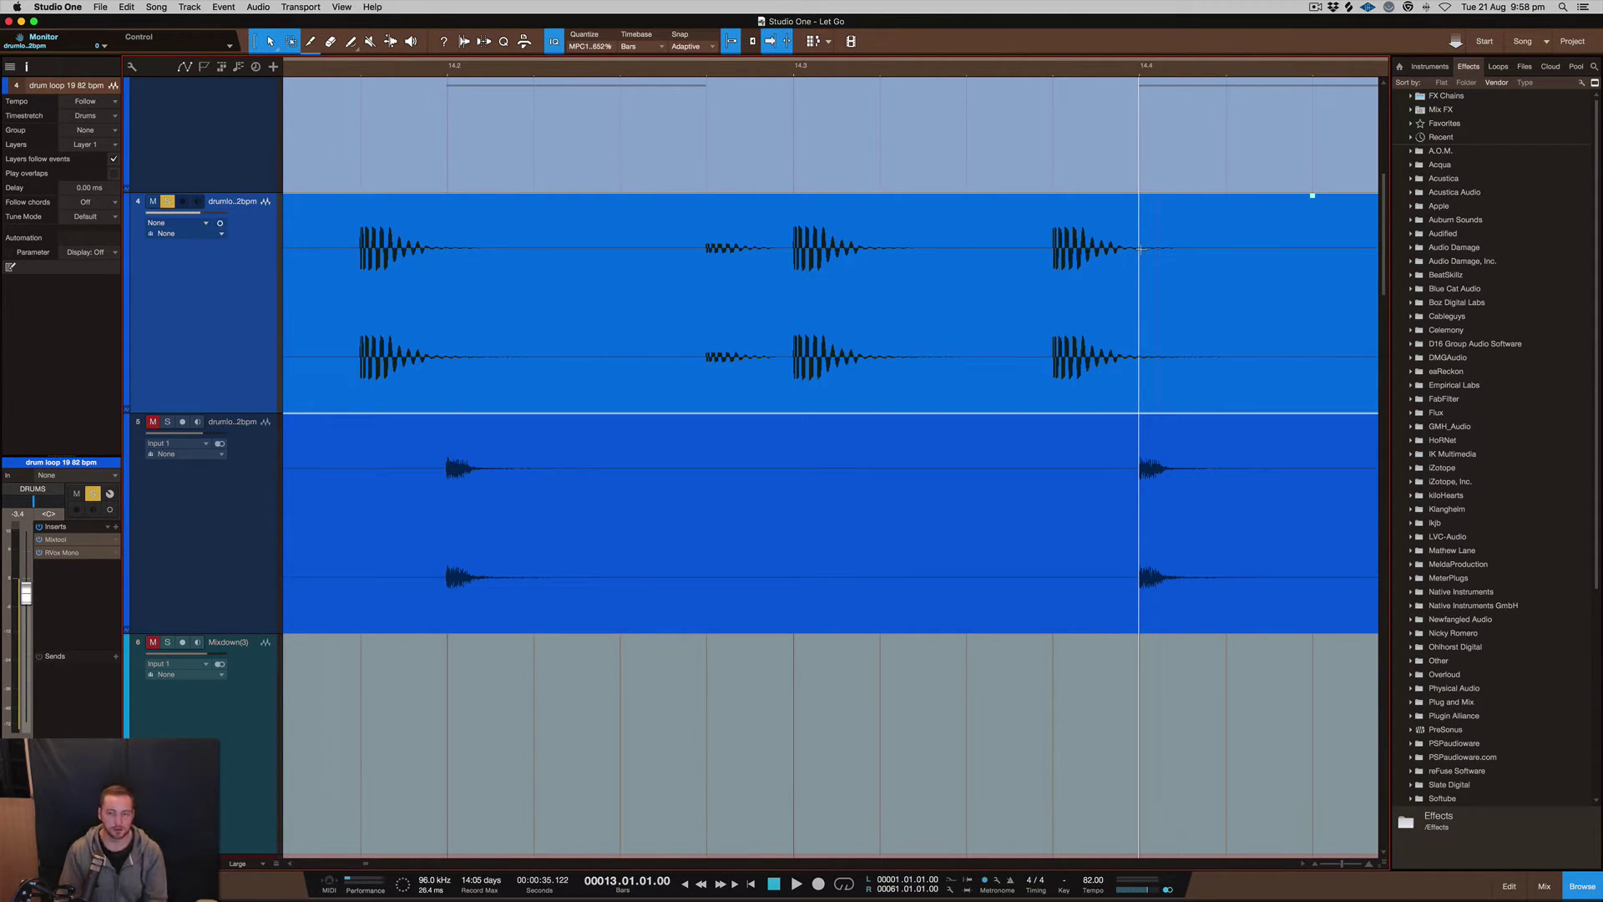
scroll(1140, 249, "down", 5)
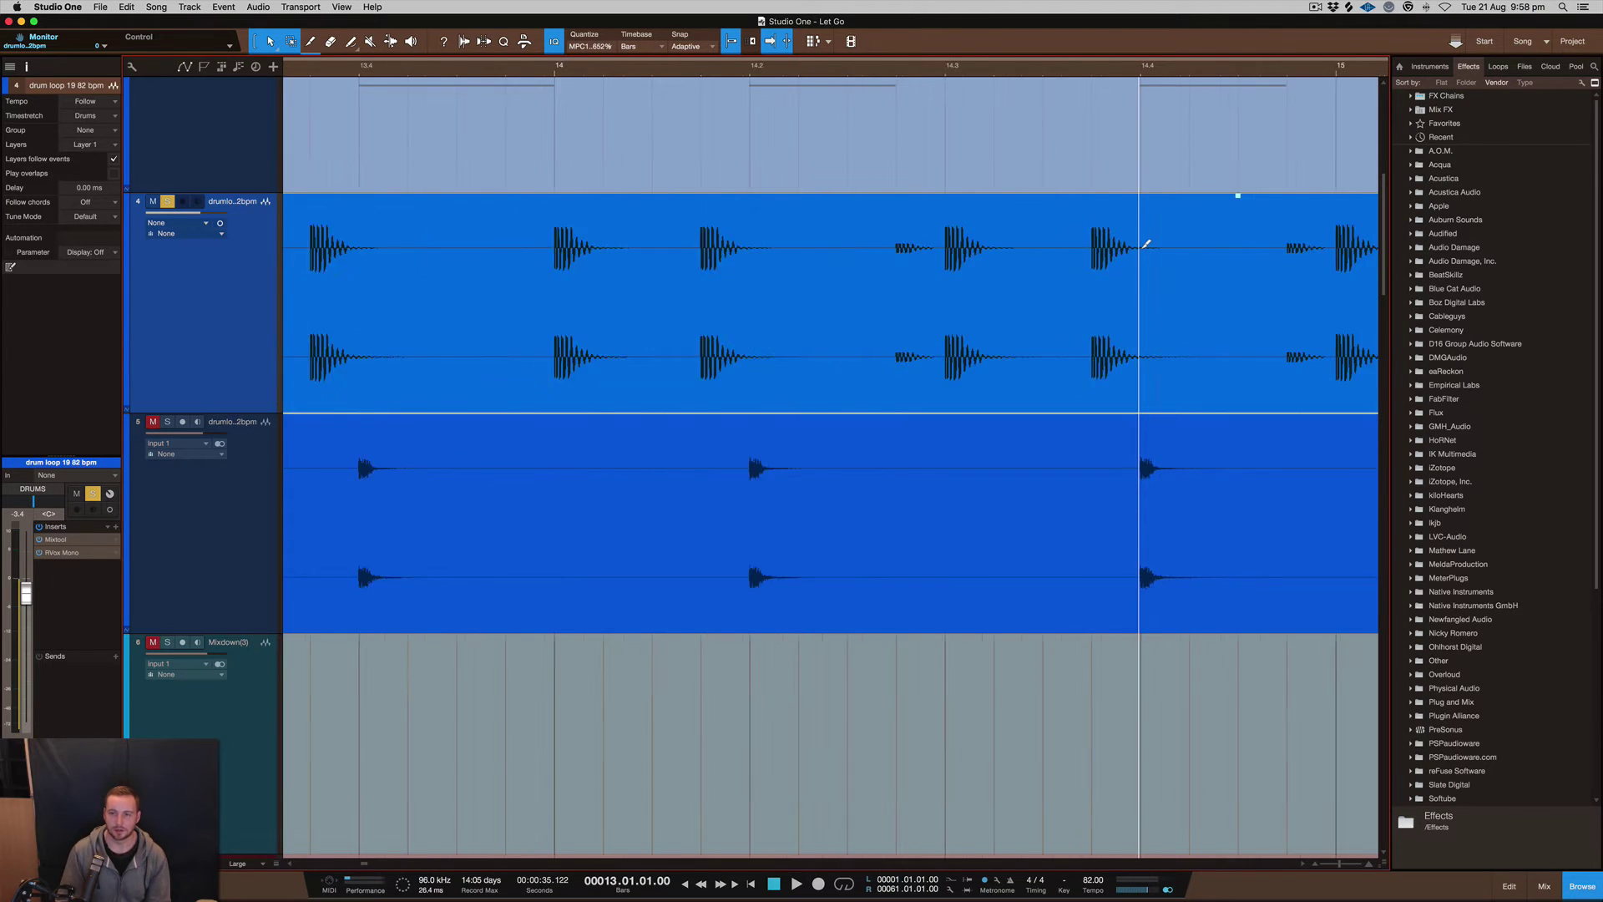
scroll(1146, 244, "down", 3)
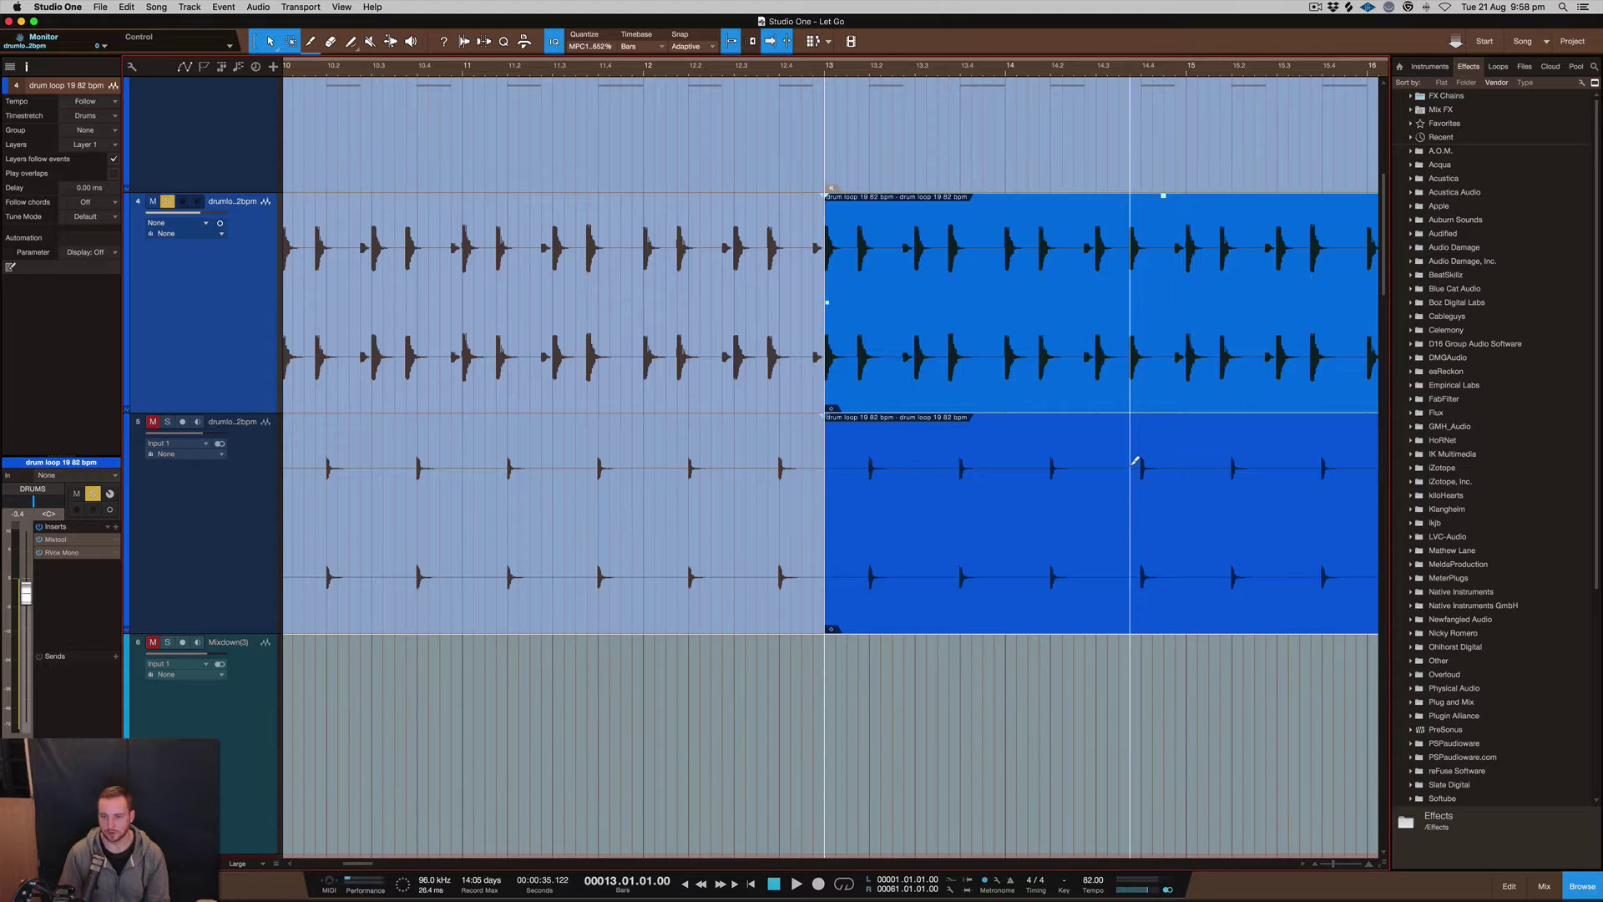
scroll(1136, 443, "up", 5)
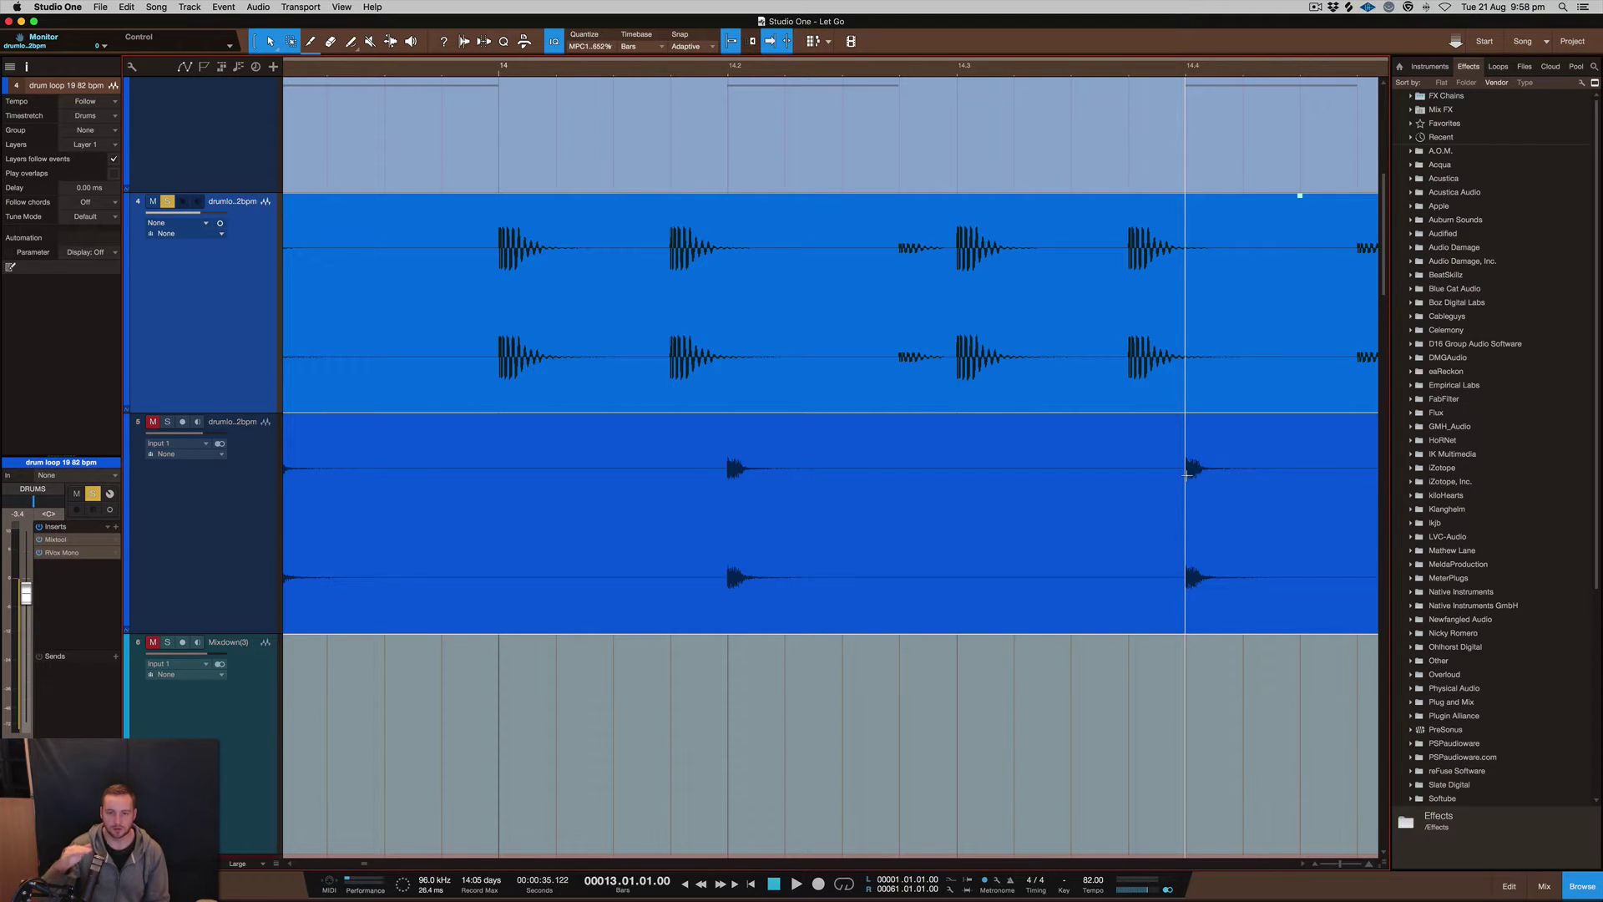
Show the mixer console, open the Spectrum Meter on the Main channel's post fader, and solo track 5 instead of track 4.
key("F3")
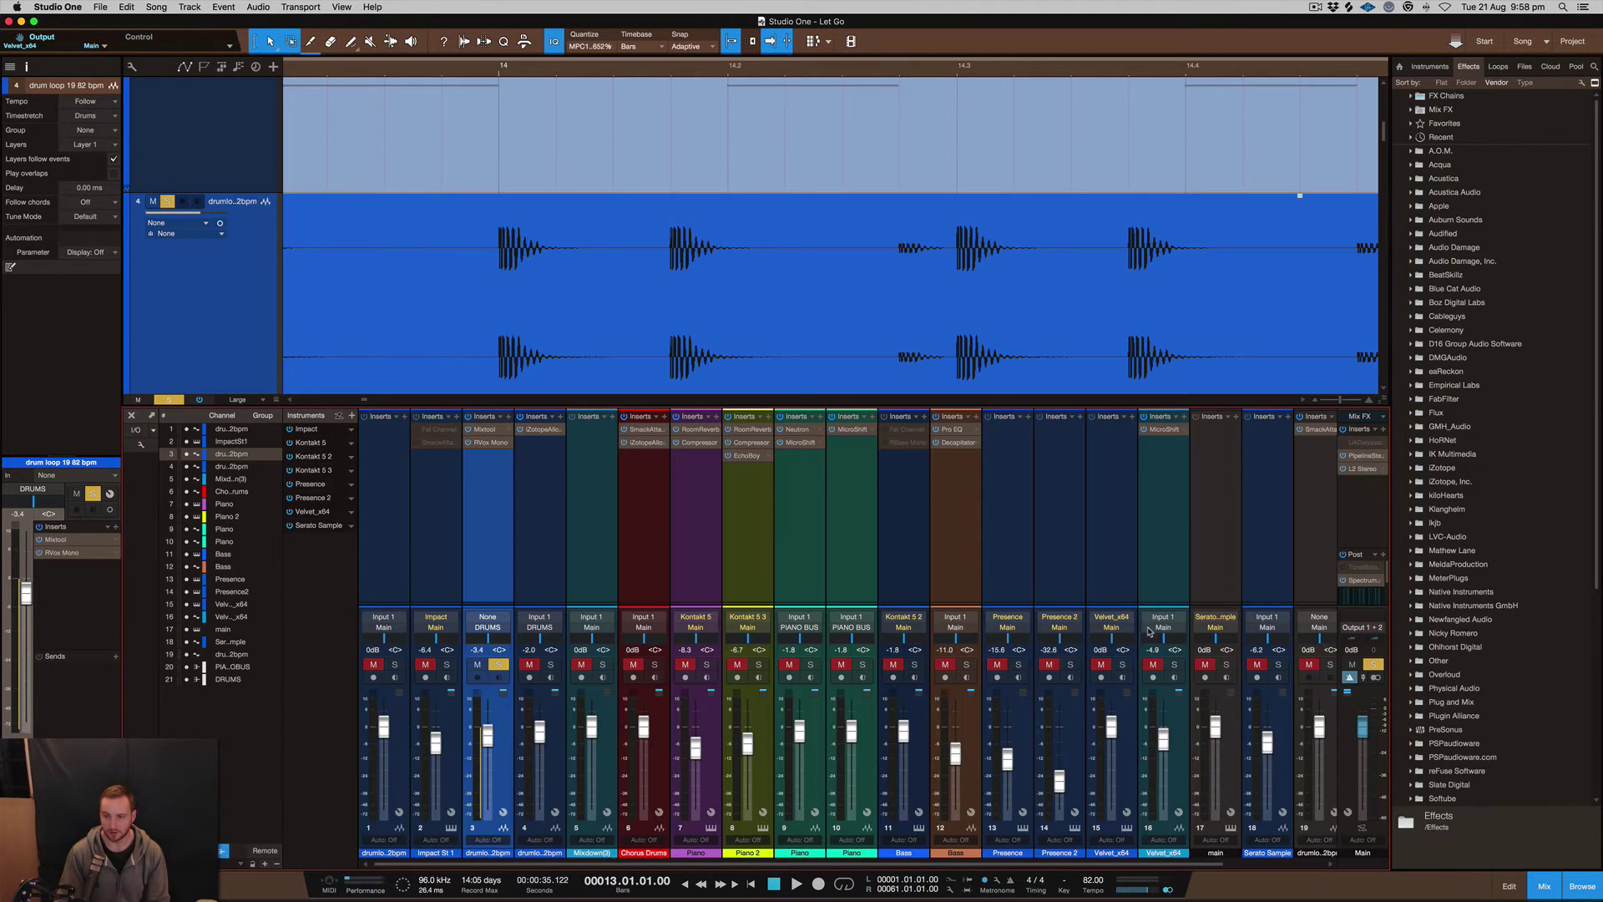
left_click(1366, 585)
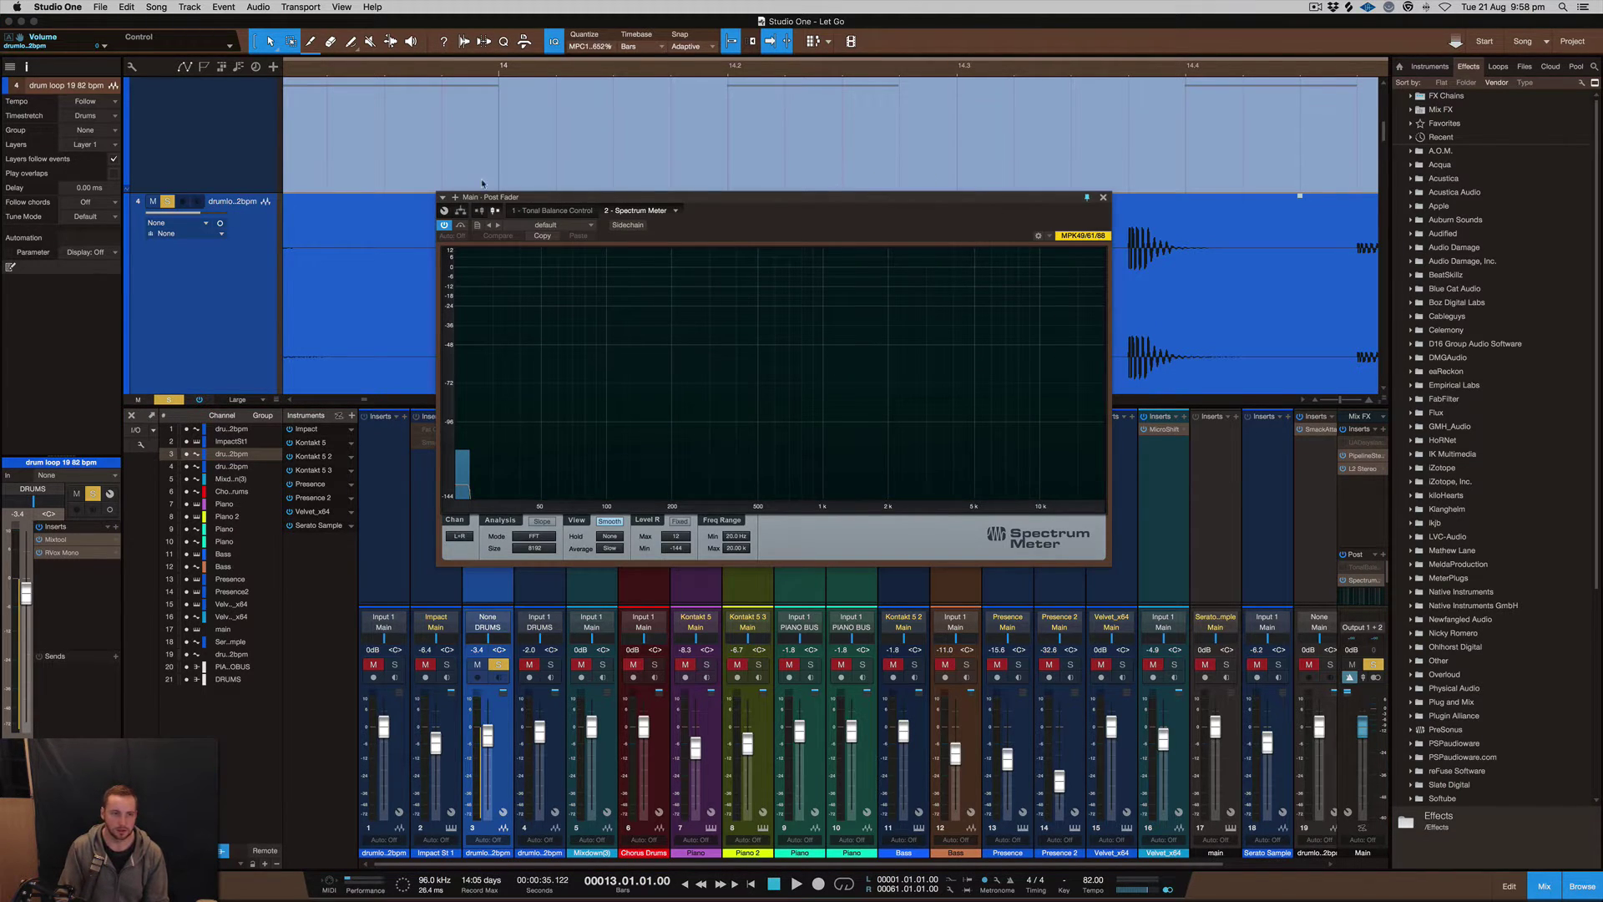
scroll(794, 147, "down", 3)
scroll(792, 147, "down", 2)
left_click(166, 352)
left_click(167, 243)
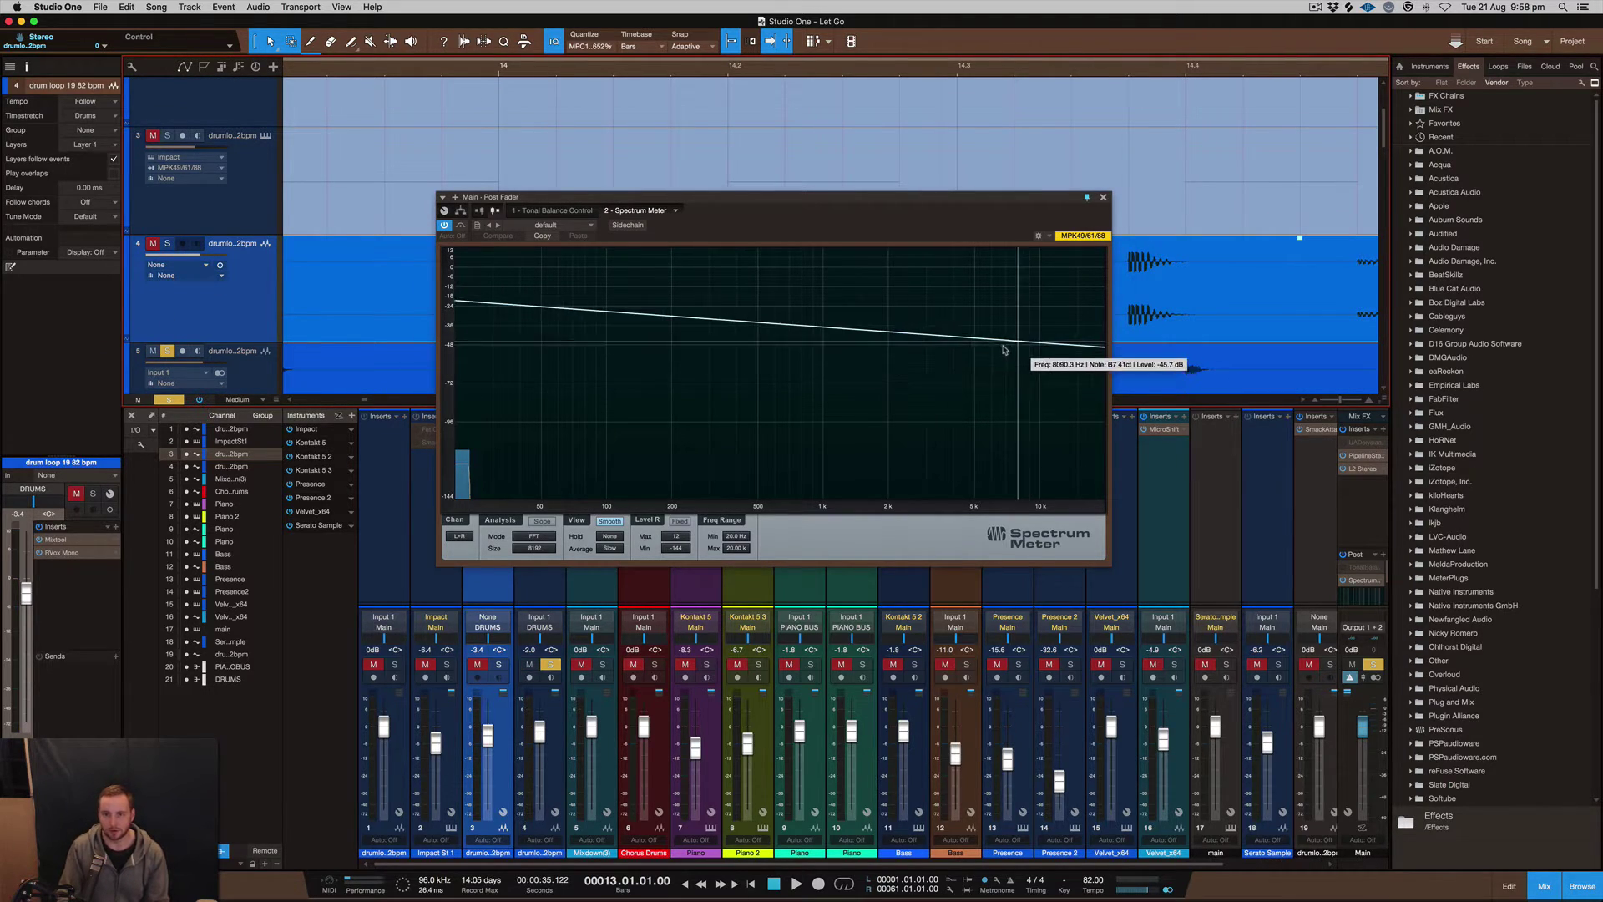
Place the Spectrum Meter window below the arrangement and play the soloed track 5 from bar 13 to read its frequency spectrum.
scroll(742, 151, "down", 3)
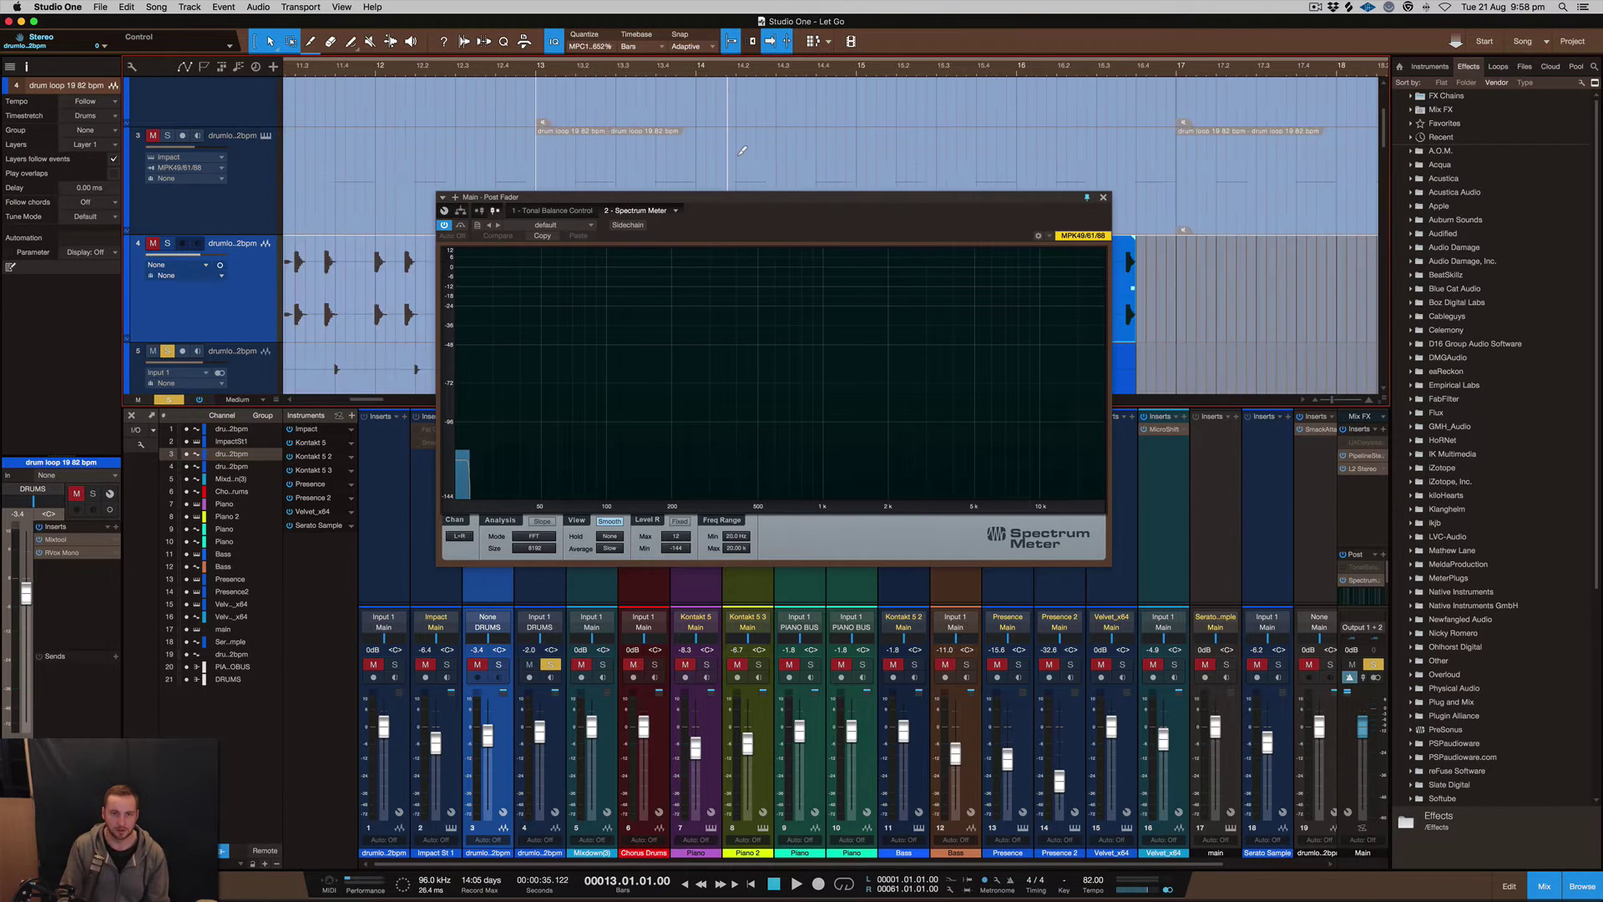
scroll(752, 159, "down", 2)
left_click_drag(794, 219, 792, 428)
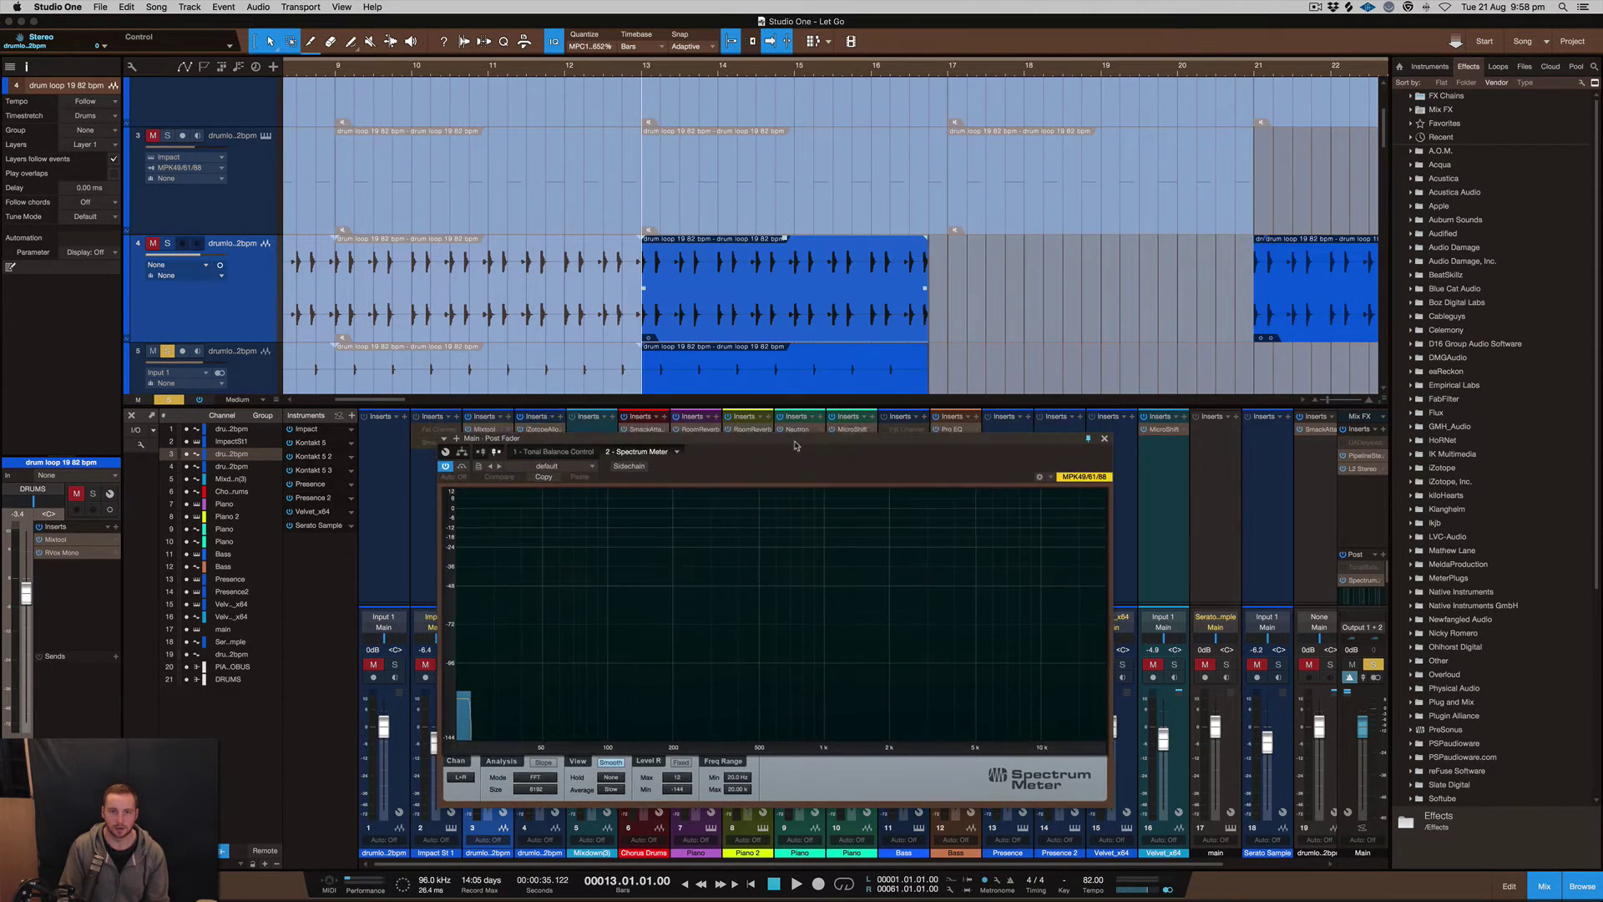
key("space")
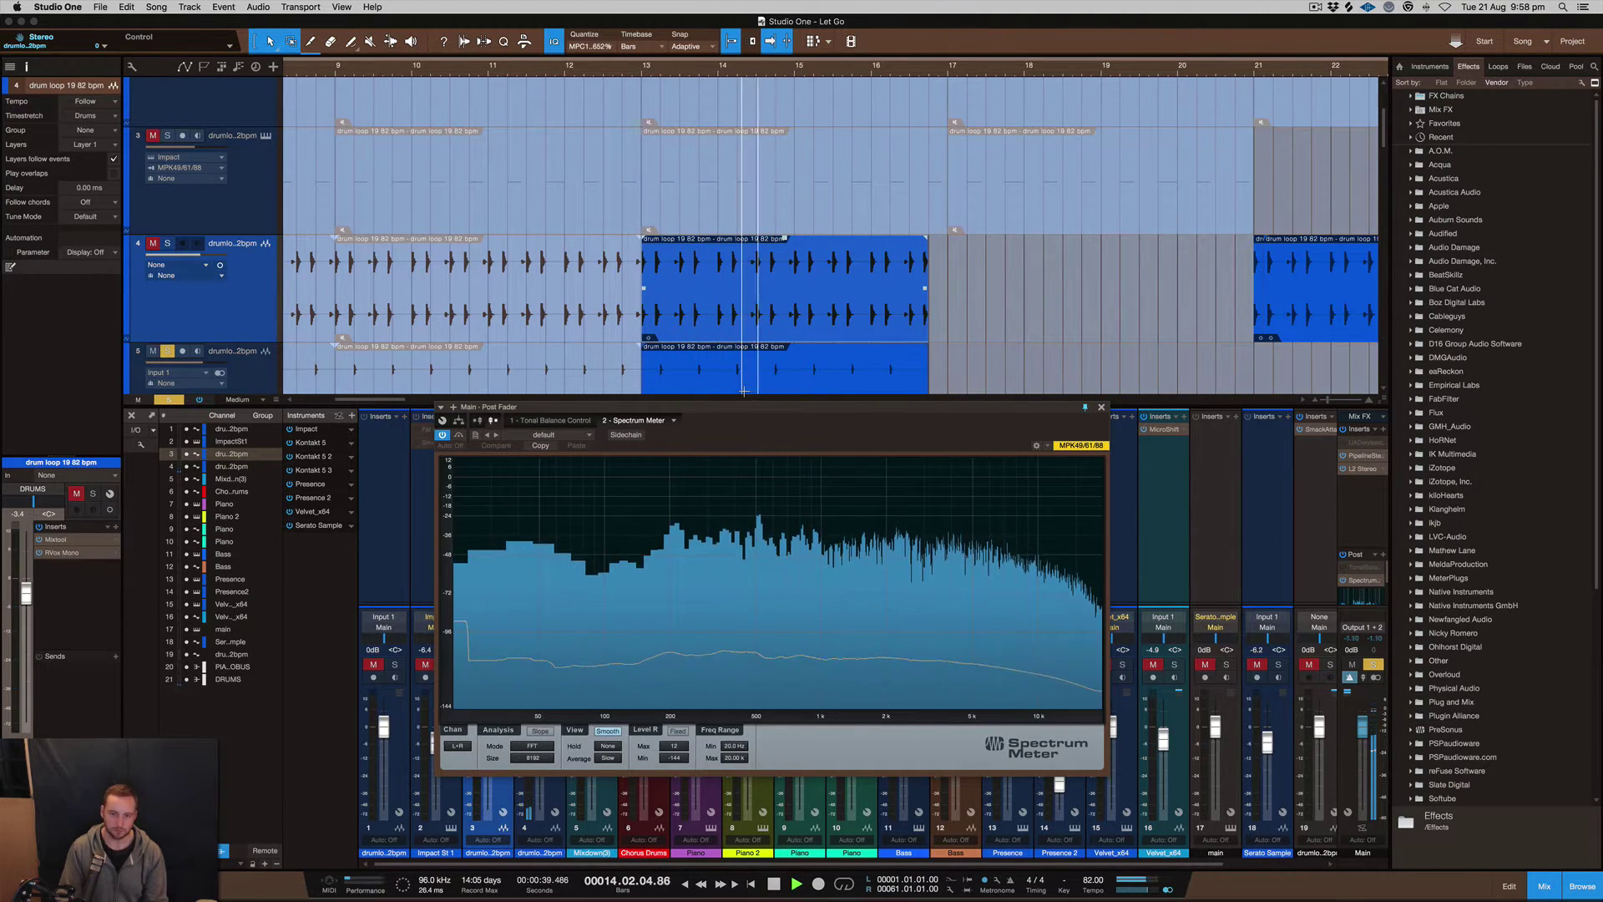
key("space")
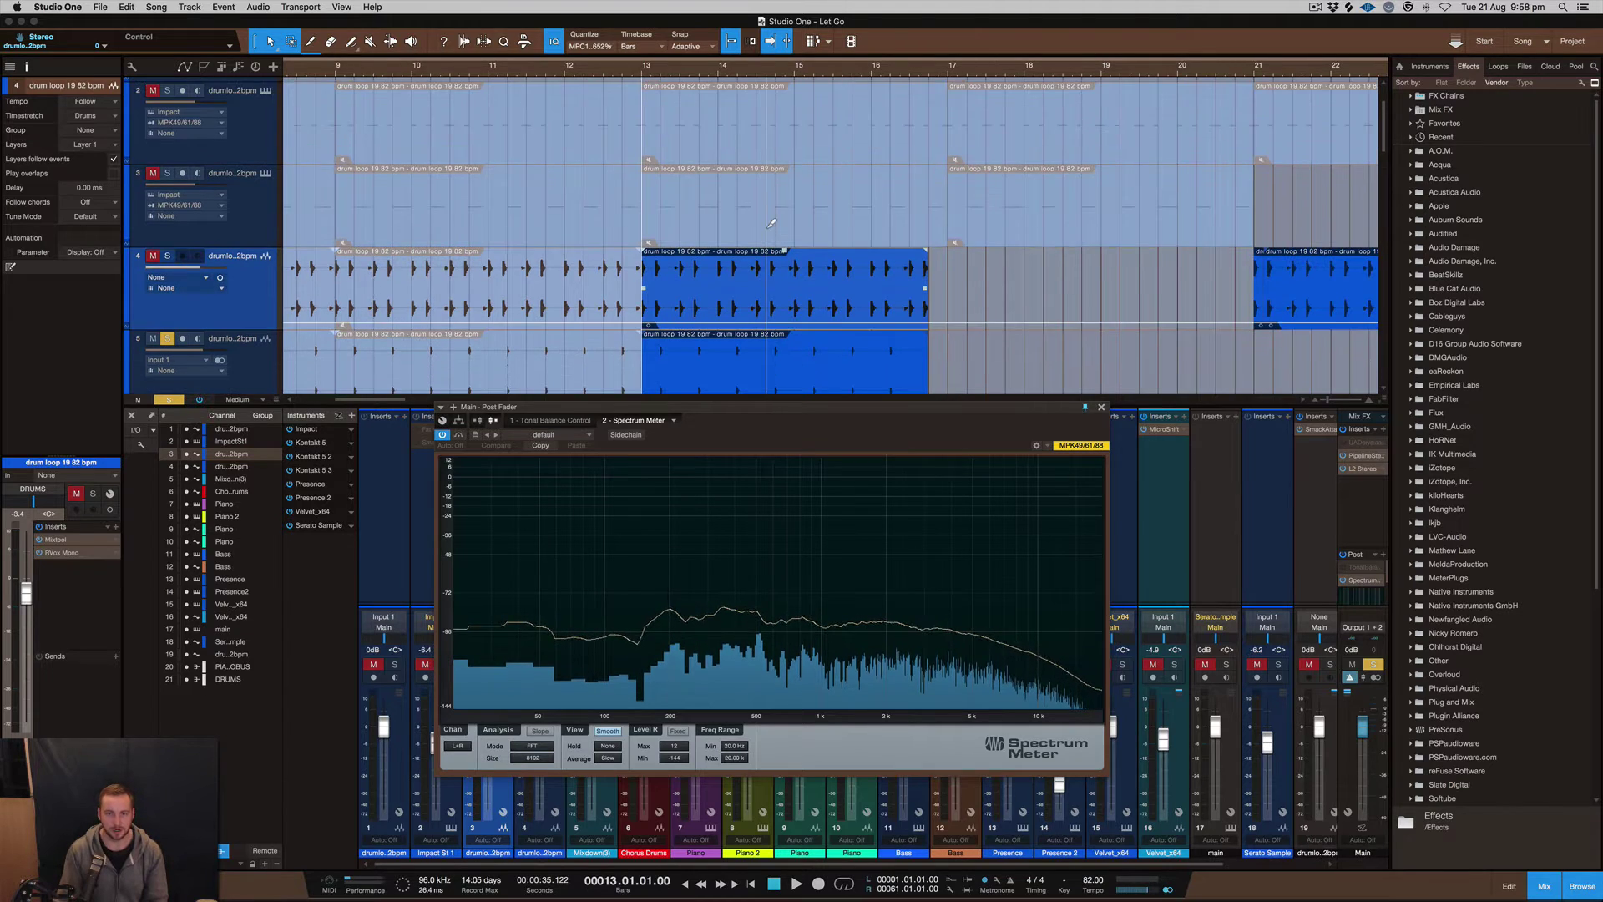
Solo the Piano on track 10 instead of track 5, select it, and play from bar 13 to examine its frequency spectrum.
scroll(773, 224, "down", 4)
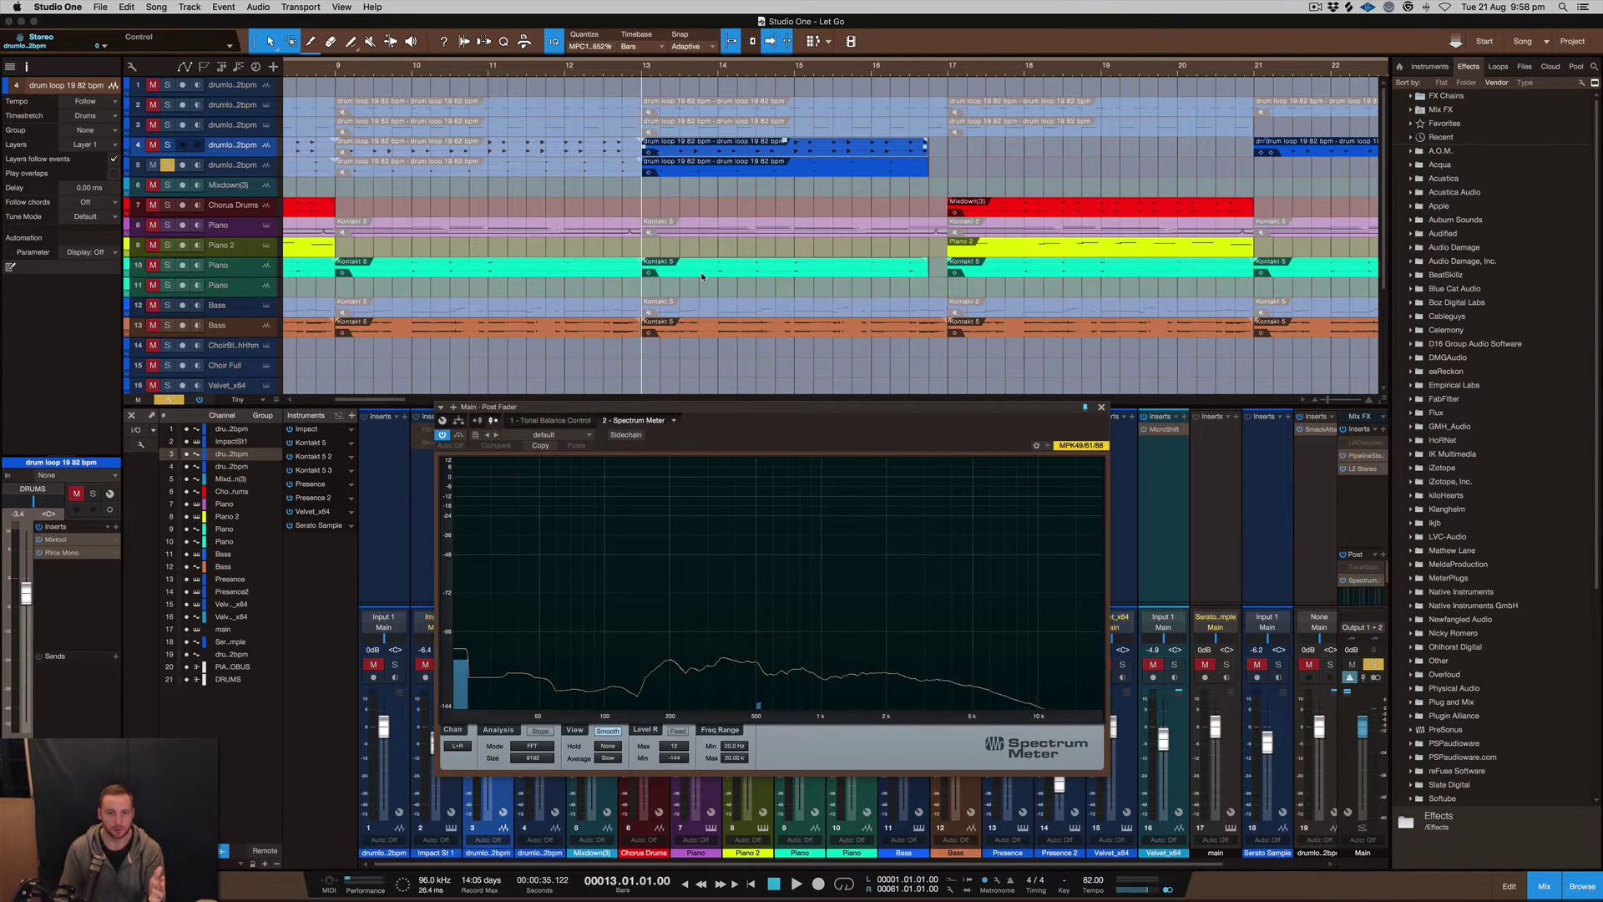
left_click(168, 264)
left_click(168, 165)
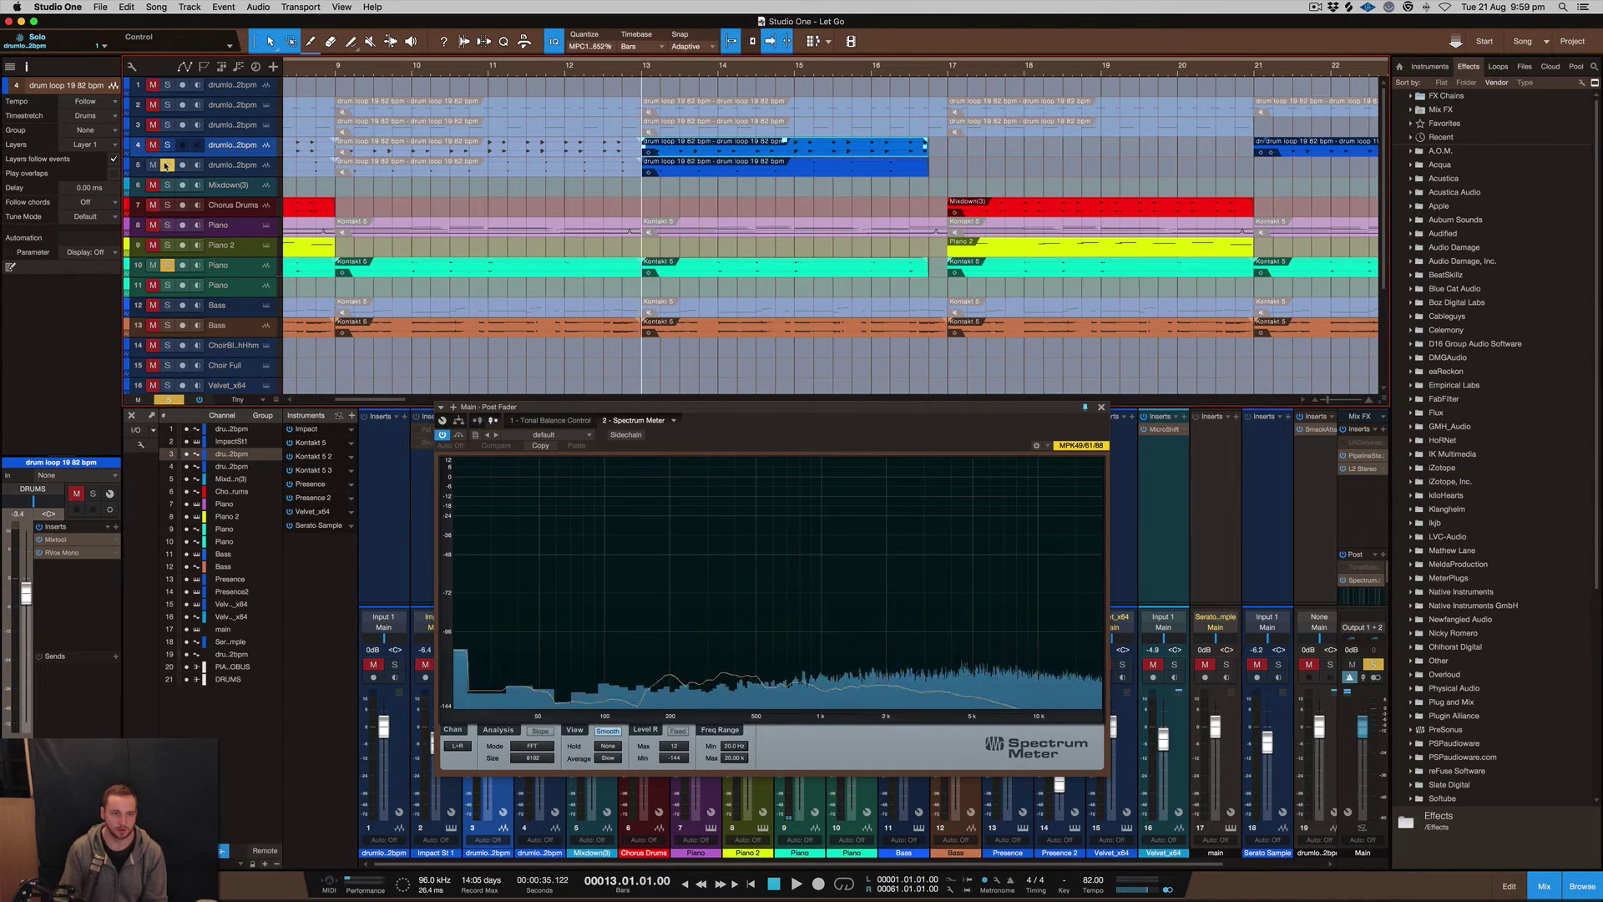
left_click(231, 270)
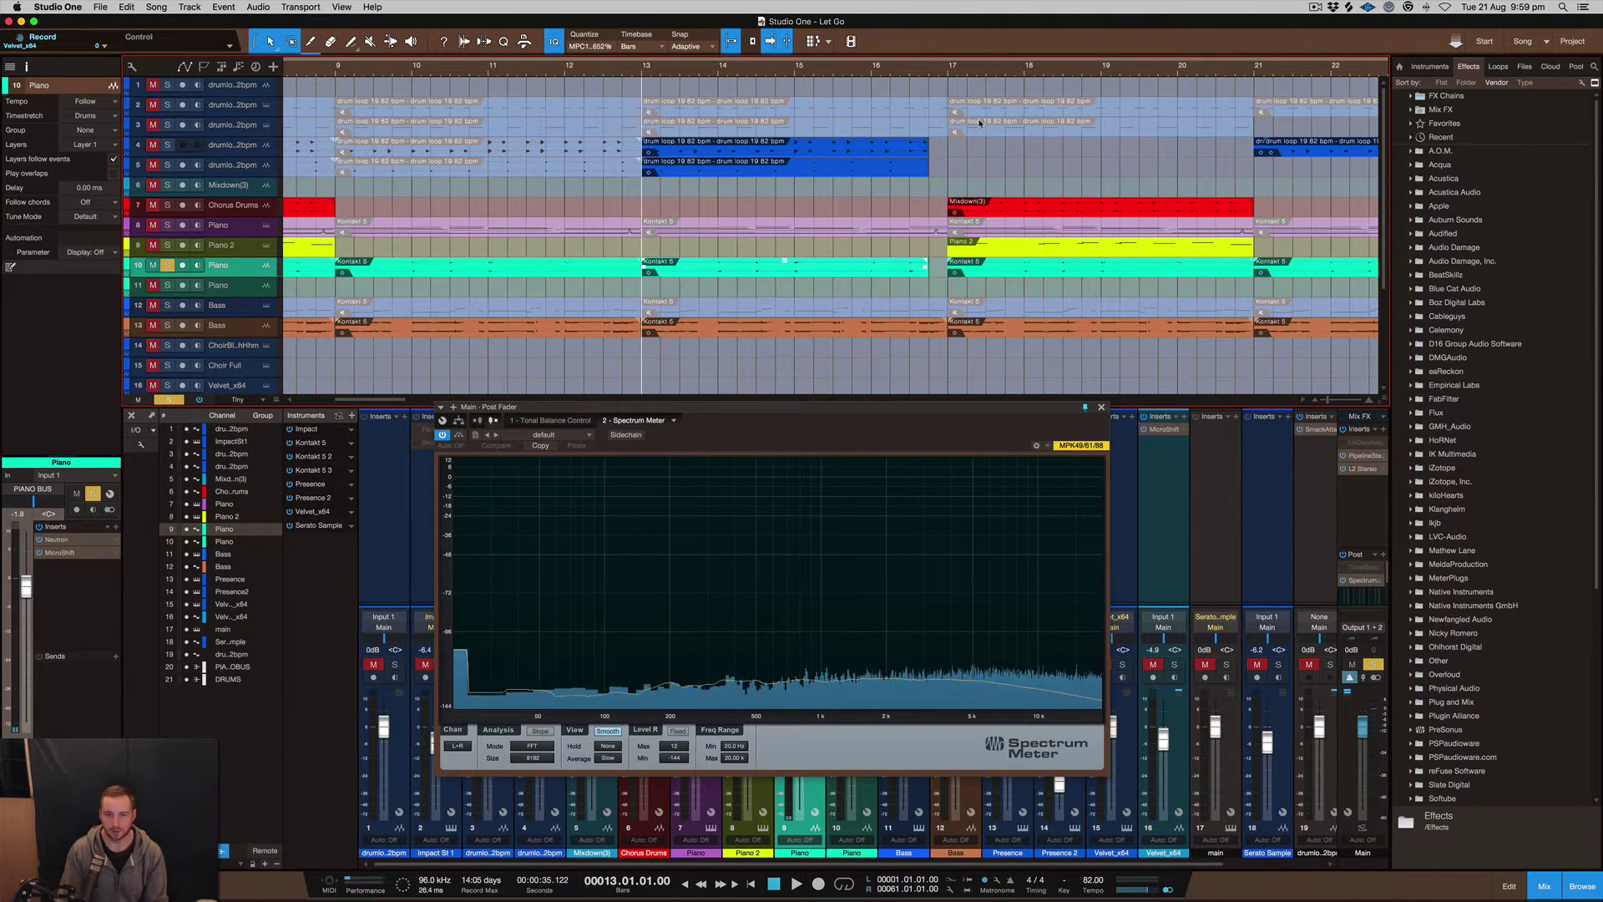
key("space")
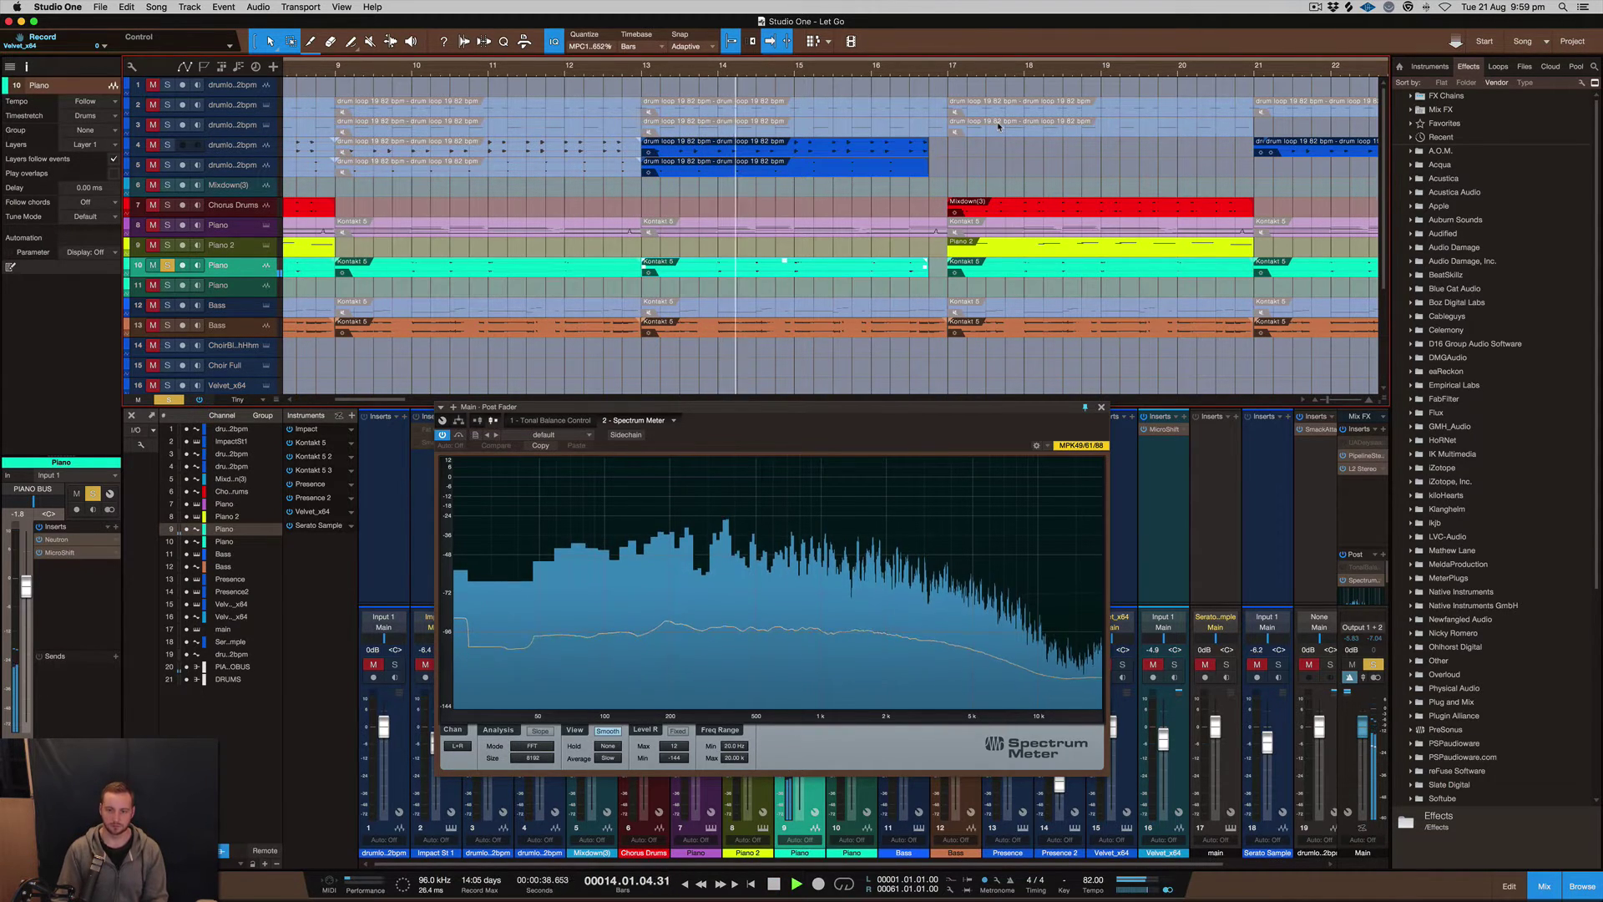
key("space")
mouse_move(915, 578)
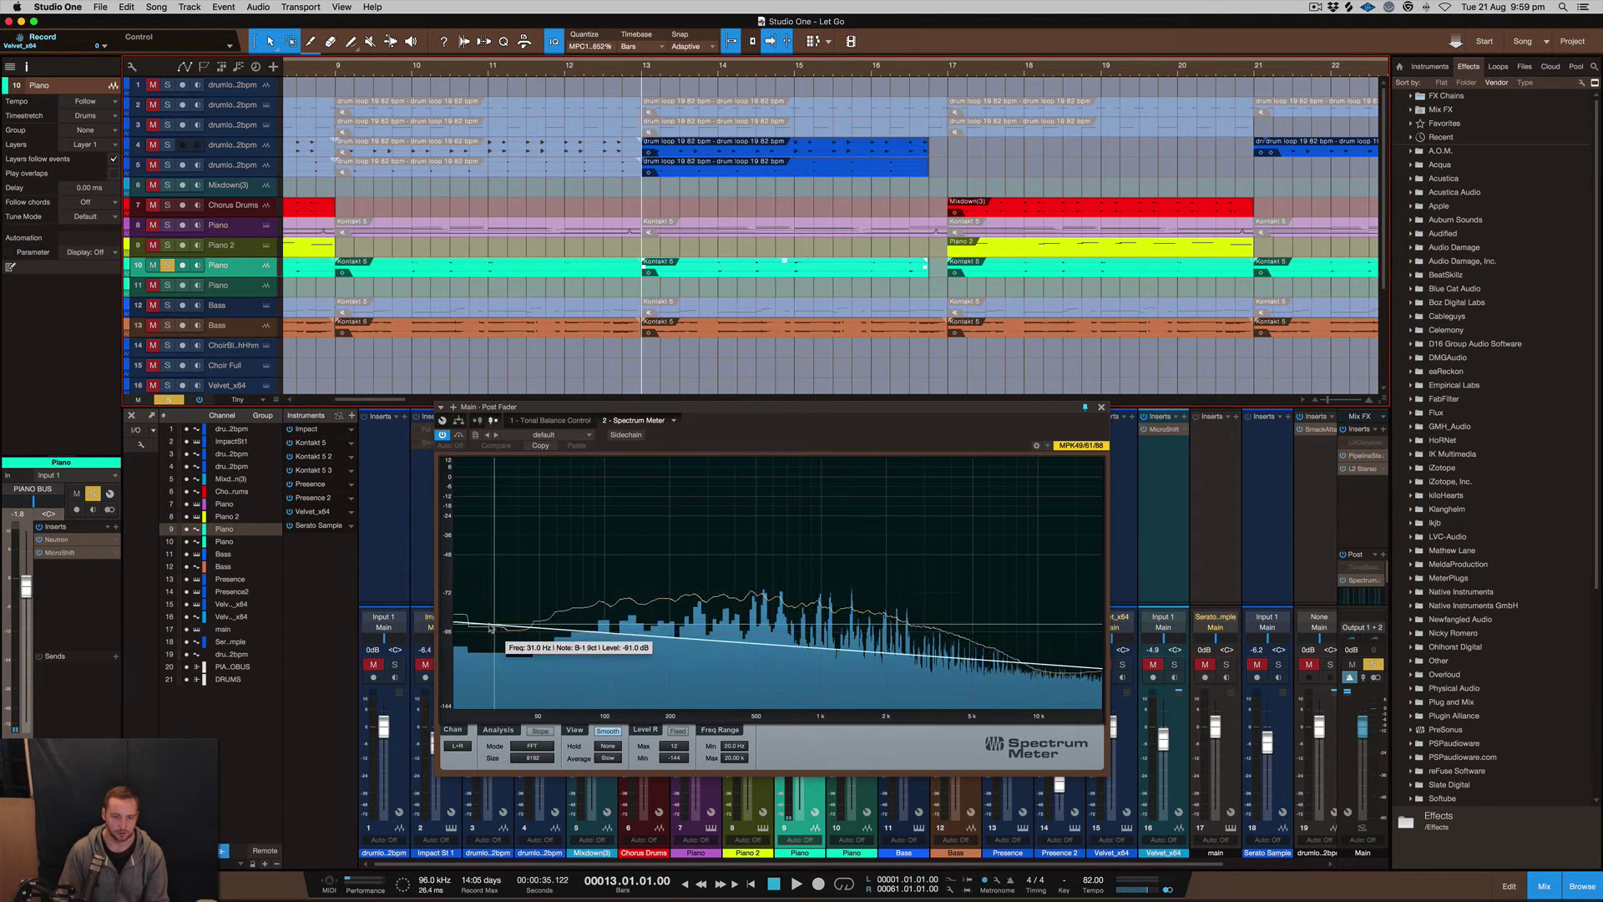
Solo track 5 together with the Piano on track 10 and play both from bar 13 to inspect their combined spectrum.
left_click(167, 165)
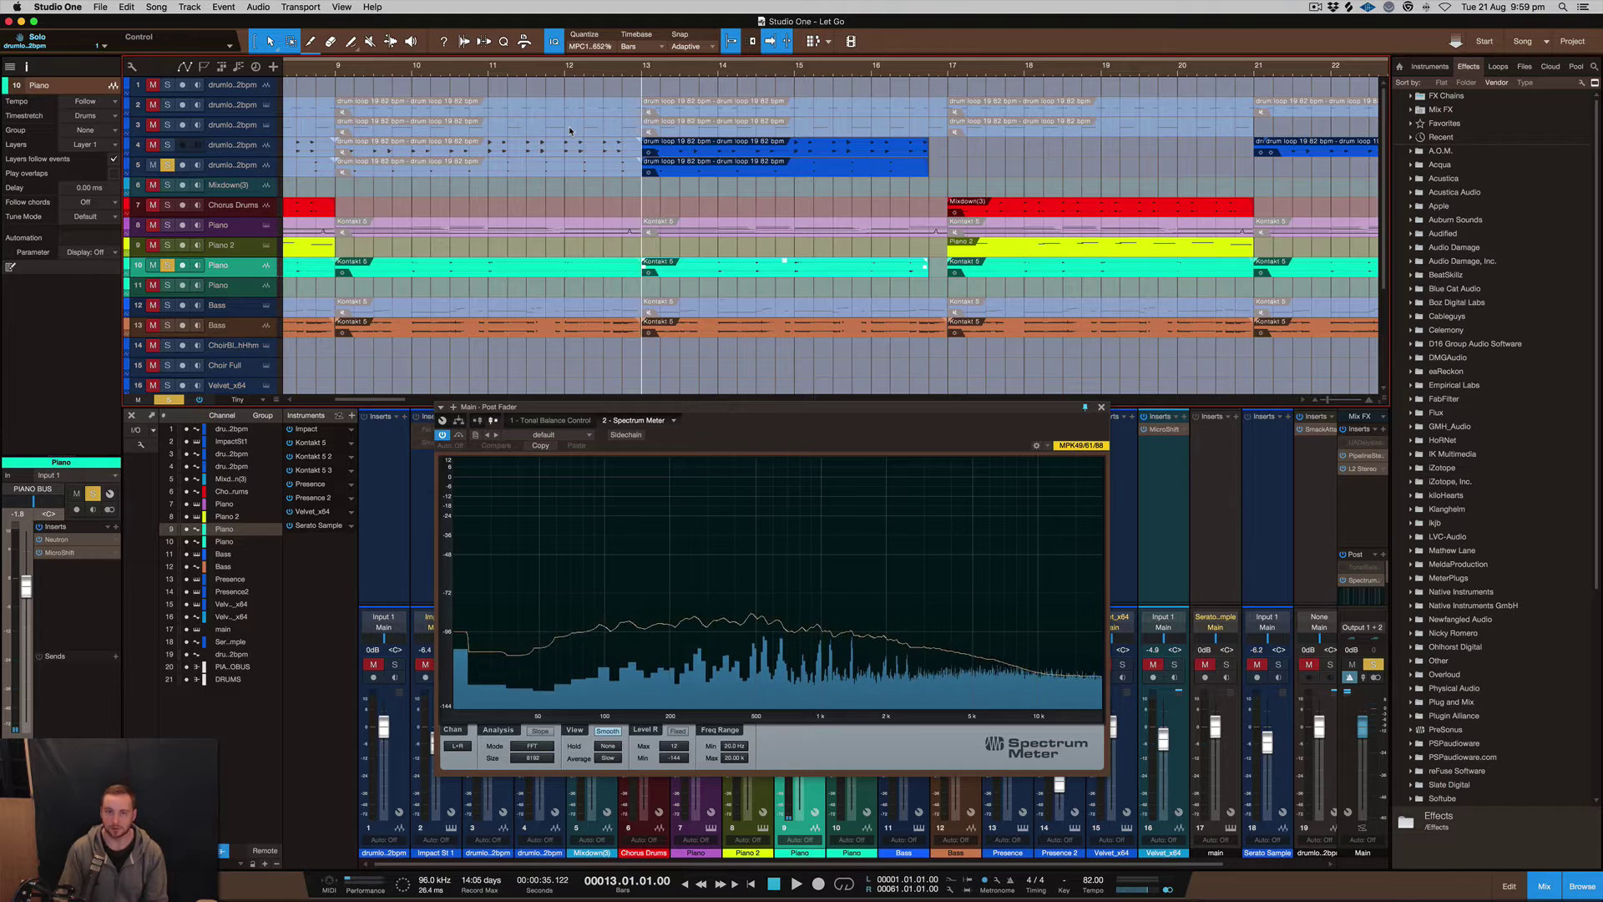
key("space")
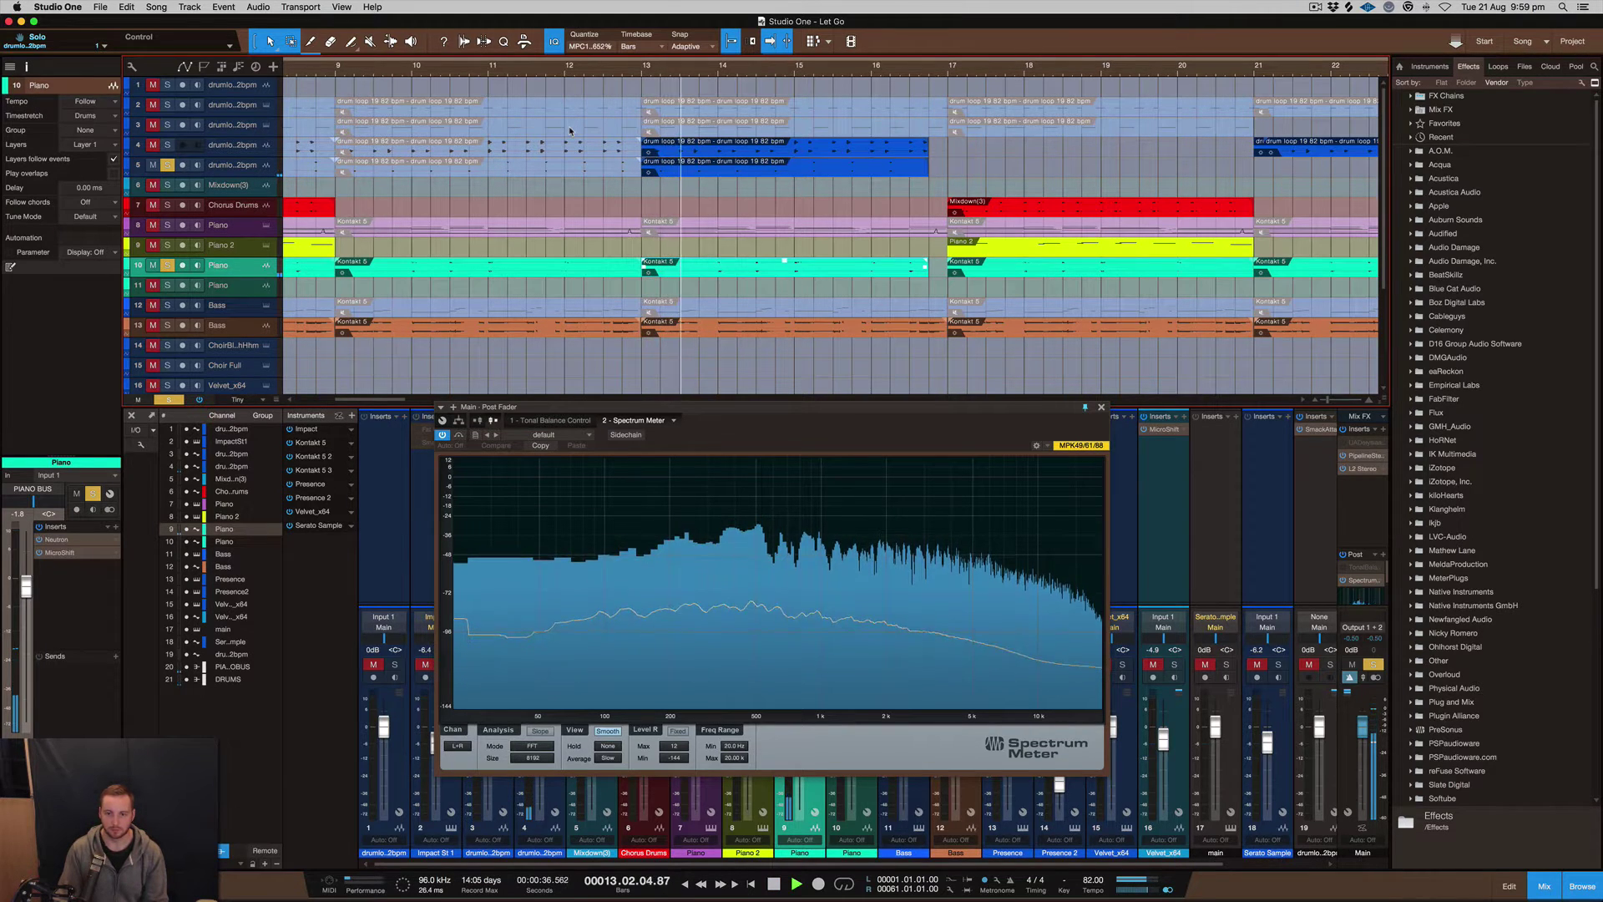
key("space")
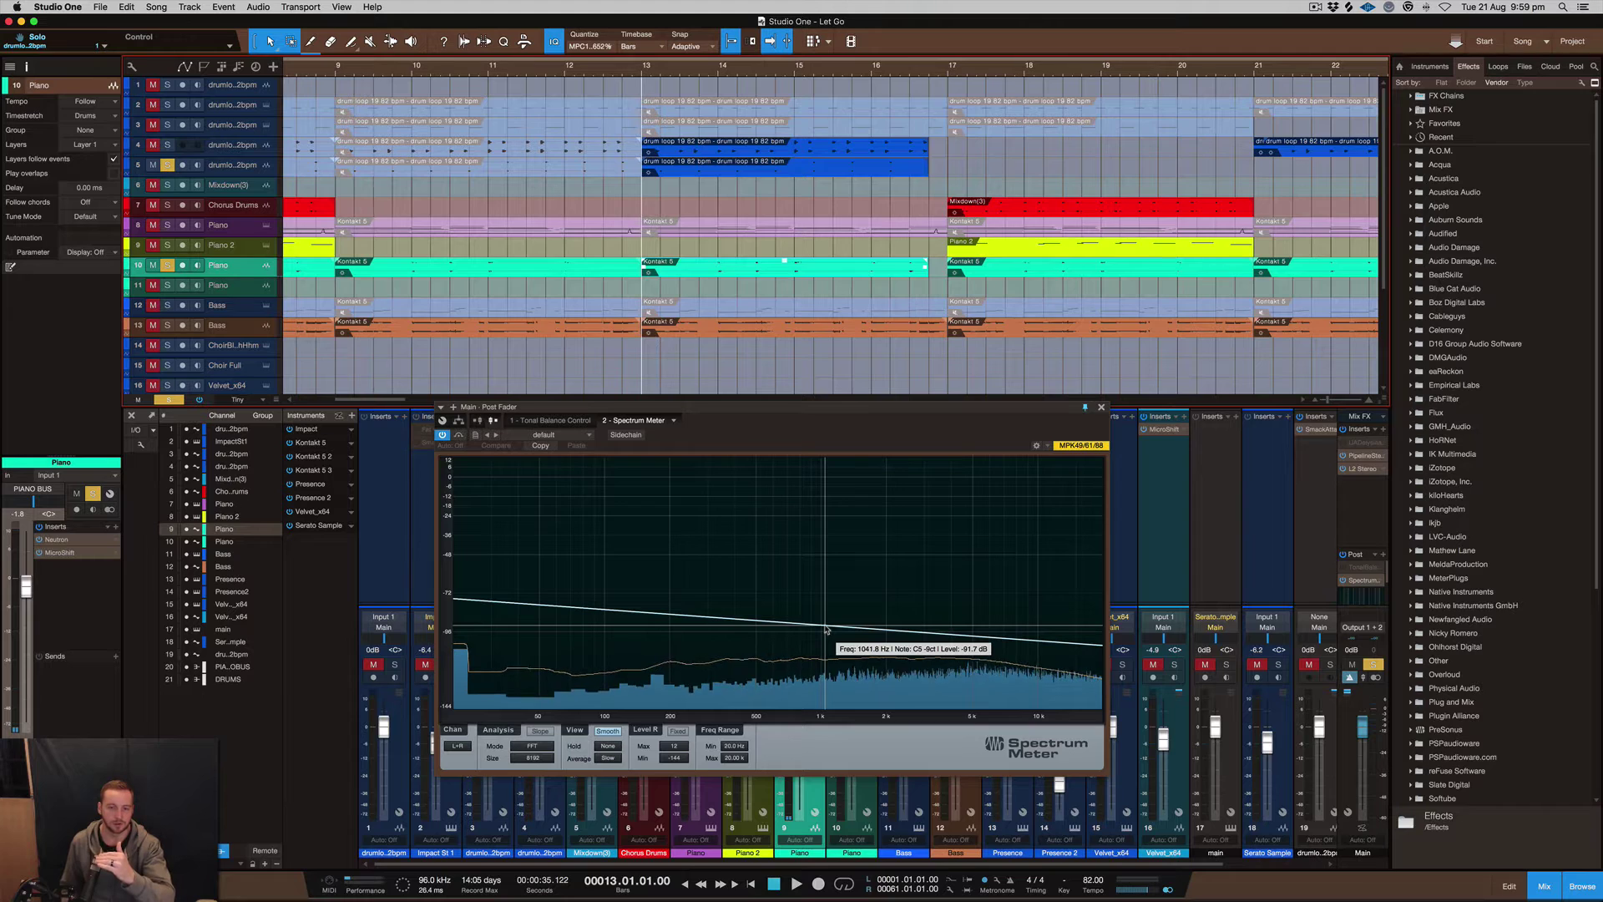
mouse_move(826, 630)
left_mouse_down()
mouse_move(835, 584)
mouse_move(898, 576)
mouse_move(927, 493)
mouse_move(875, 561)
mouse_move(974, 555)
mouse_move(888, 558)
mouse_move(919, 560)
left_mouse_up()
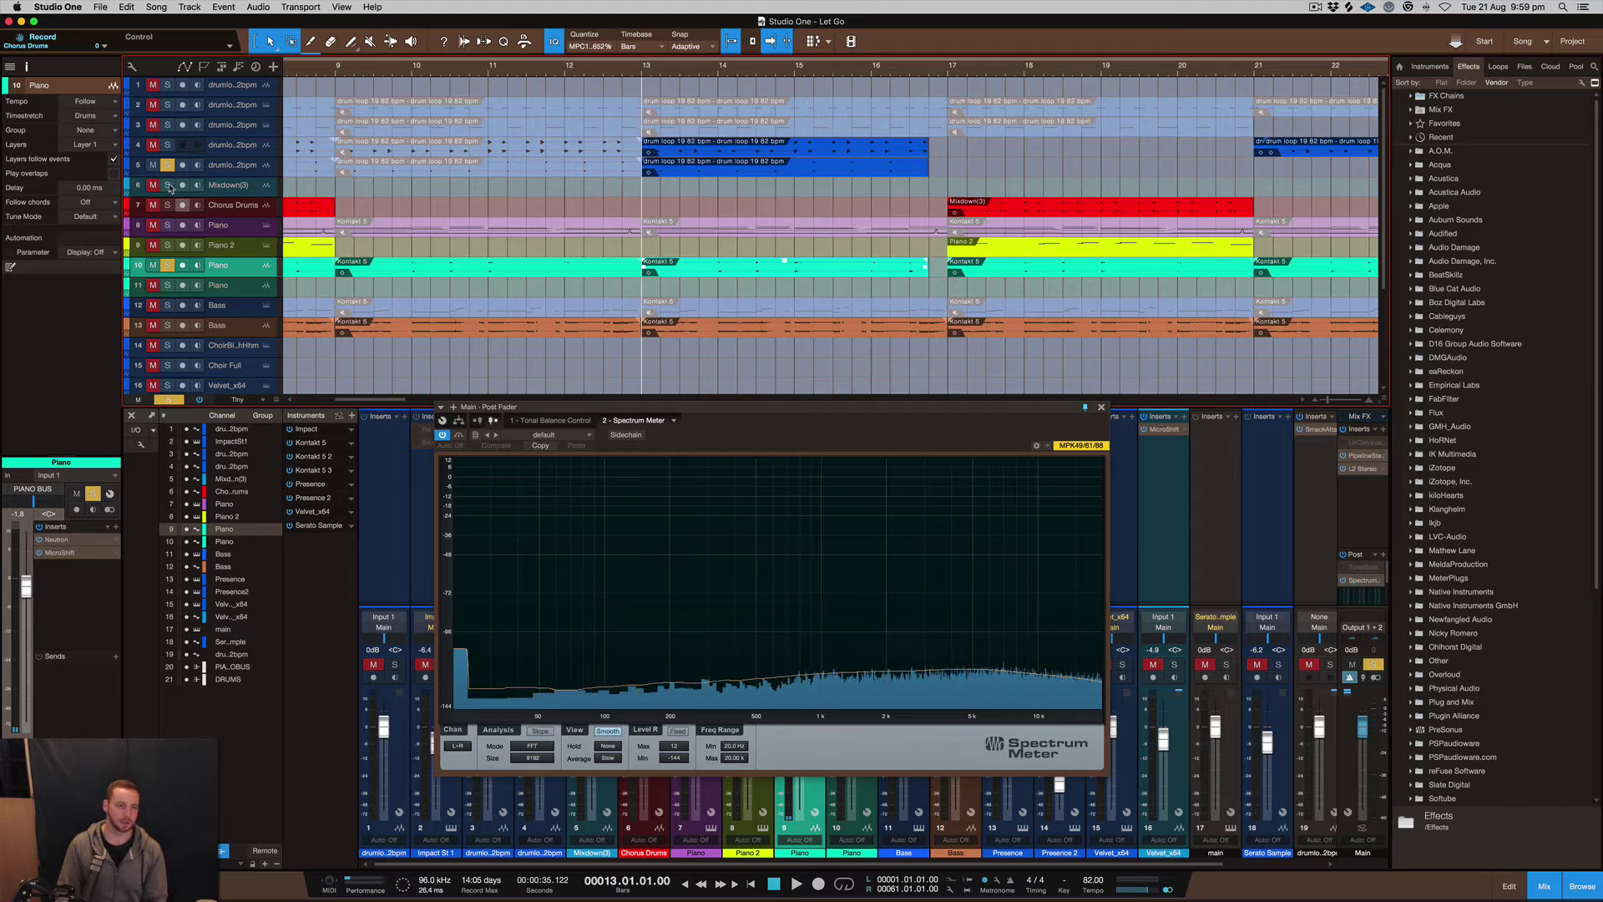
Solo only the drum loop on track 4 and play it from bar 13 to examine its low end in the Spectrum Meter.
left_click(167, 165)
left_click(167, 144)
left_click(168, 265)
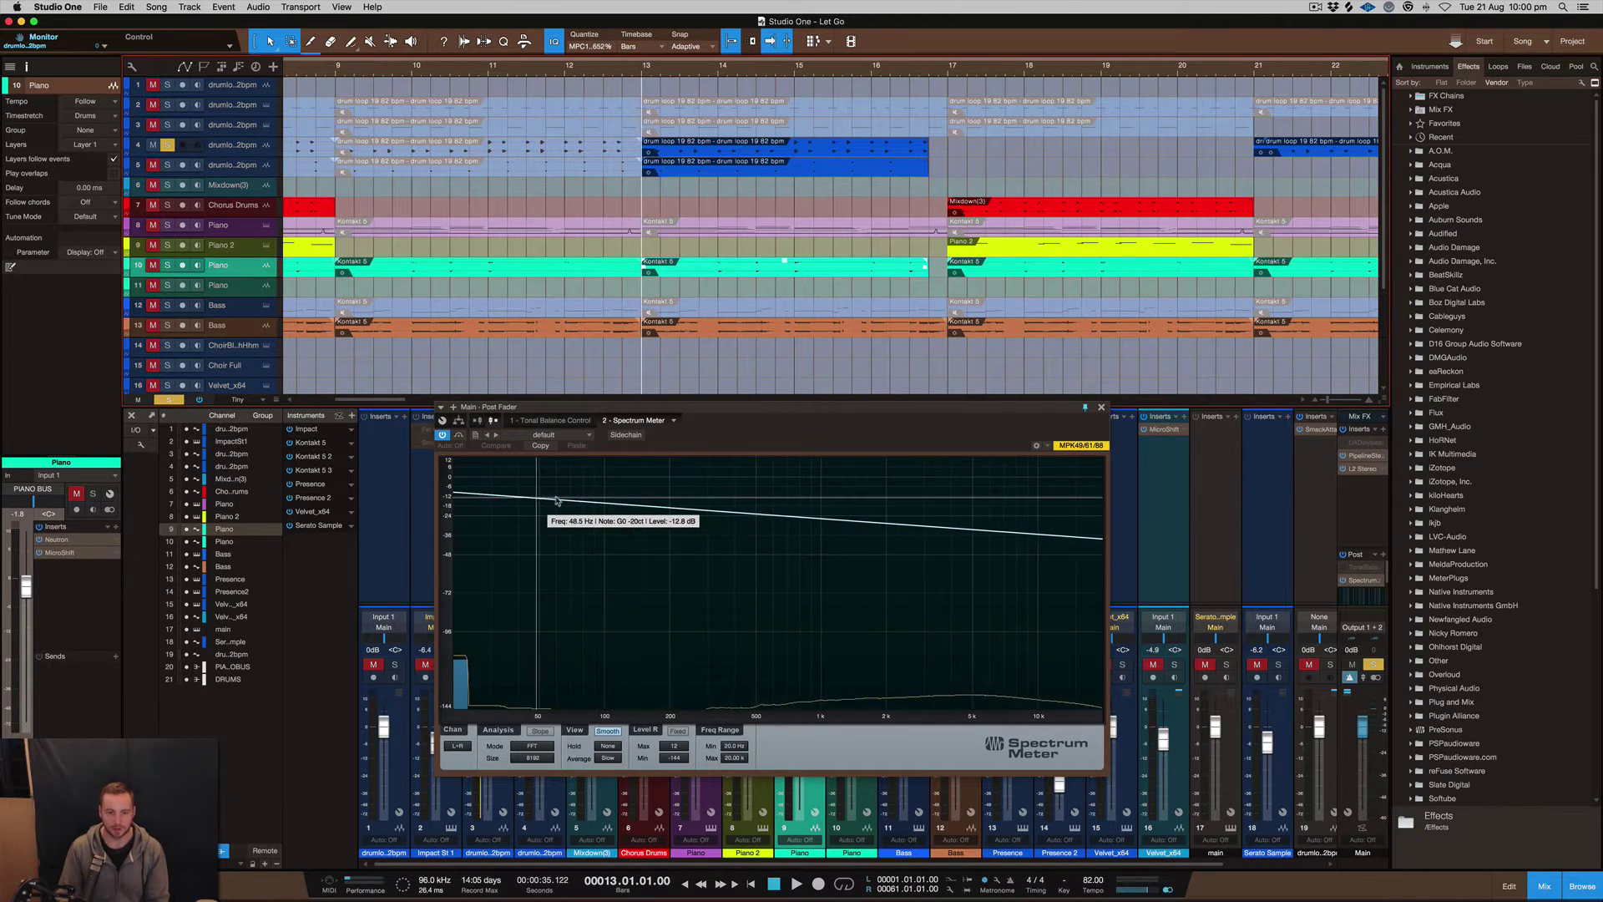
key("space")
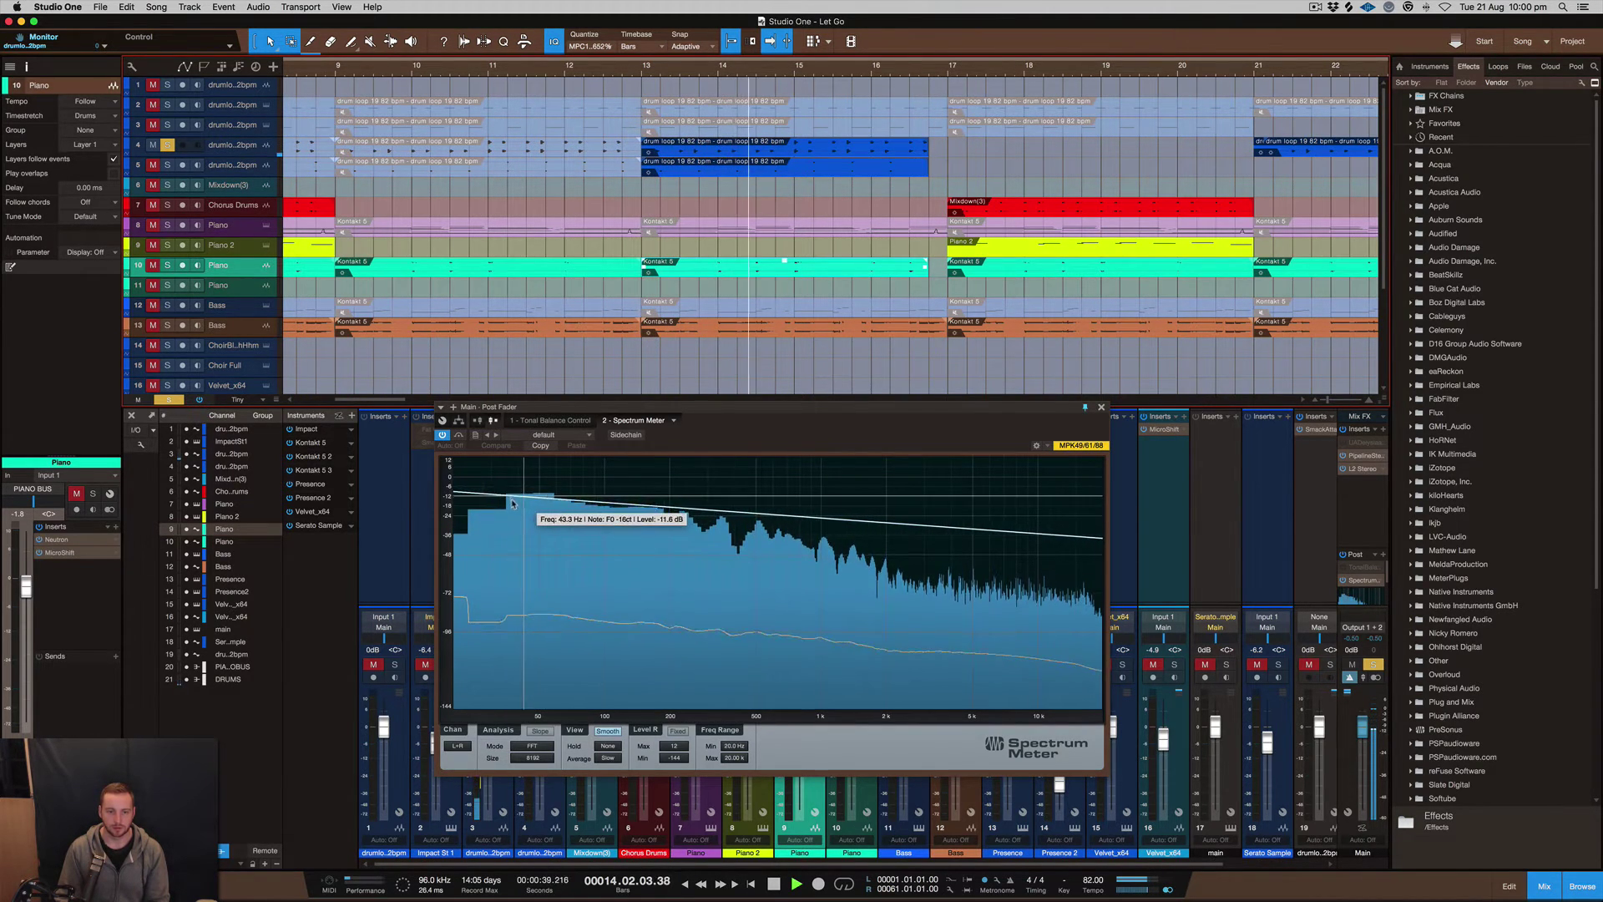
key("space")
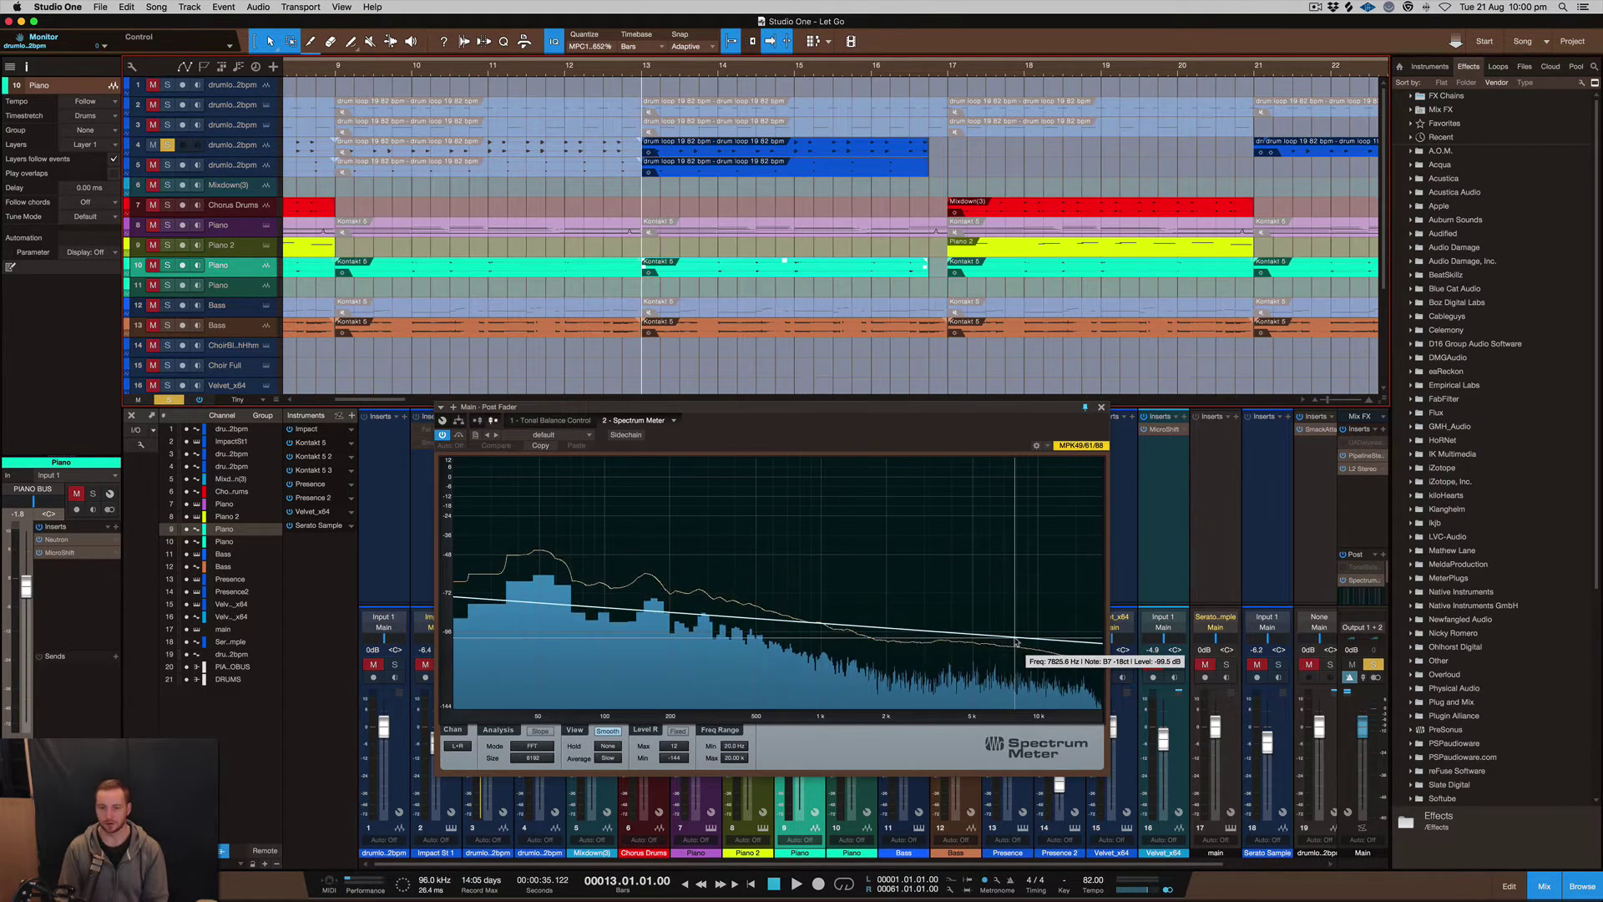
key("space")
key("space")
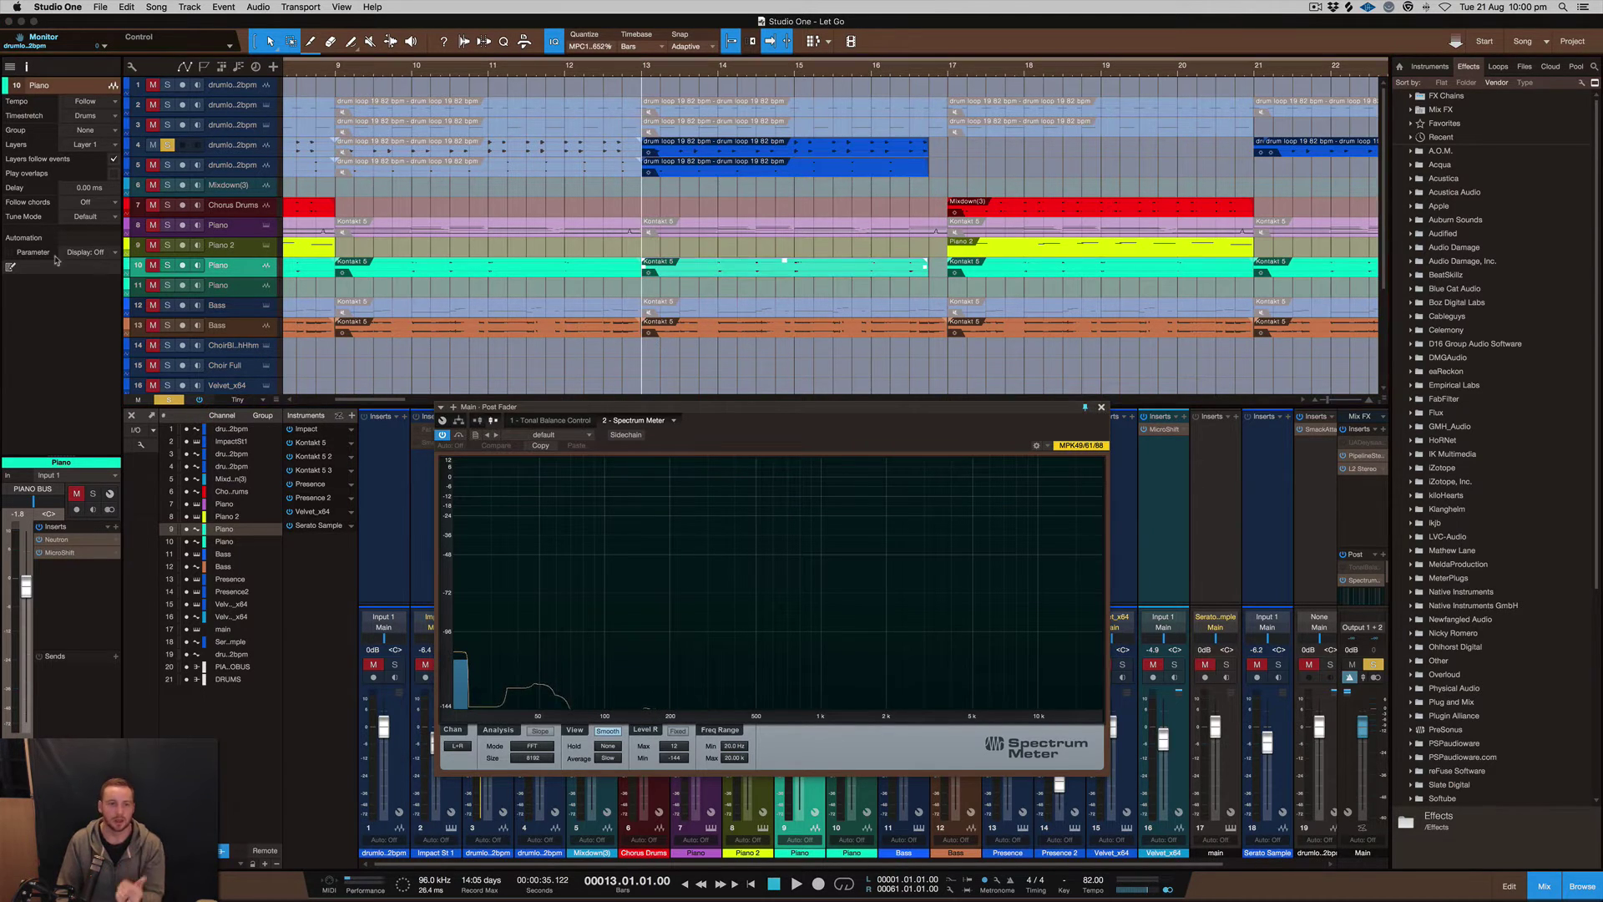
Close the Spectrum Meter and review the Neutron and MicroShift inserts on the Piano channel, closing their windows when done.
left_click(1100, 406)
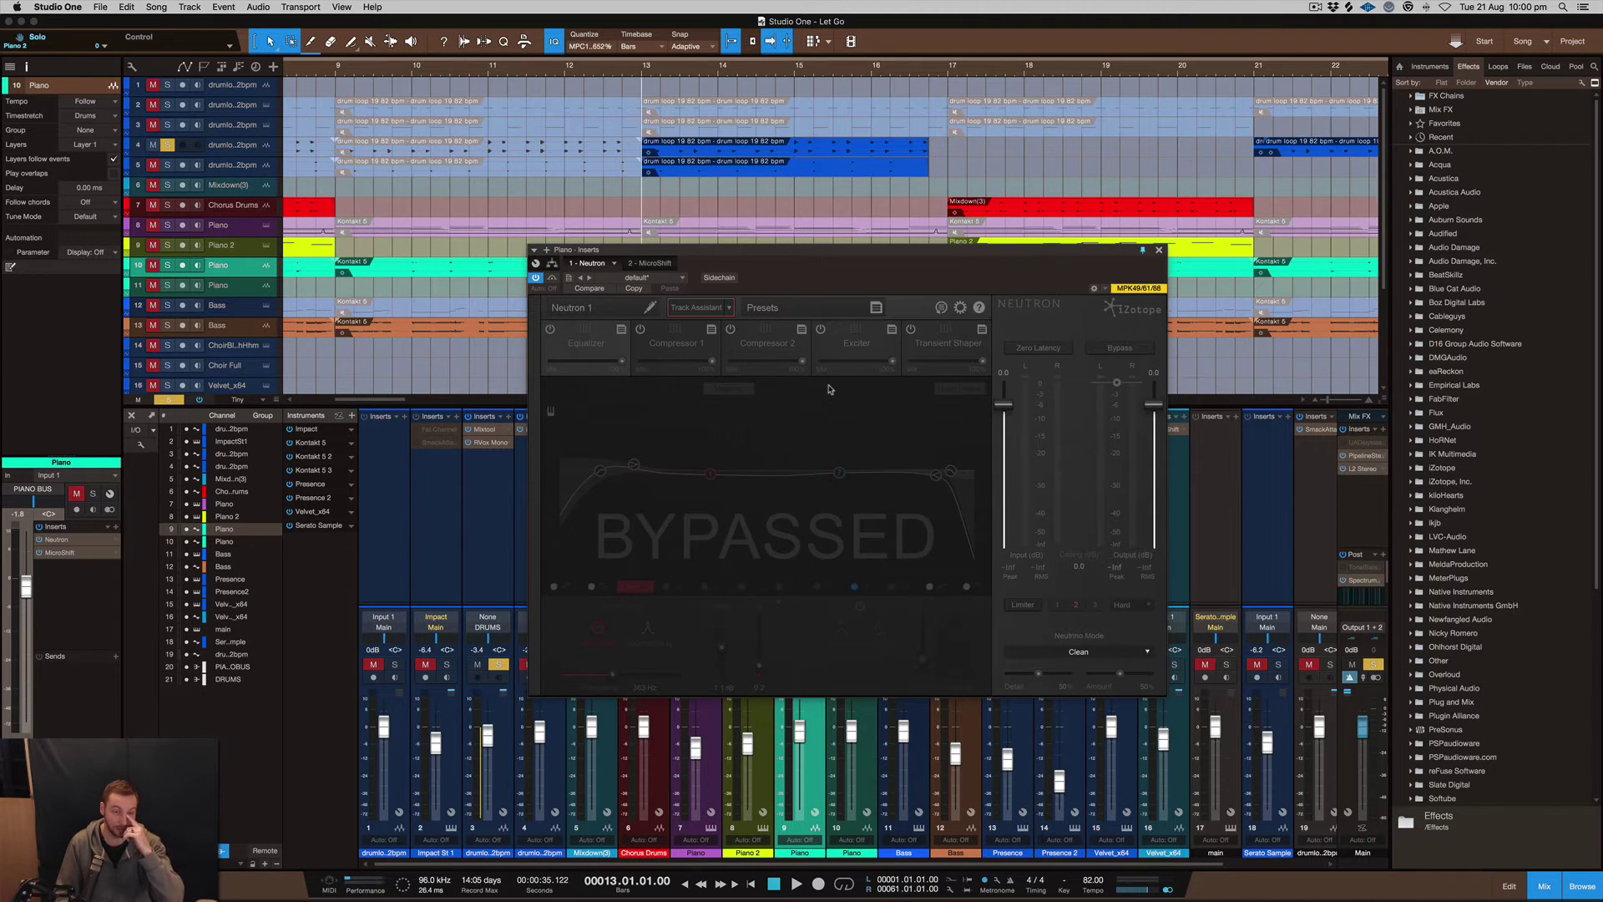
left_click(1158, 251)
left_click(60, 552)
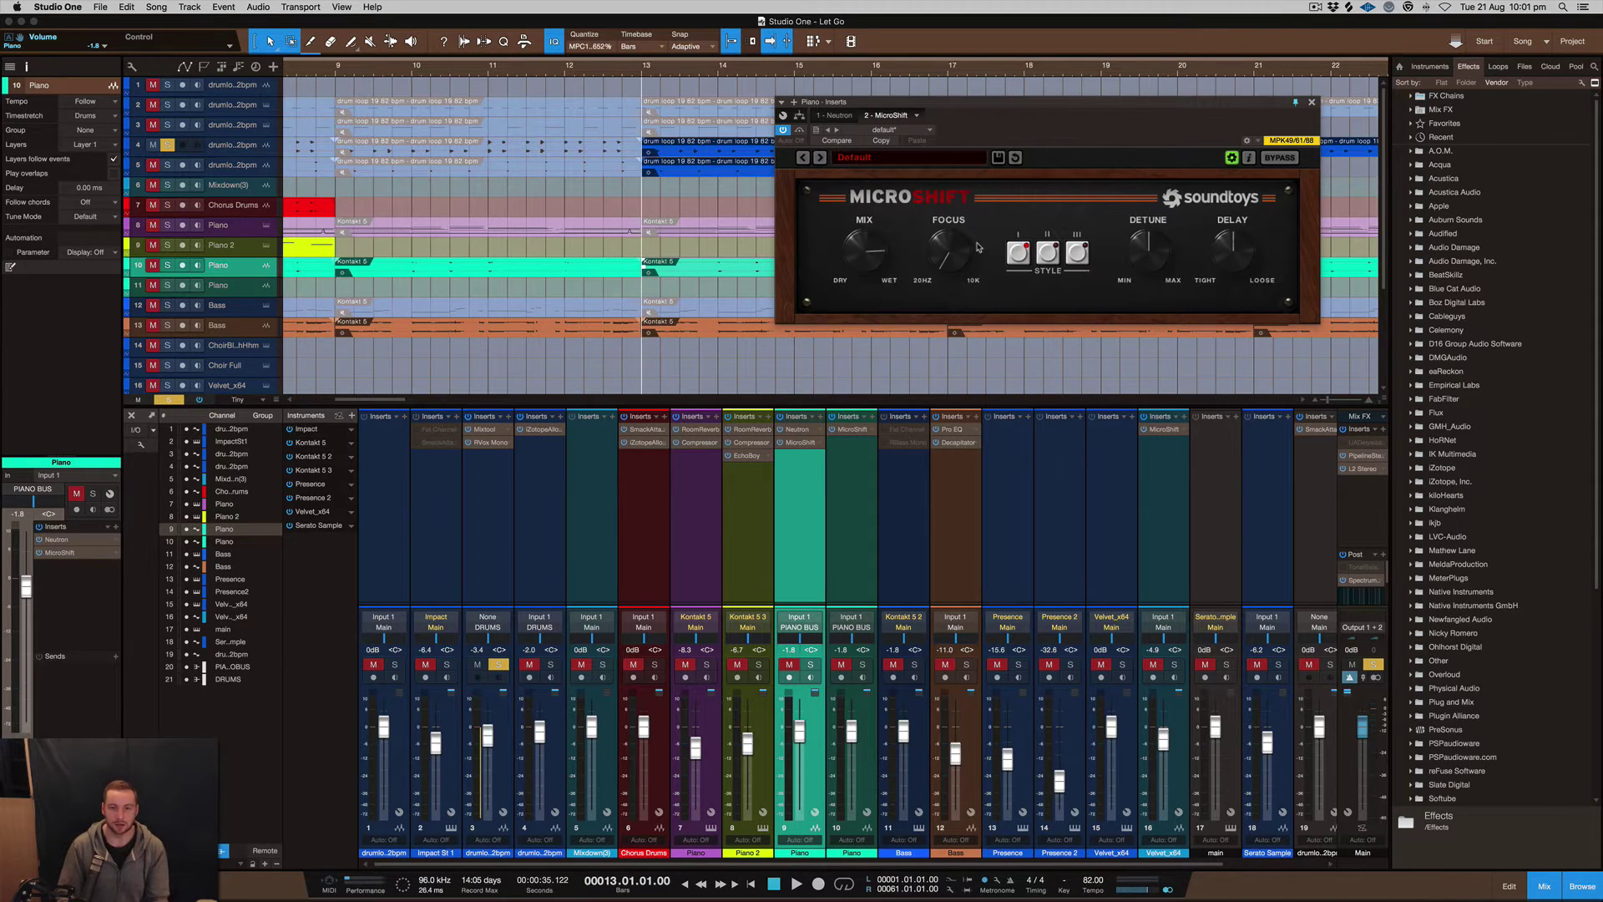
left_click(1312, 102)
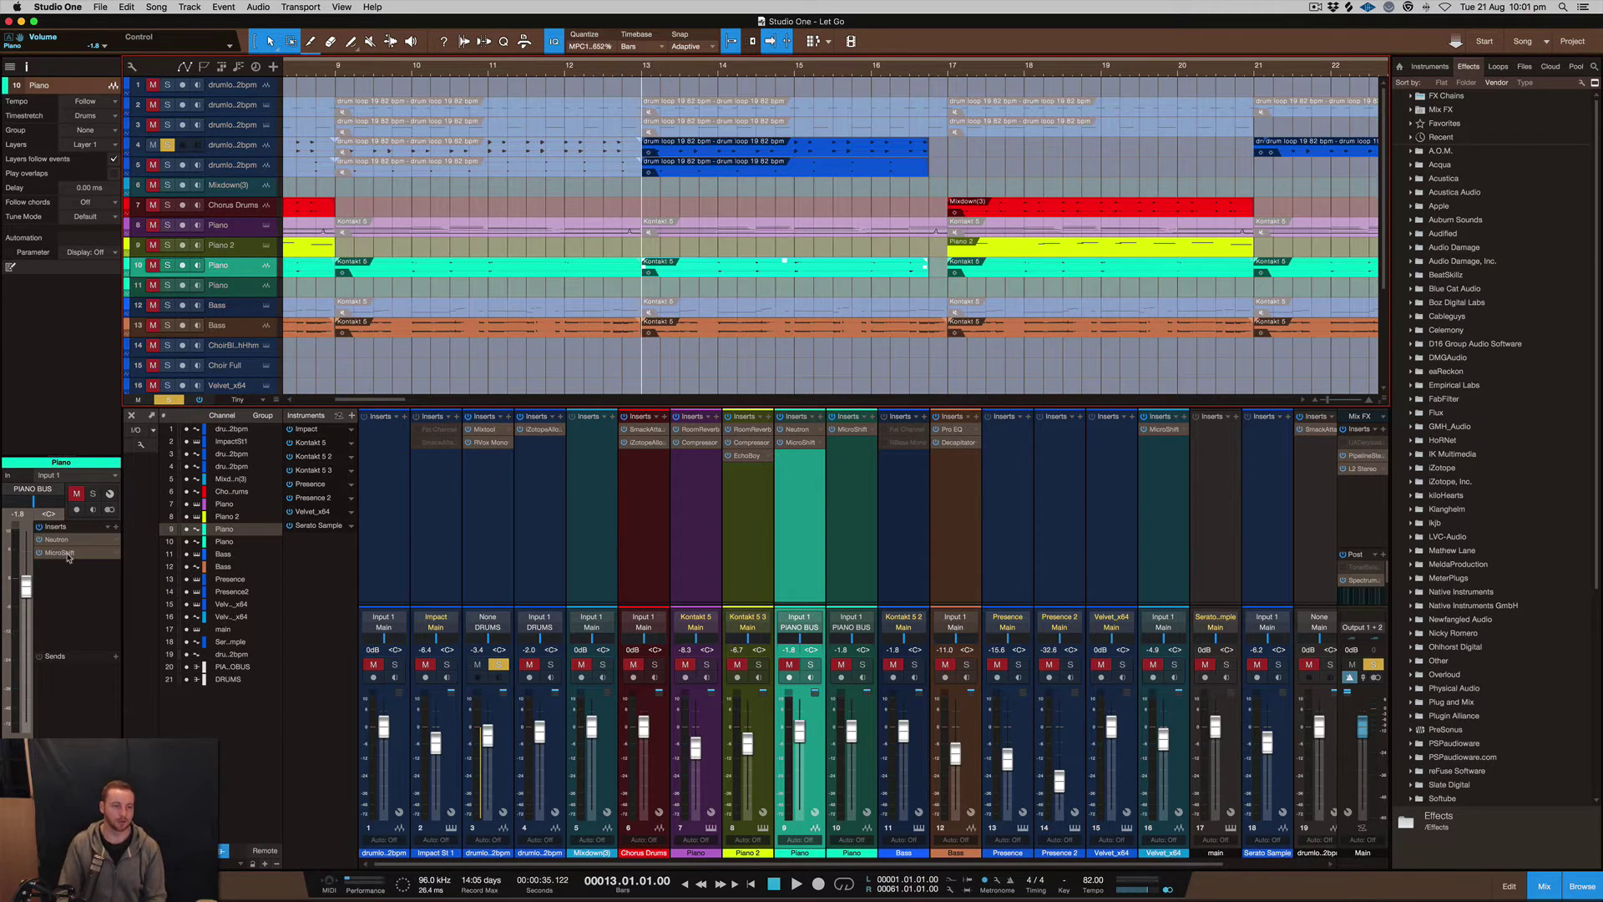
left_click(63, 553)
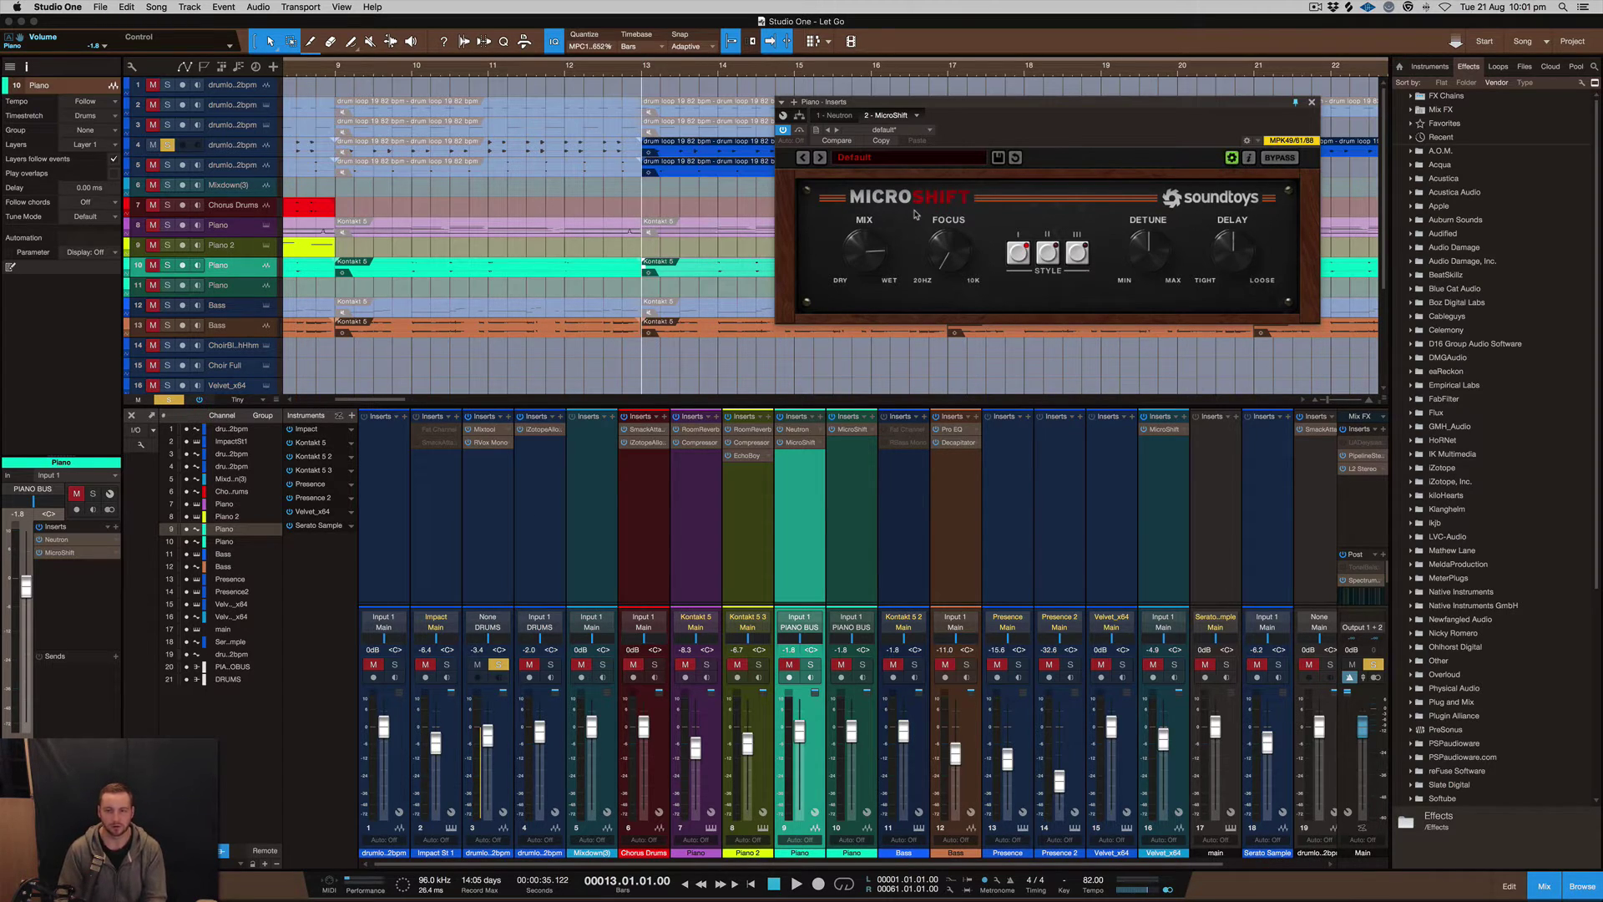
left_click_drag(1082, 107, 976, 142)
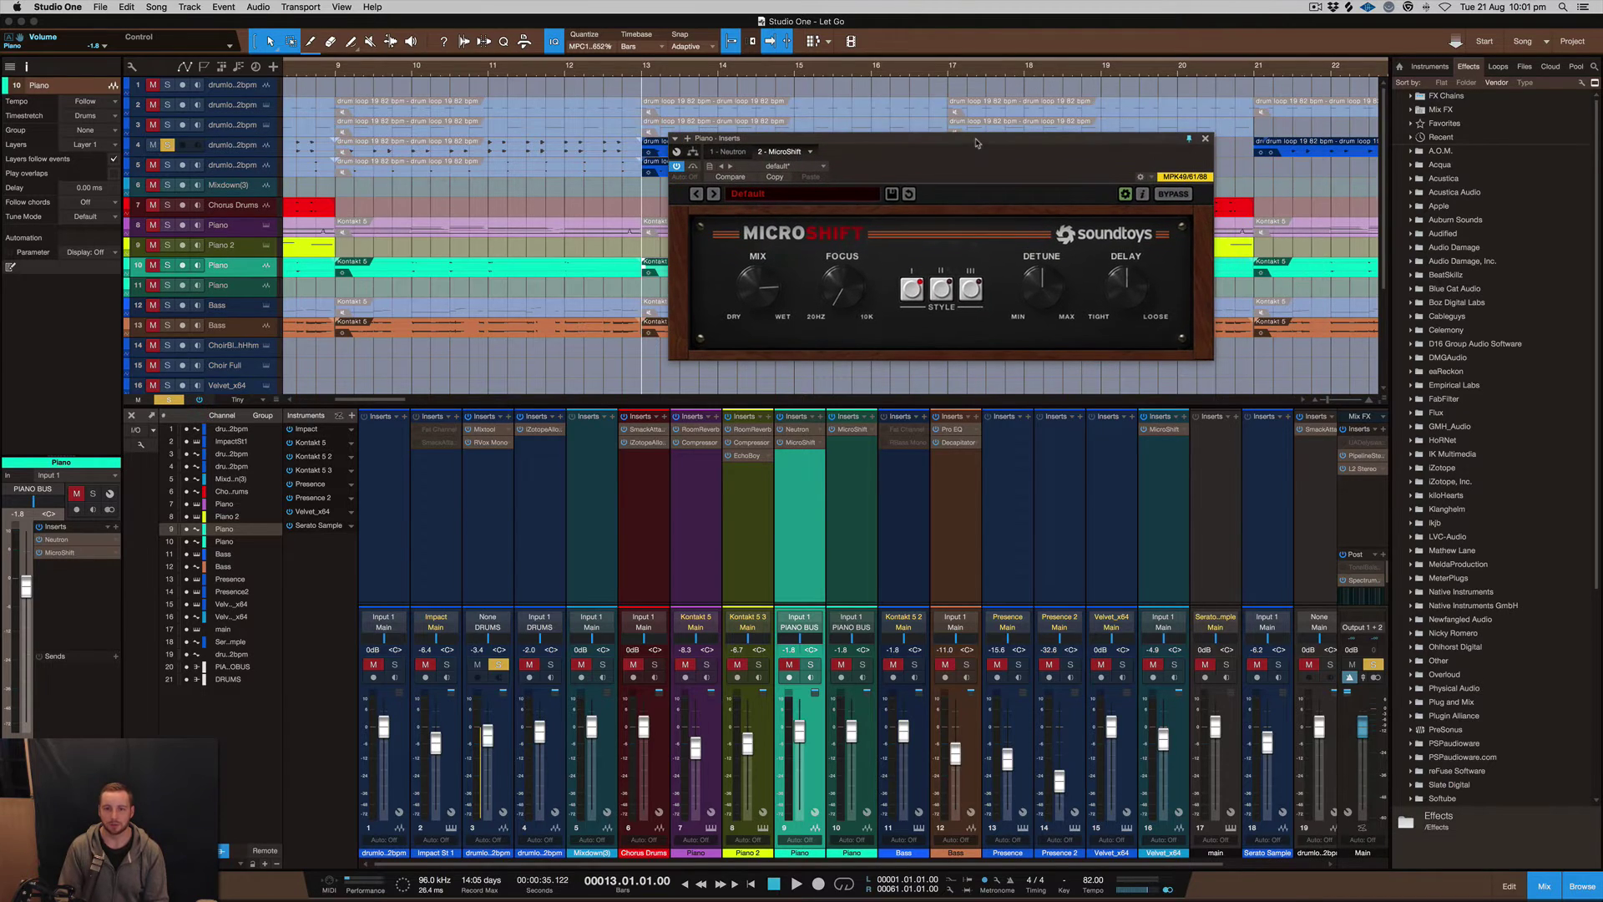
left_click(1205, 138)
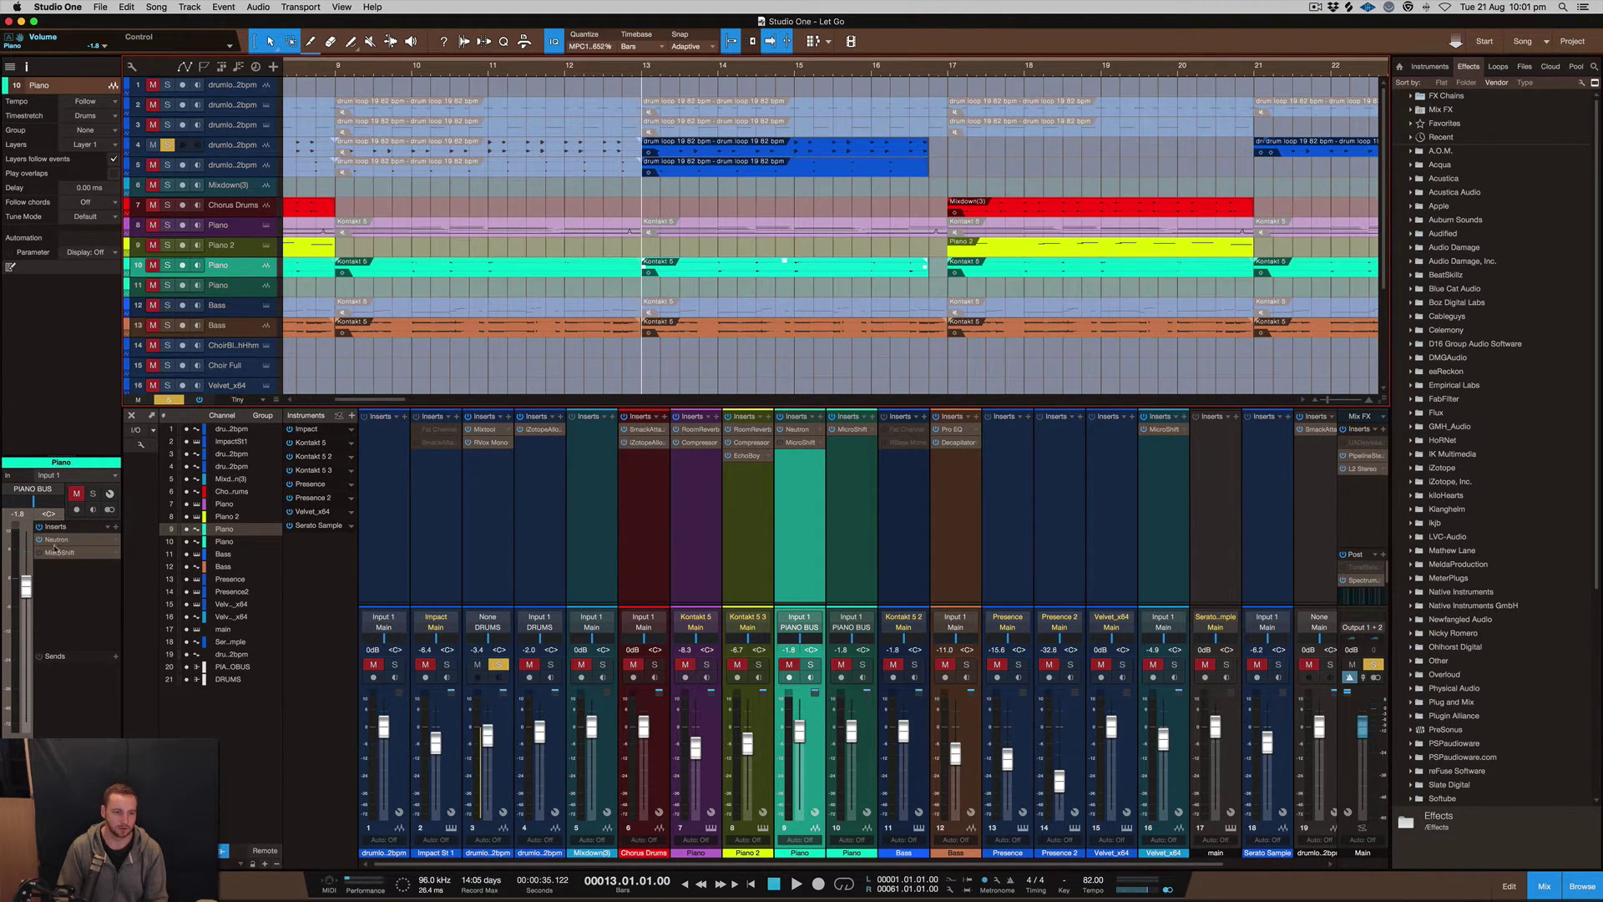
Add iZotope's Ozone Imager at the end of the Main channel's insert chain.
scroll(1528, 568, "down", 5)
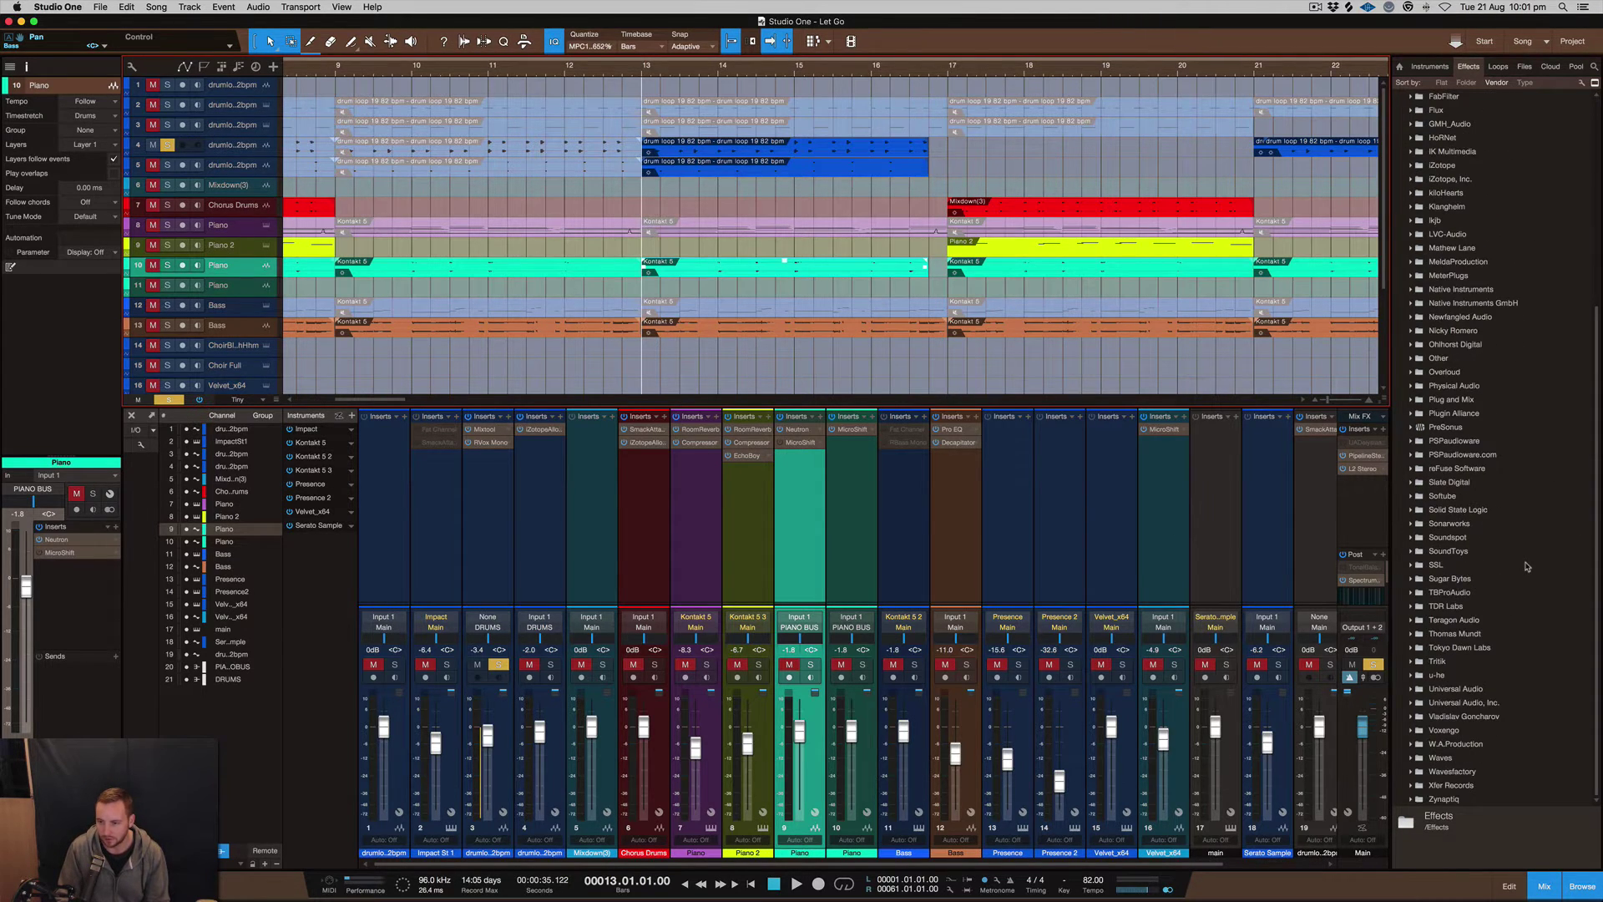
left_click(1411, 165)
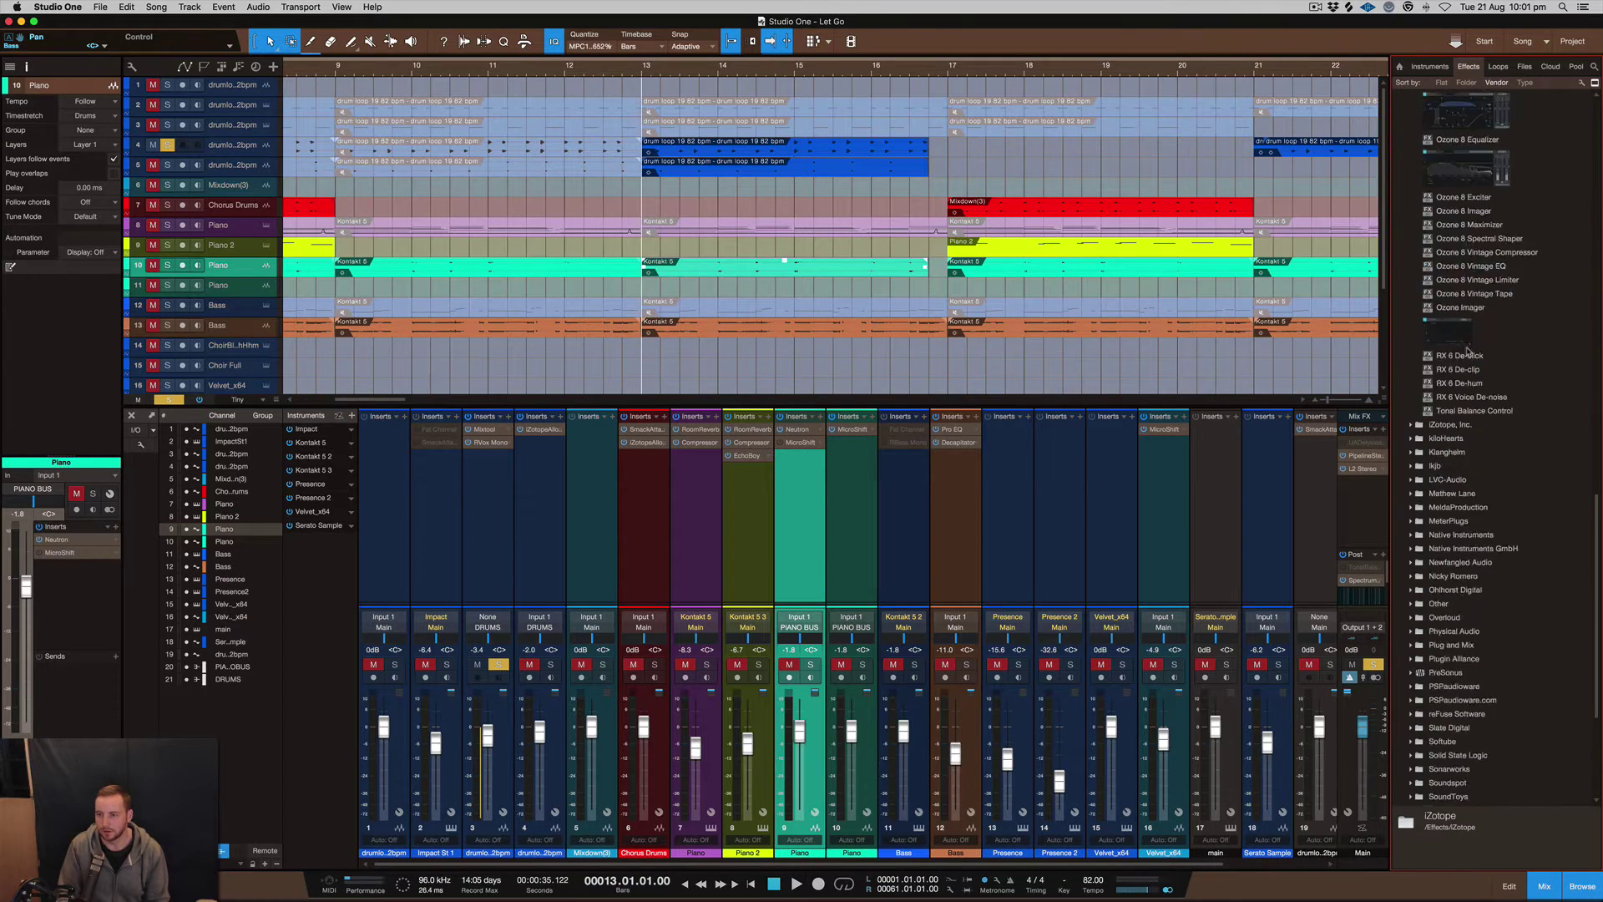
left_click_drag(1467, 350, 1365, 543)
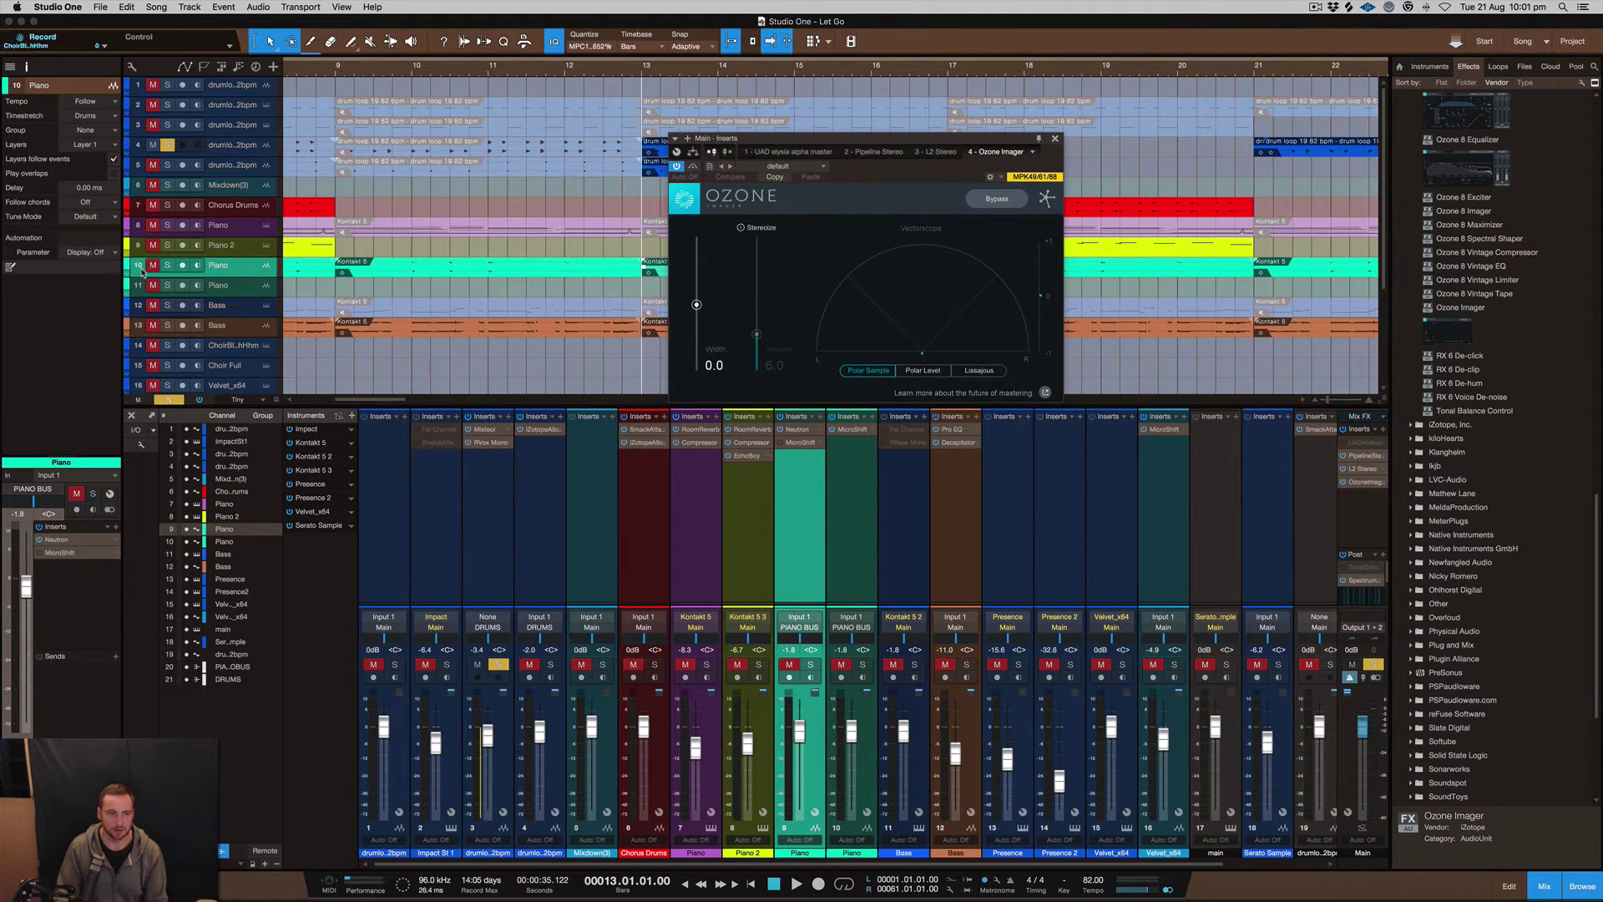
Solo the Piano on track 10 and compare its stereo width in Ozone Imager's vectorscope with MicroShift off and on.
left_click(168, 265)
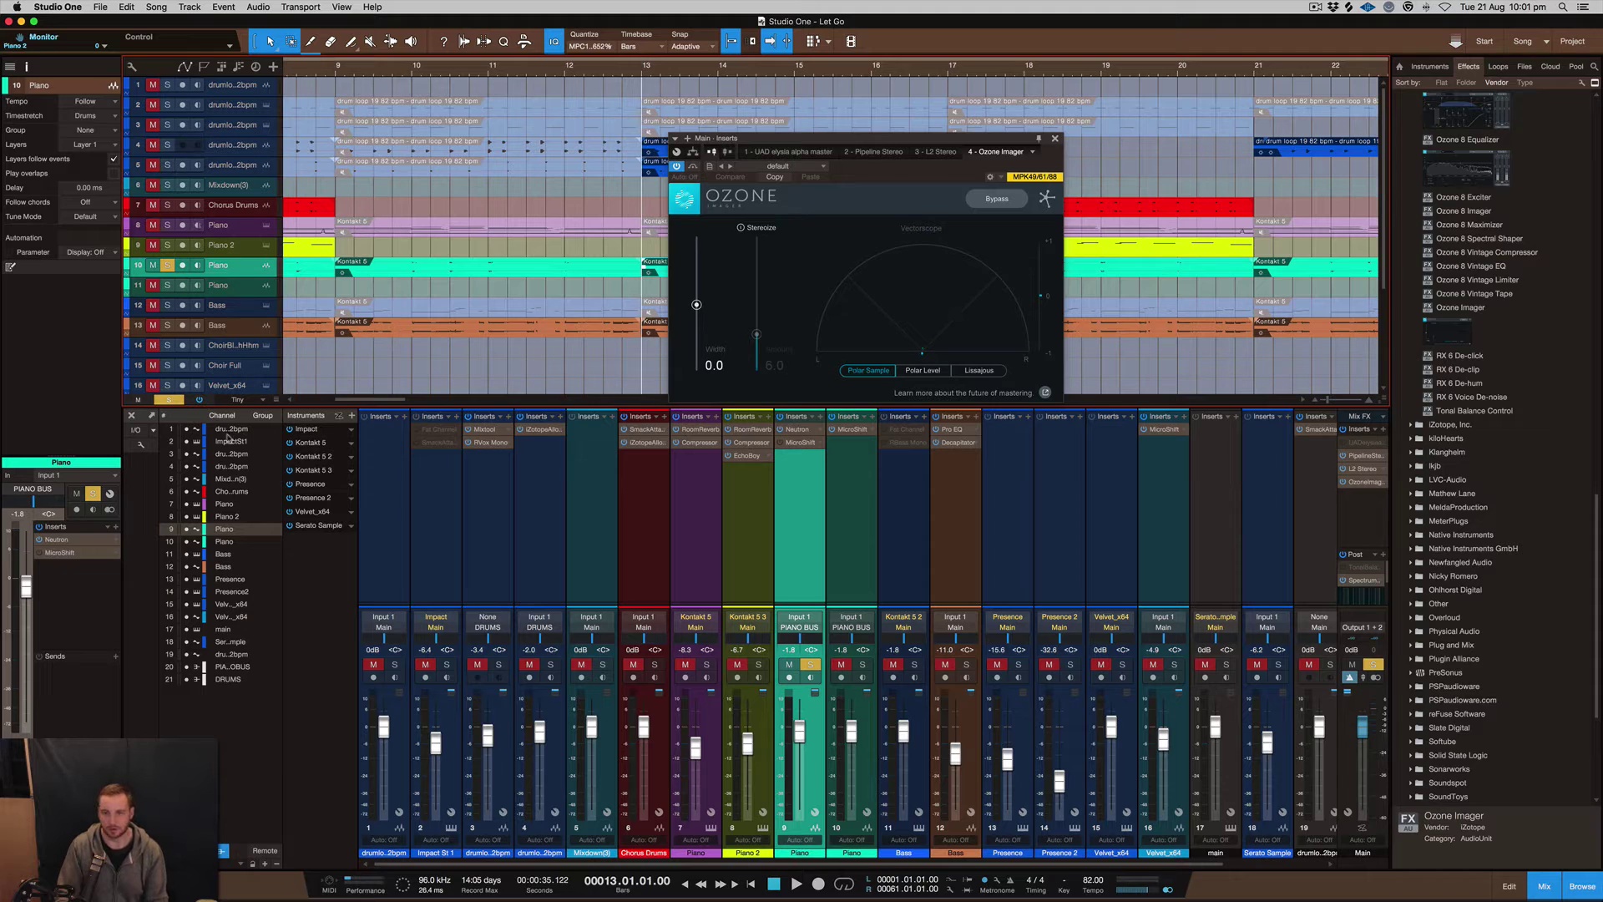
key("space")
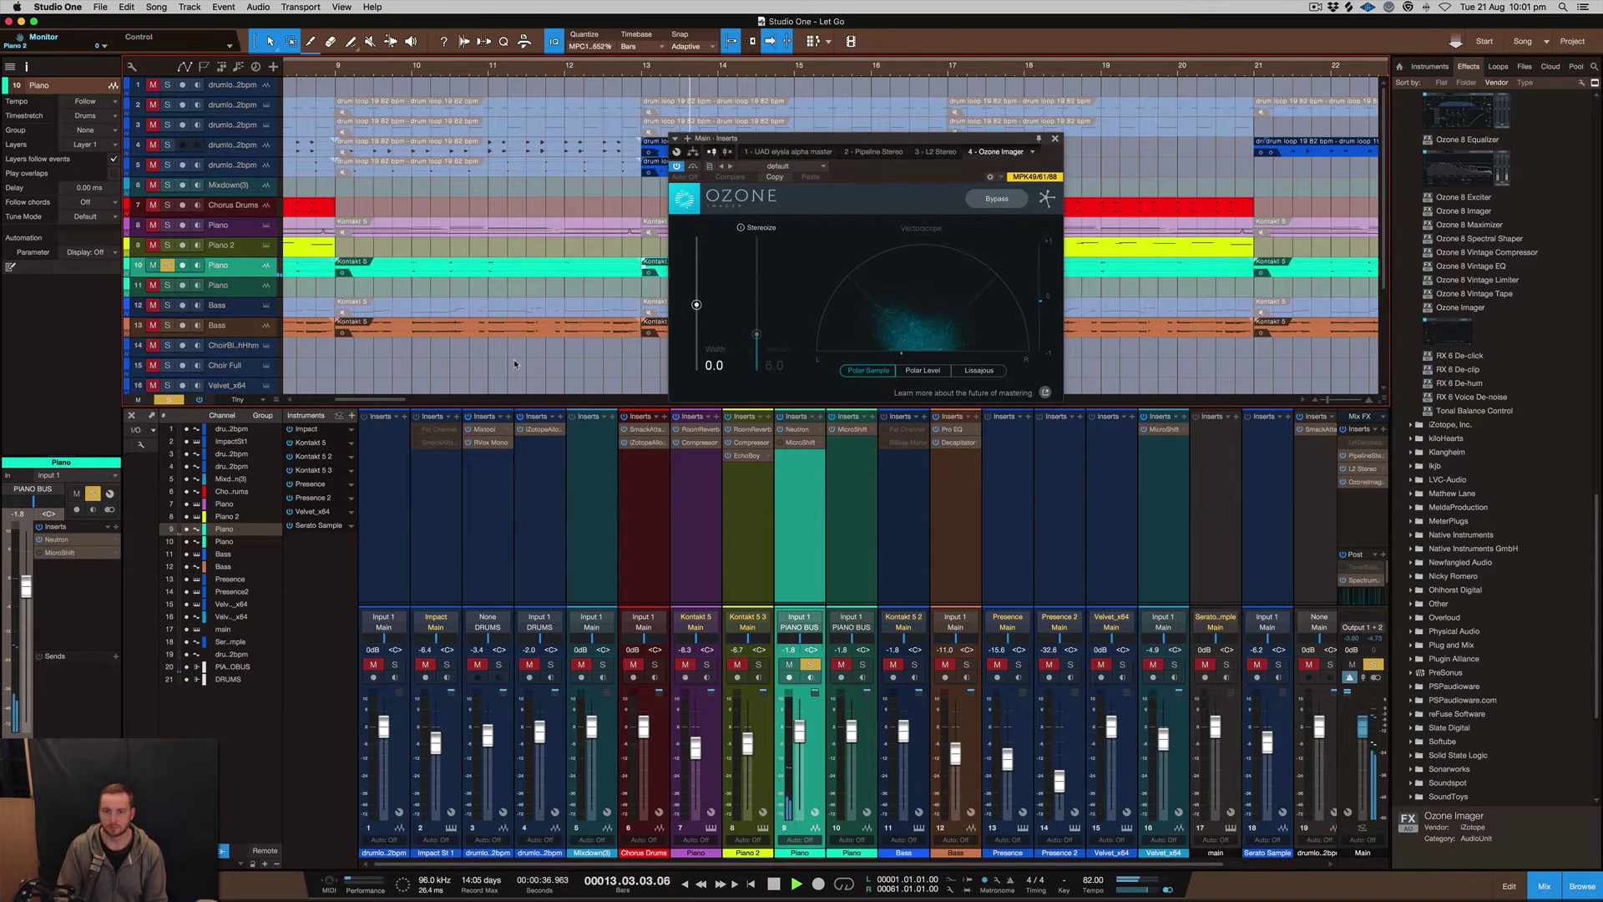
key("space")
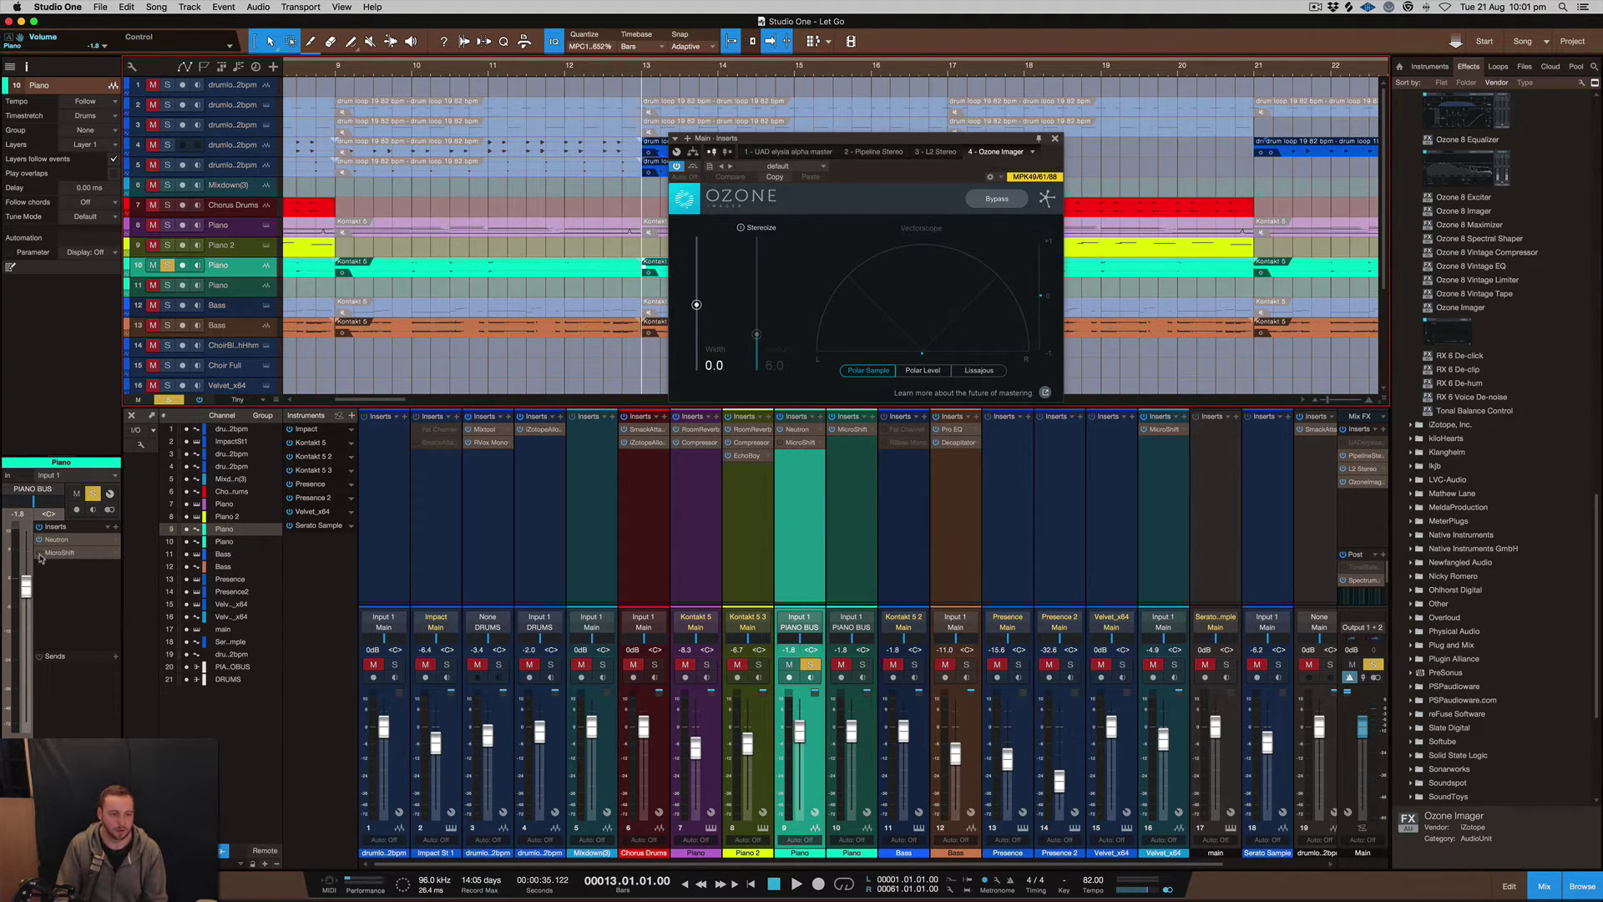
key("space")
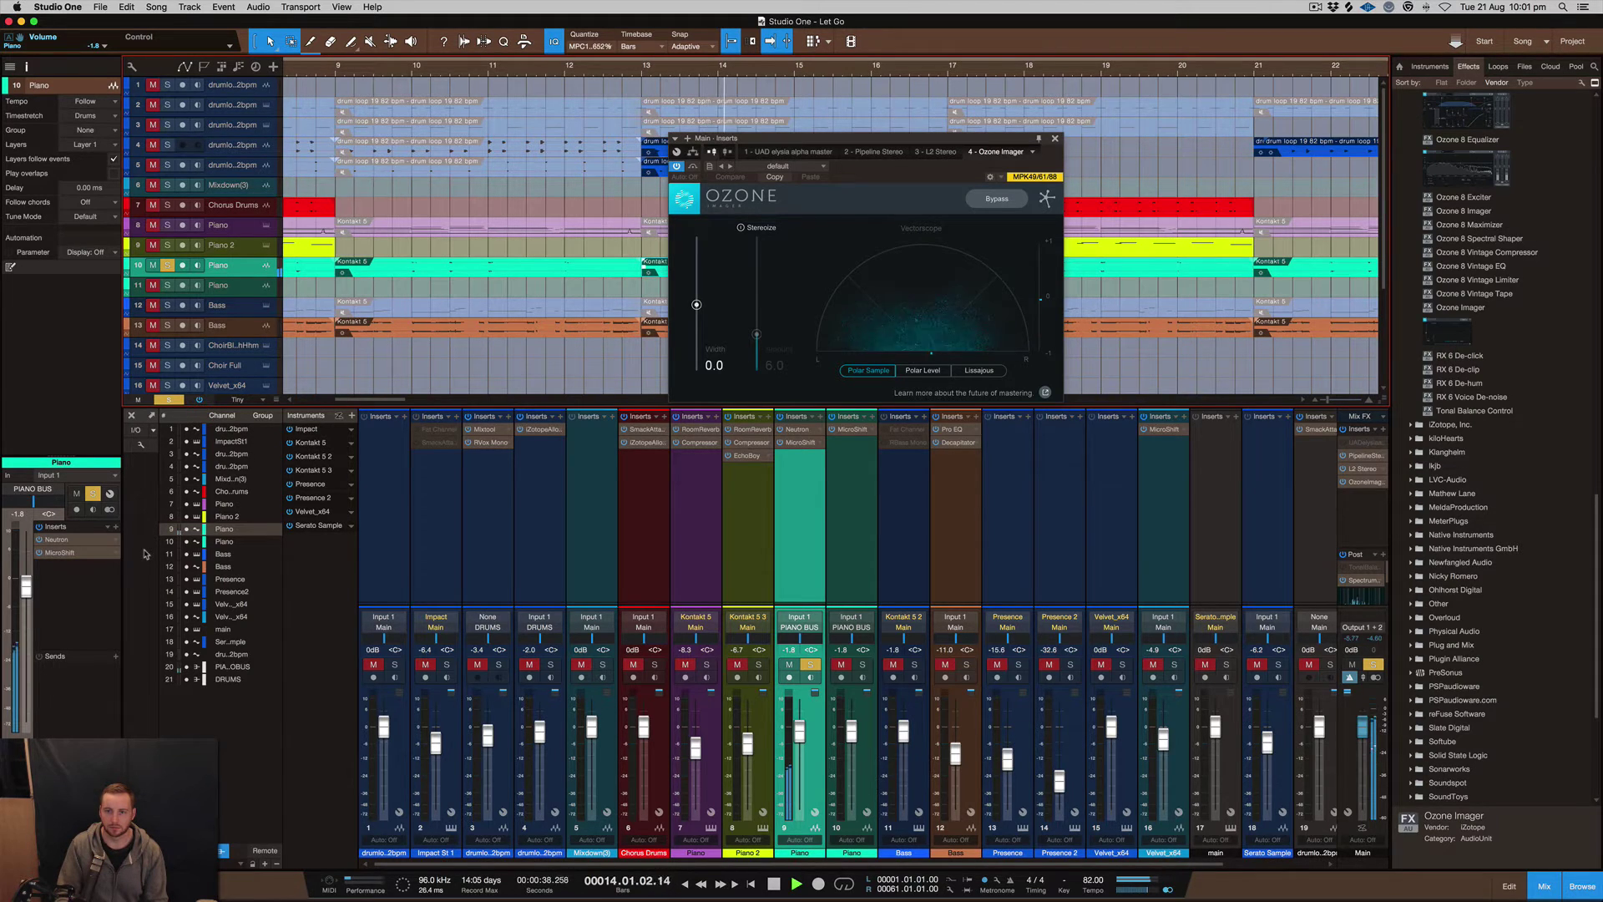
key("space")
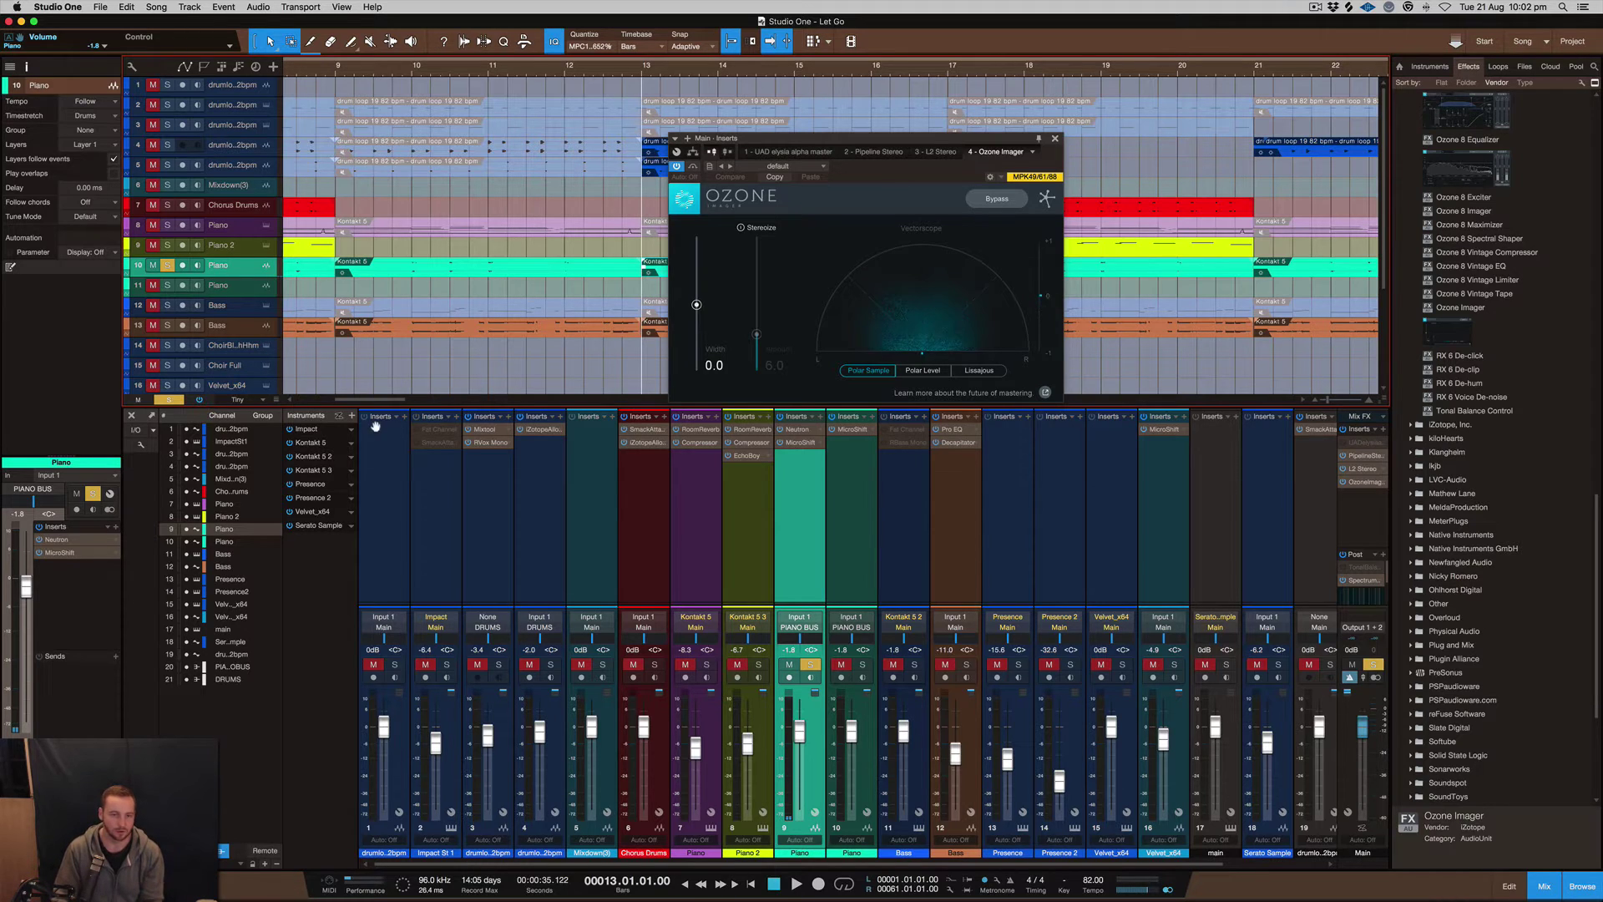
Unsolo the Piano and play the mix from bar 13 to examine its stereo image in Ozone Imager, closing the plug-in when done.
left_click(167, 265)
key("space")
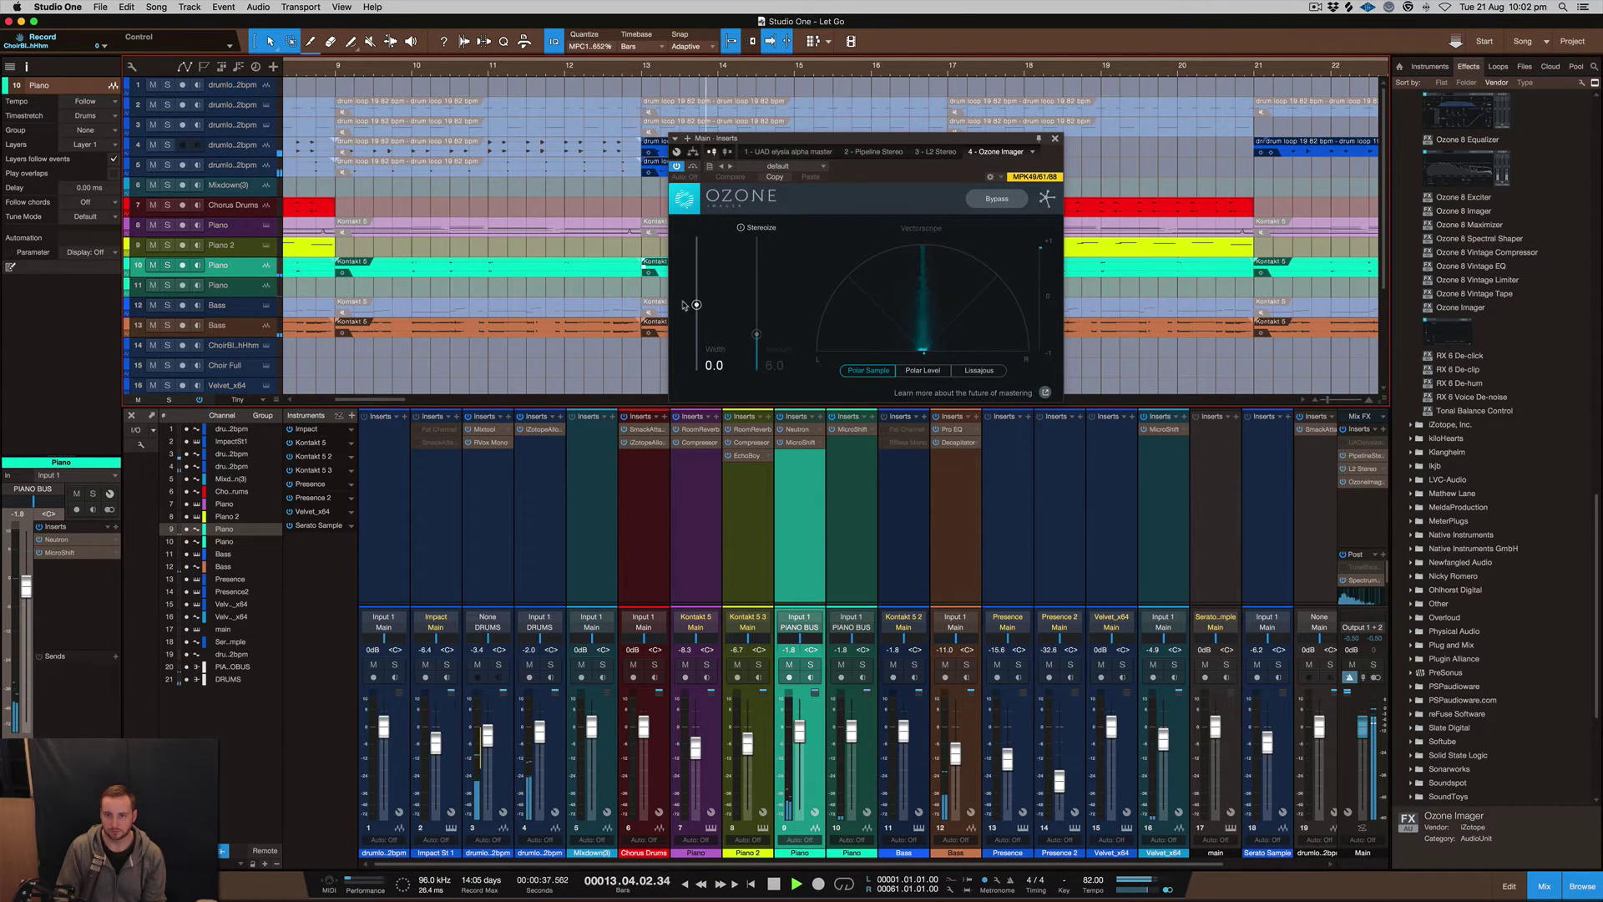
key("space")
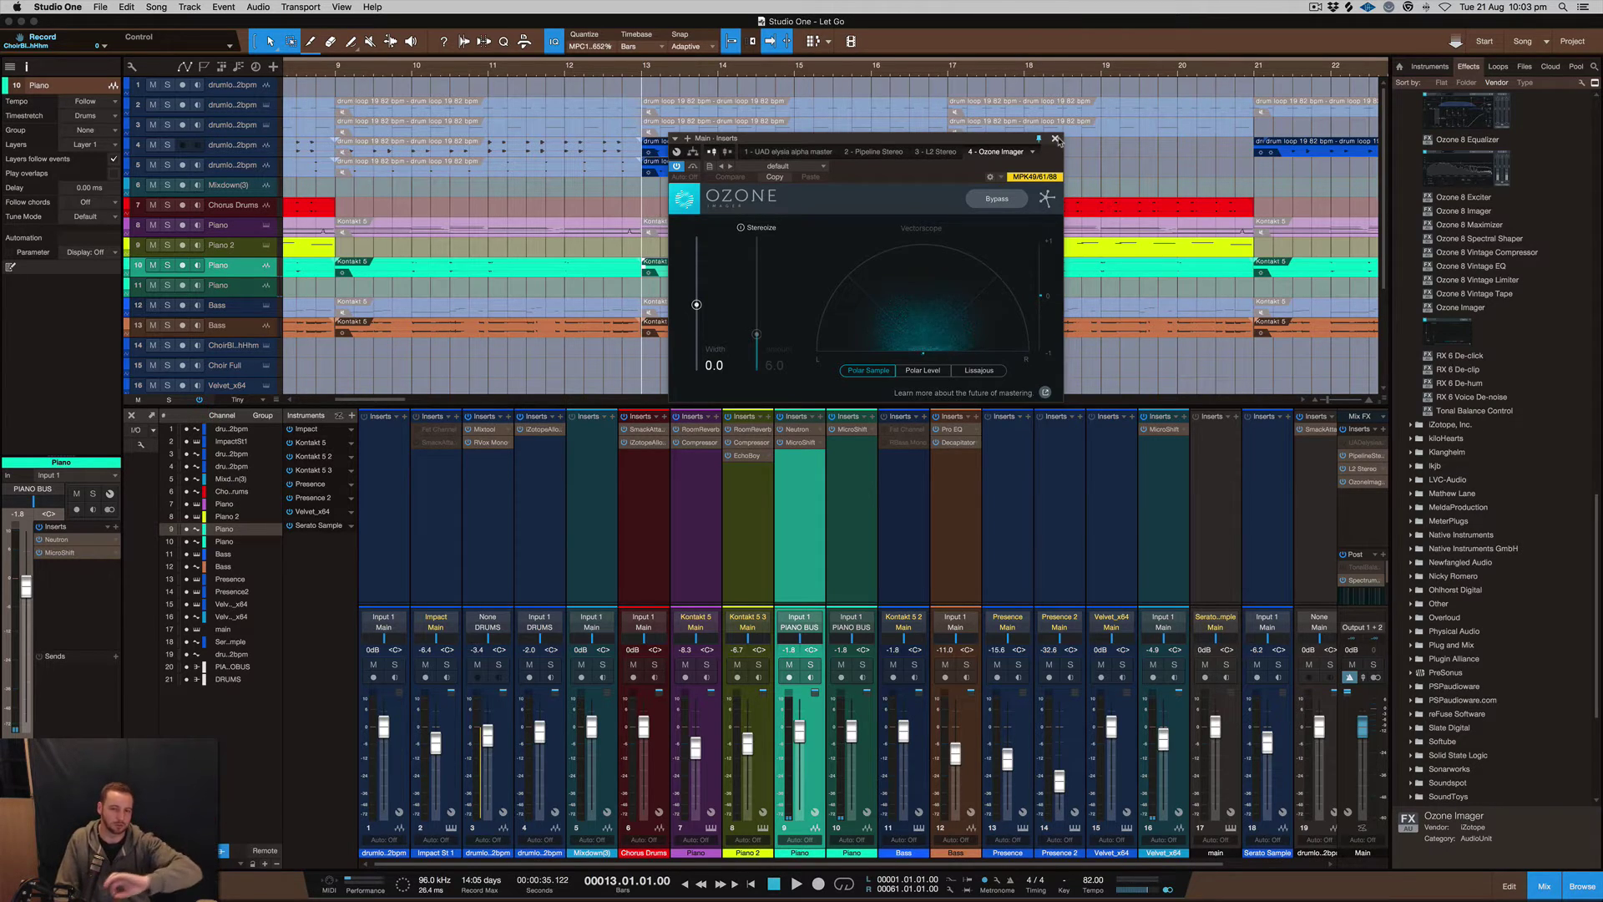
left_click(1056, 139)
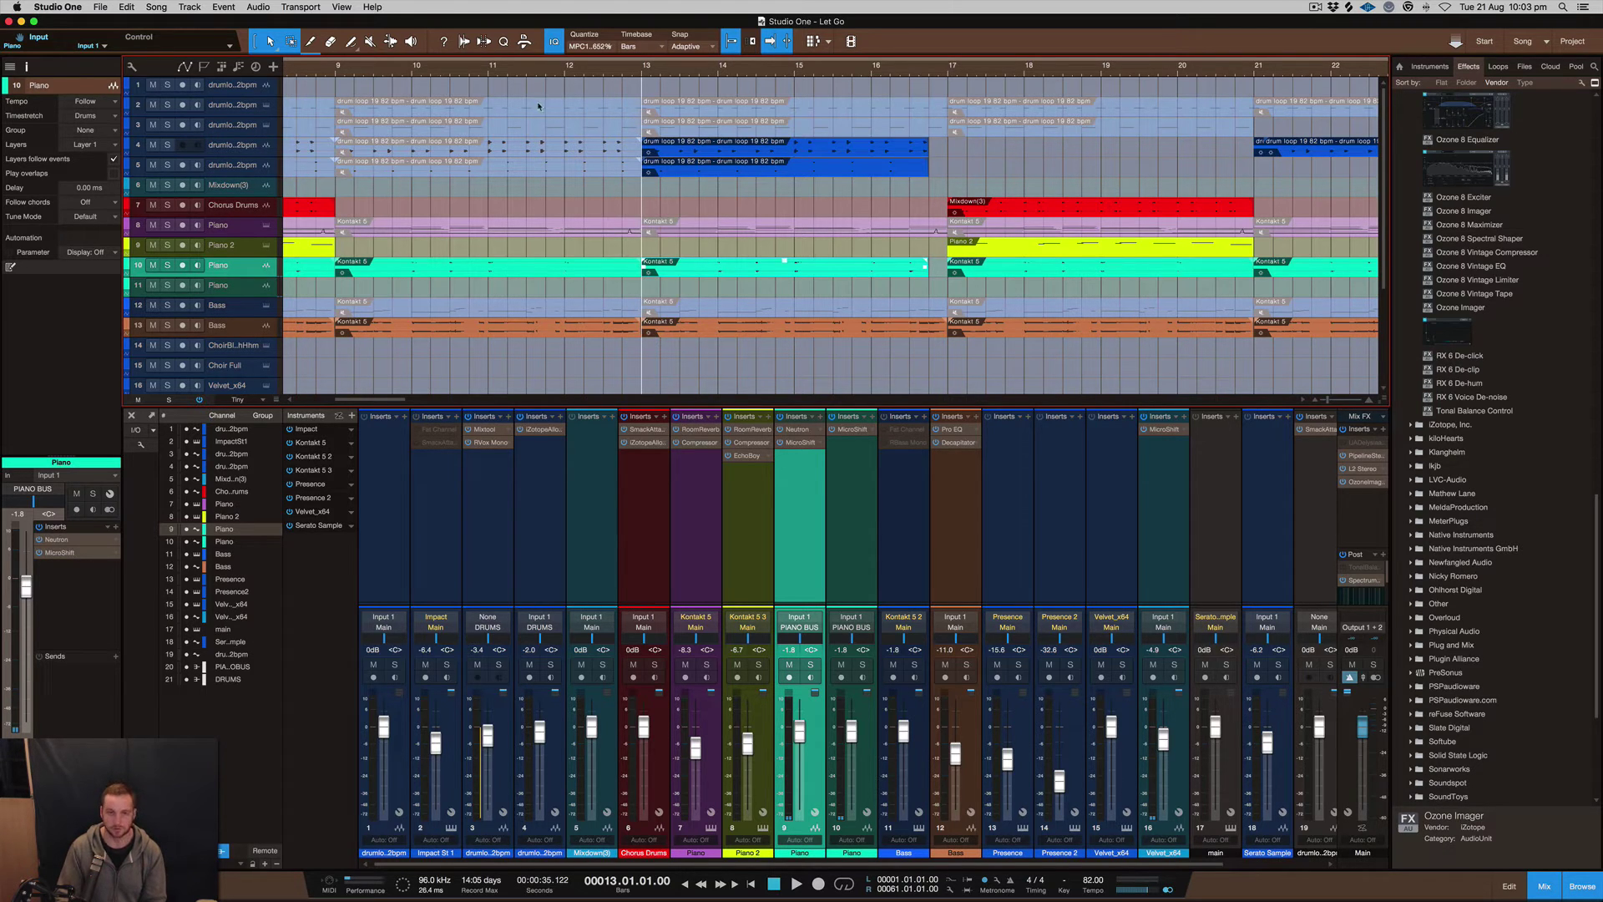
Fit the whole song in the arrangement, set the track height to Overview, and bring the console back.
key("F3")
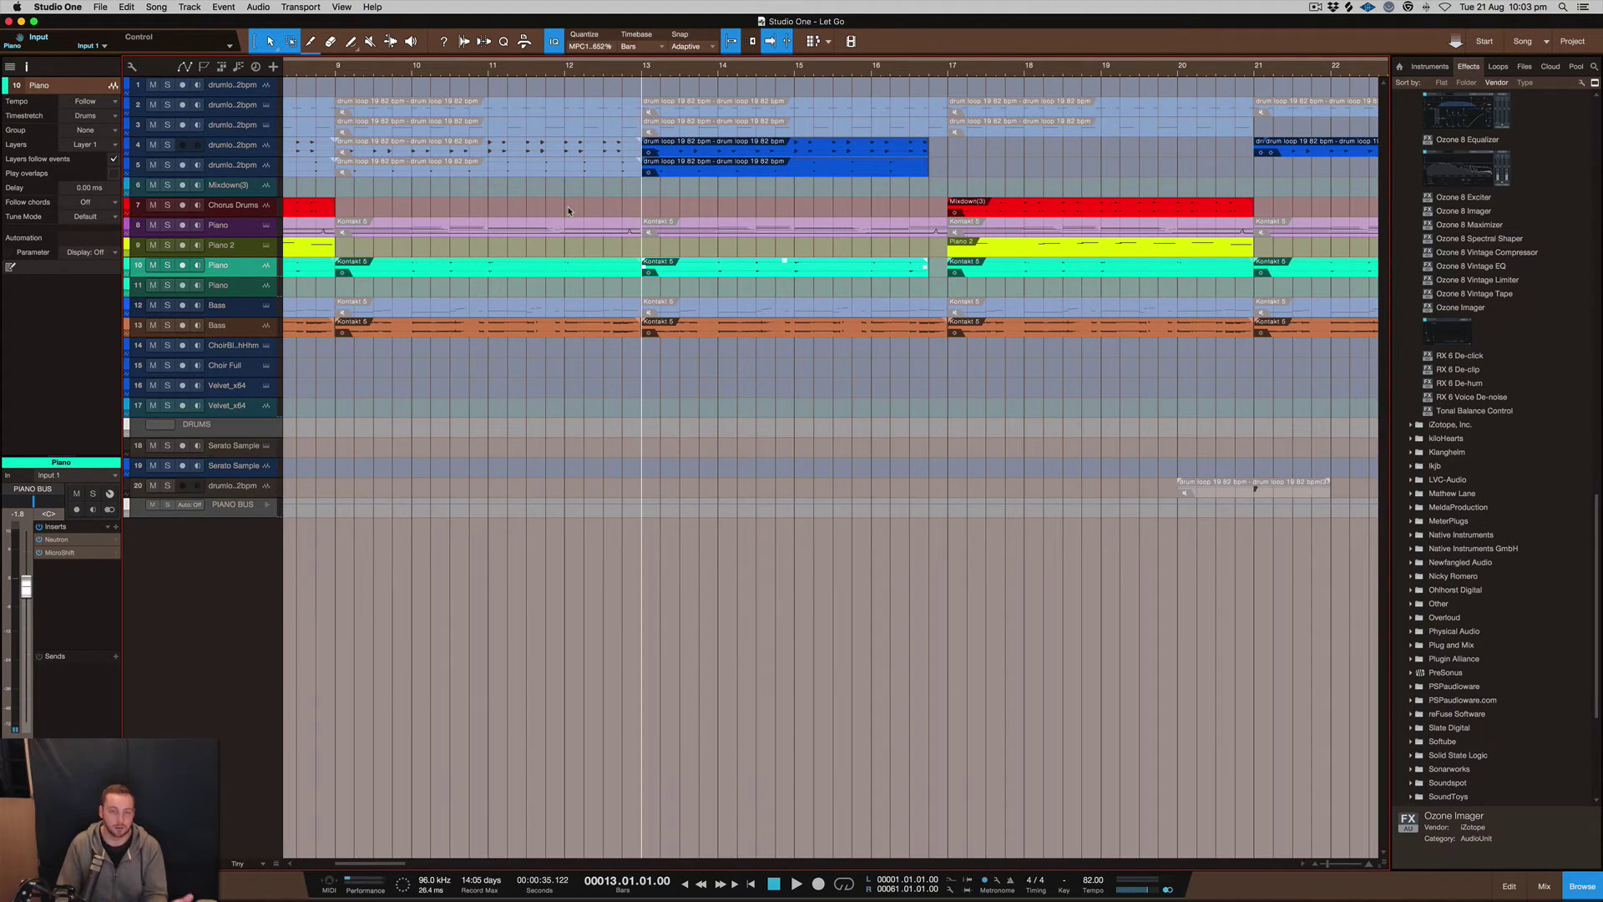
key("z")
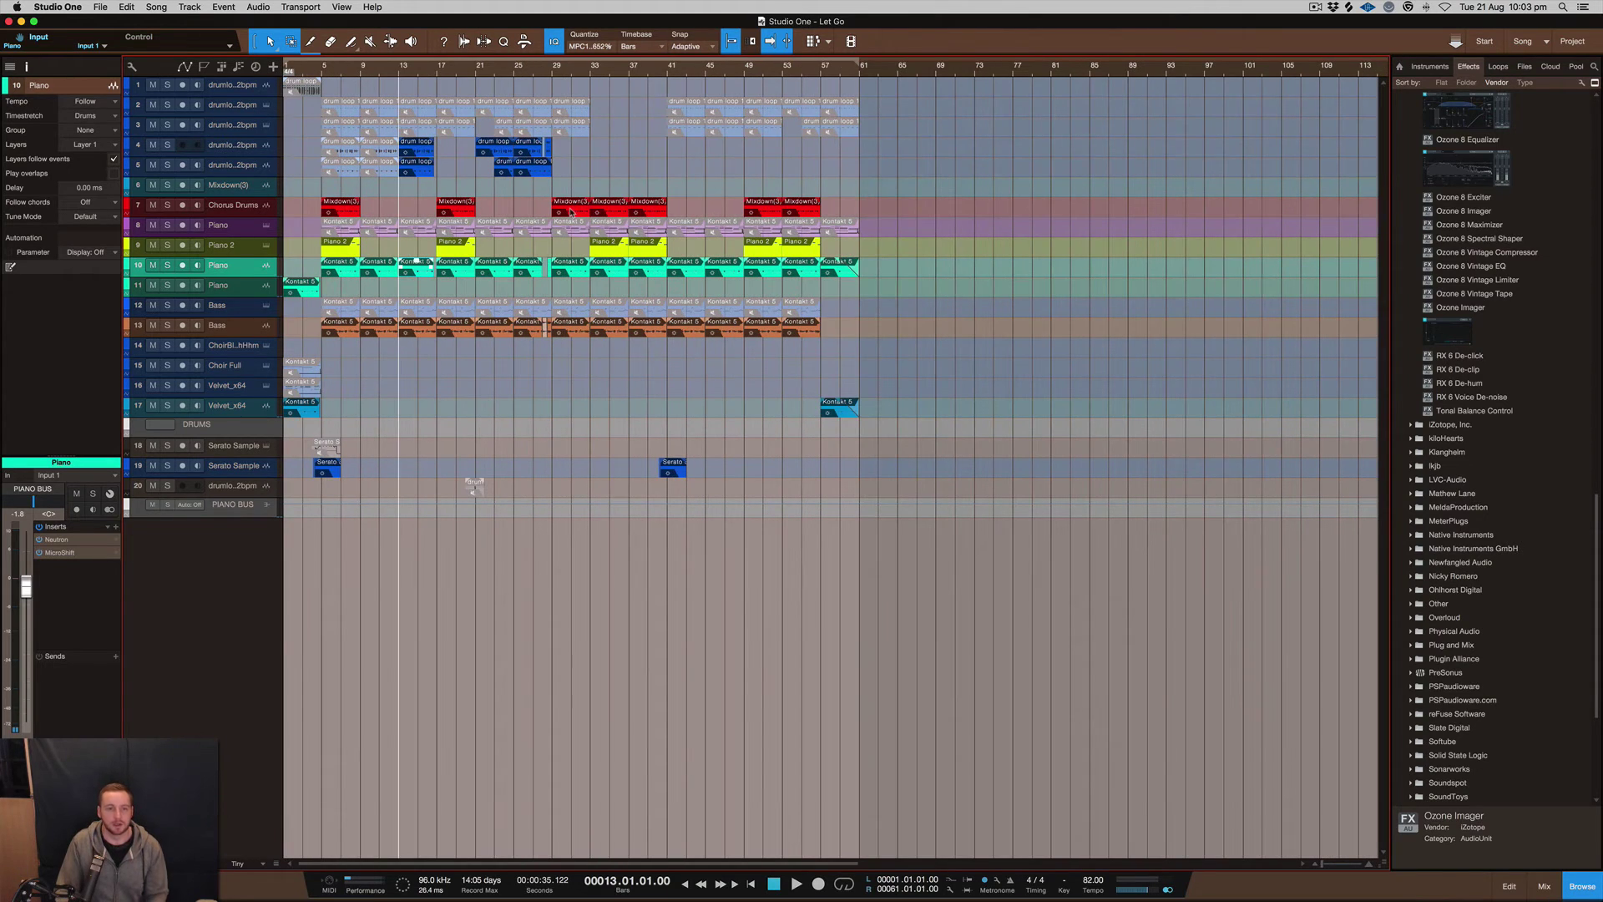
key("shift+w")
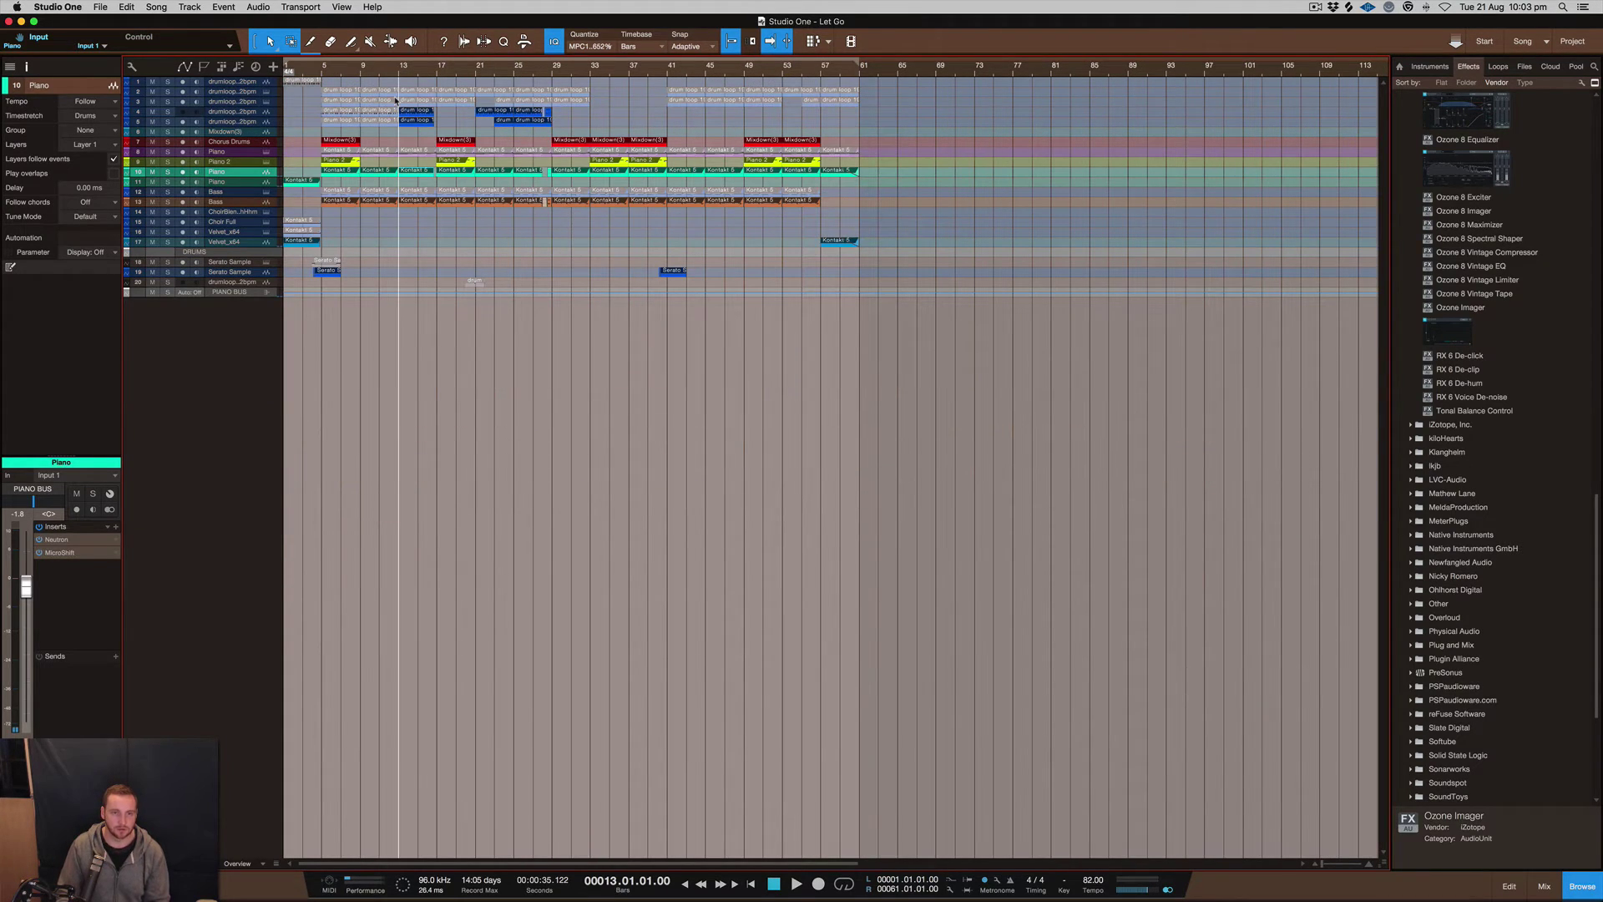
key("F3")
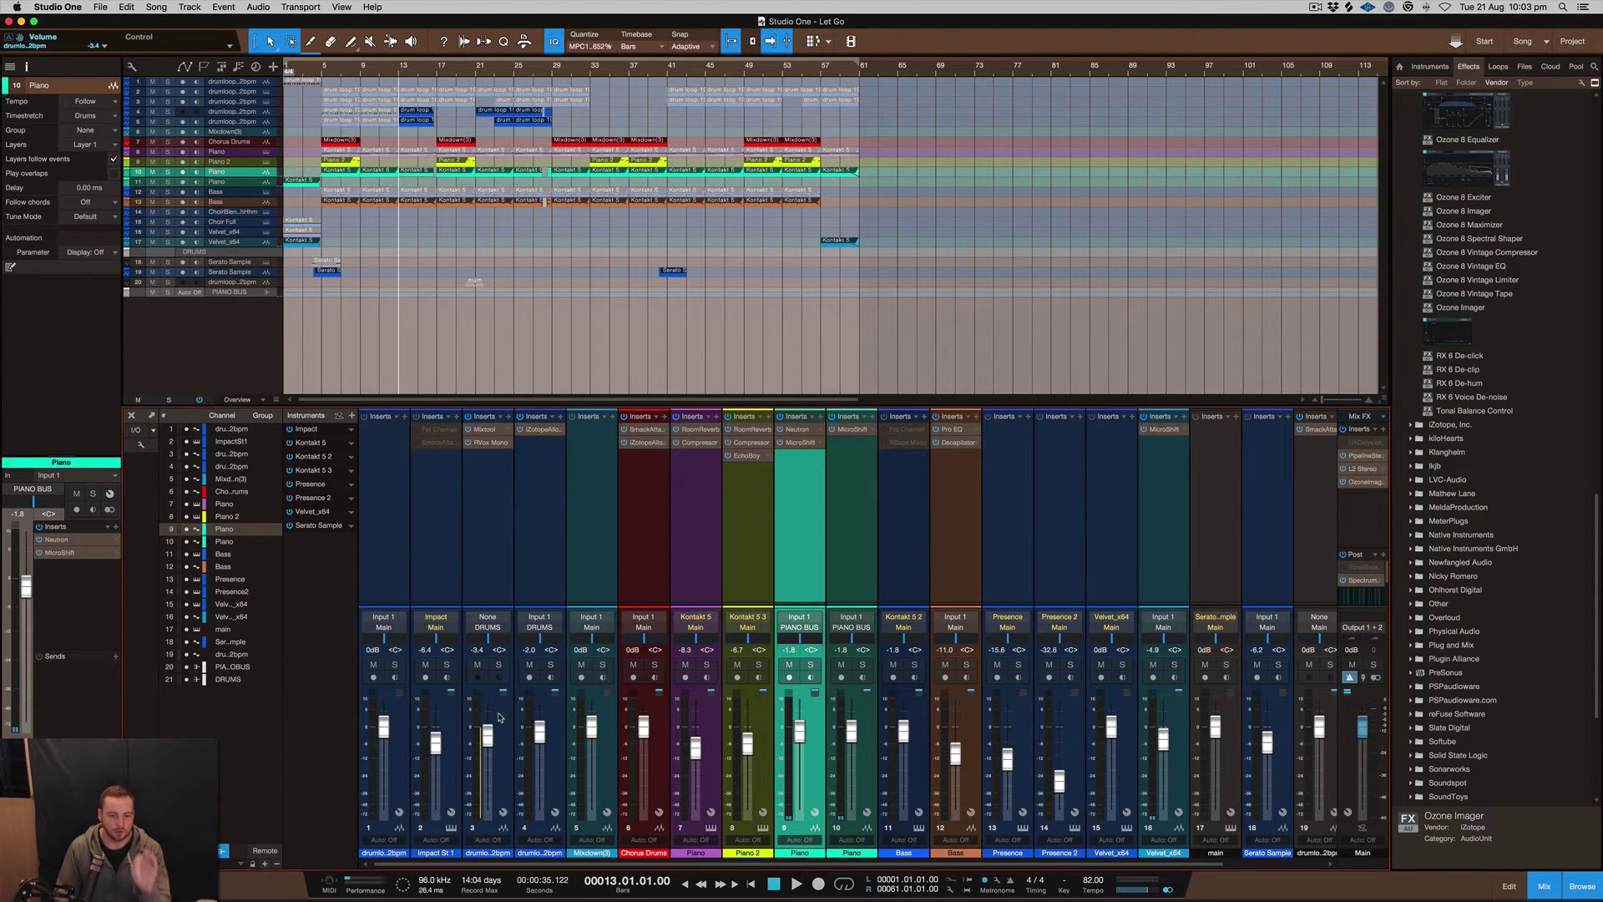
Solo only the Bass on channel 12 and play it from bar 13 to examine its frequency range in the Spectrum Meter, closing the meter when done.
left_click(493, 636)
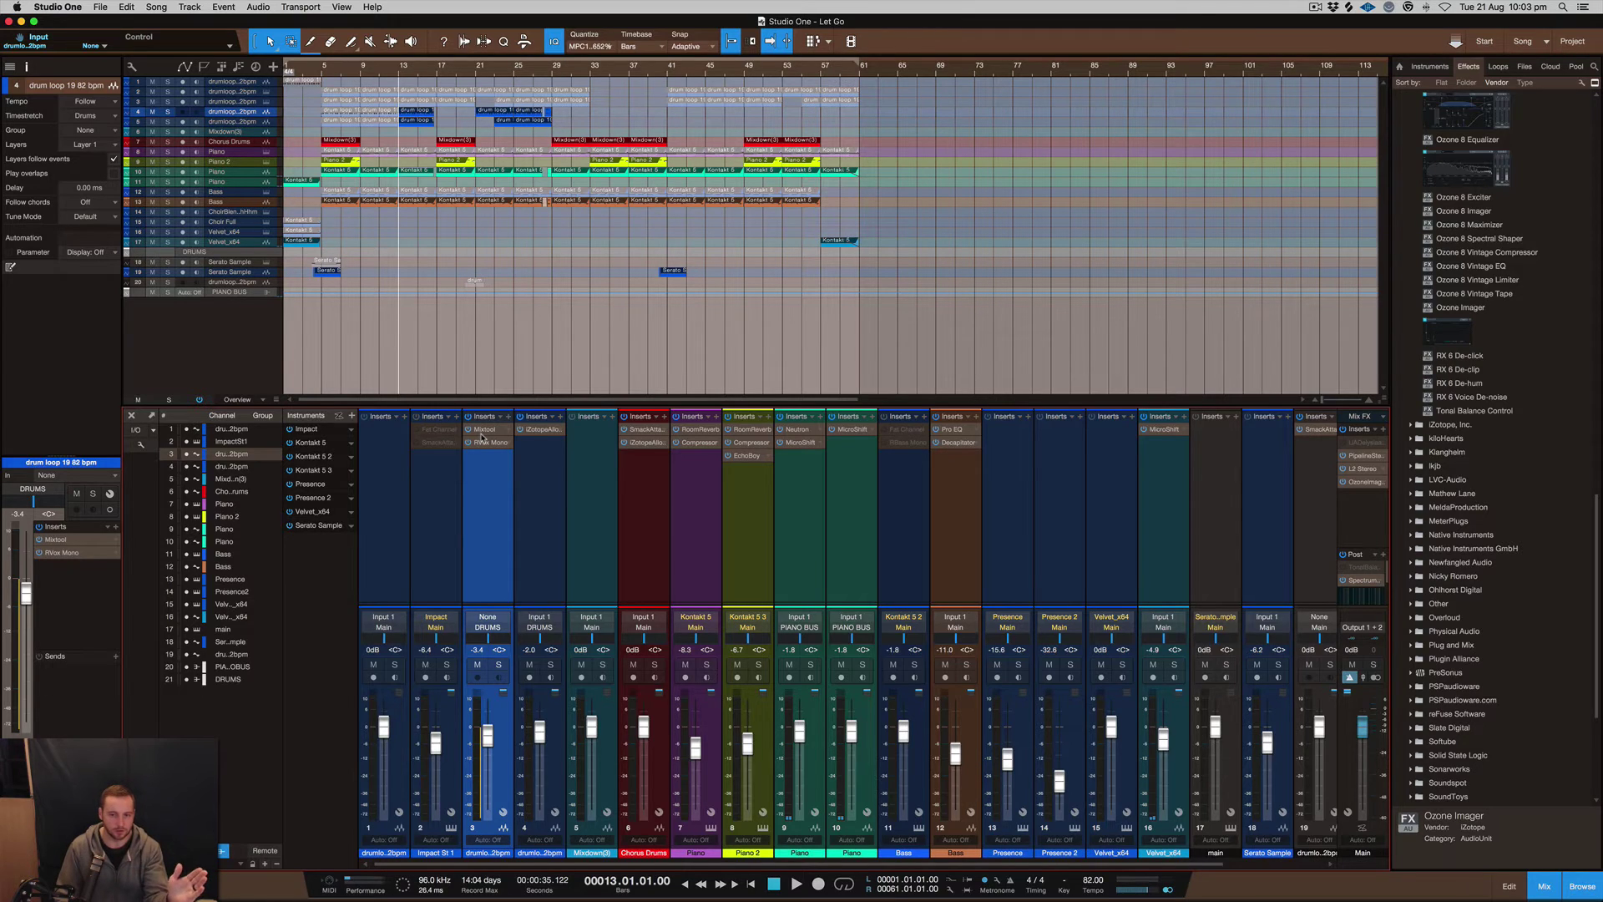
left_click(967, 665)
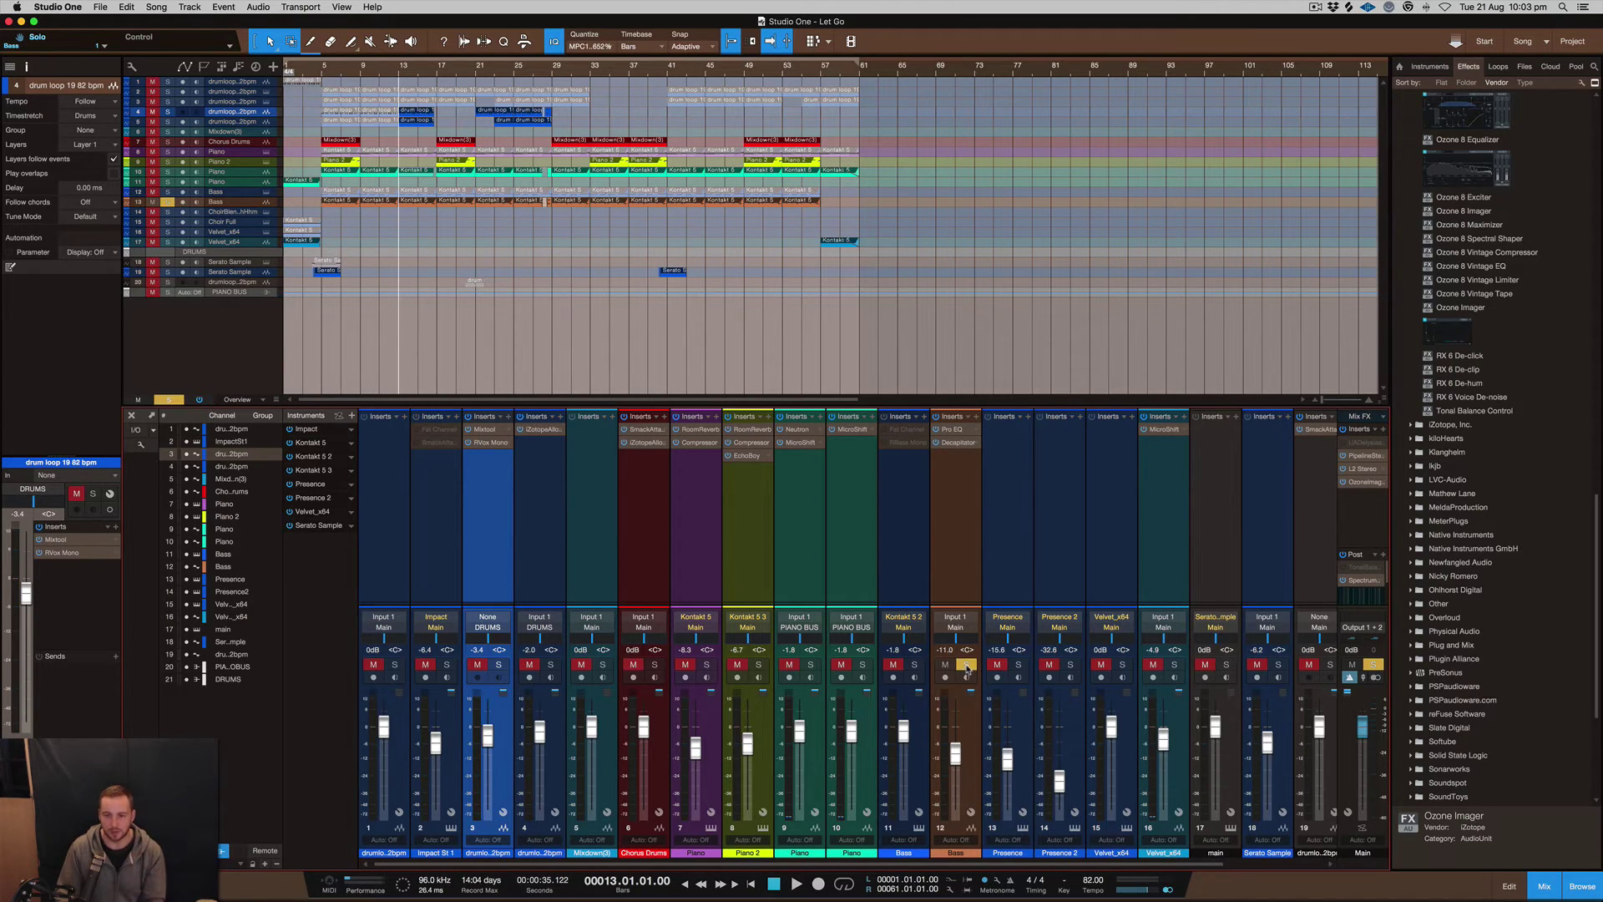
left_click(499, 664)
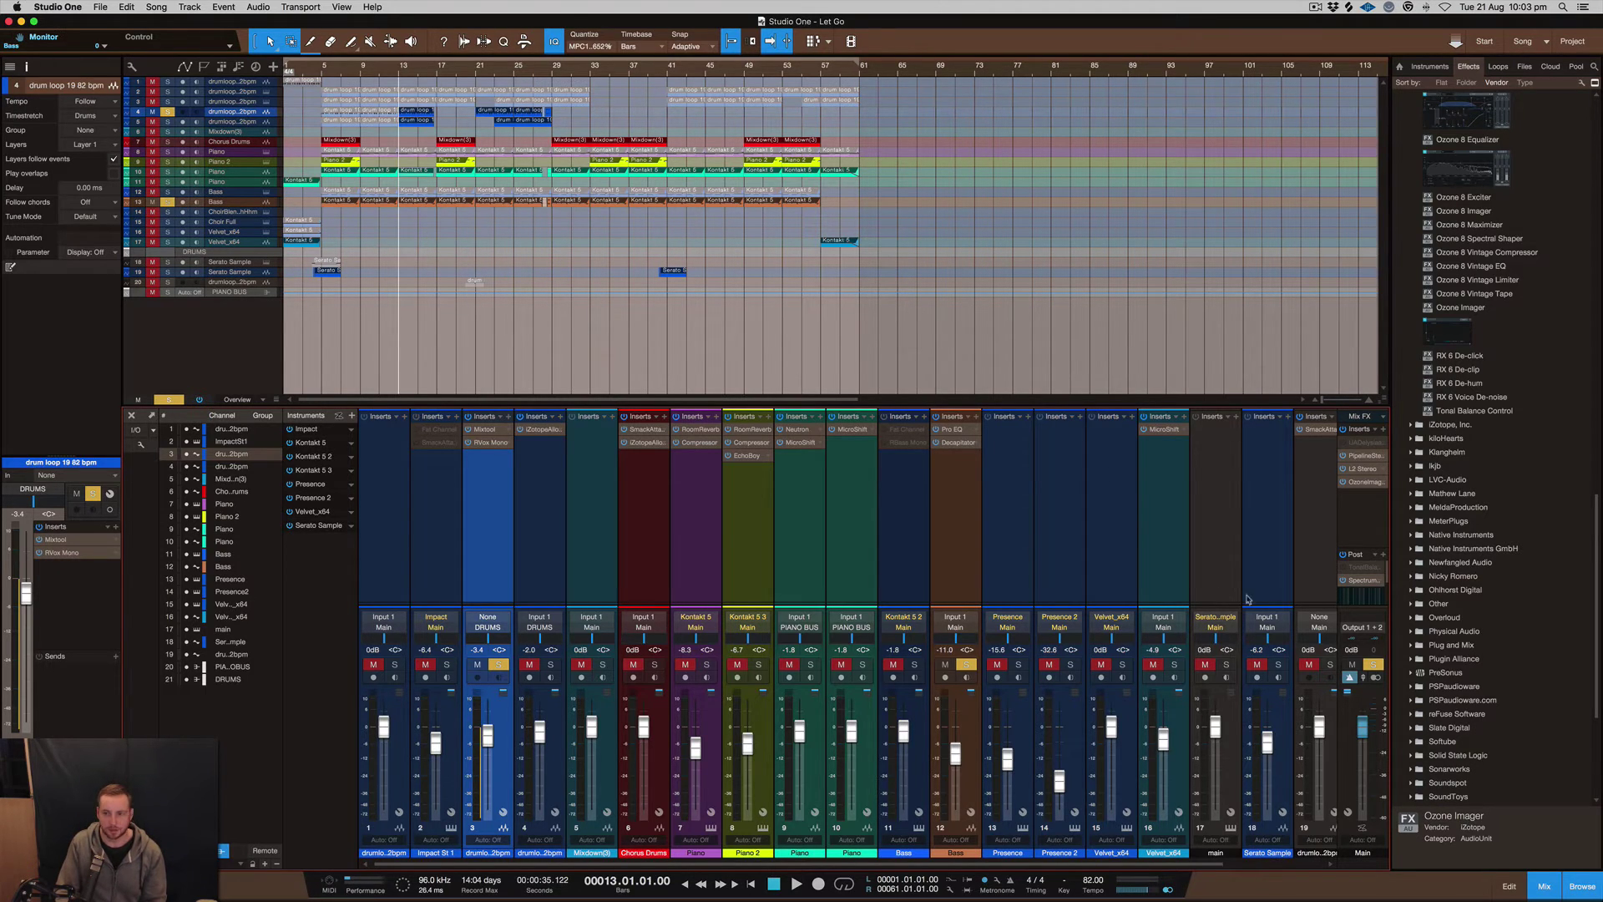
left_click(1366, 582)
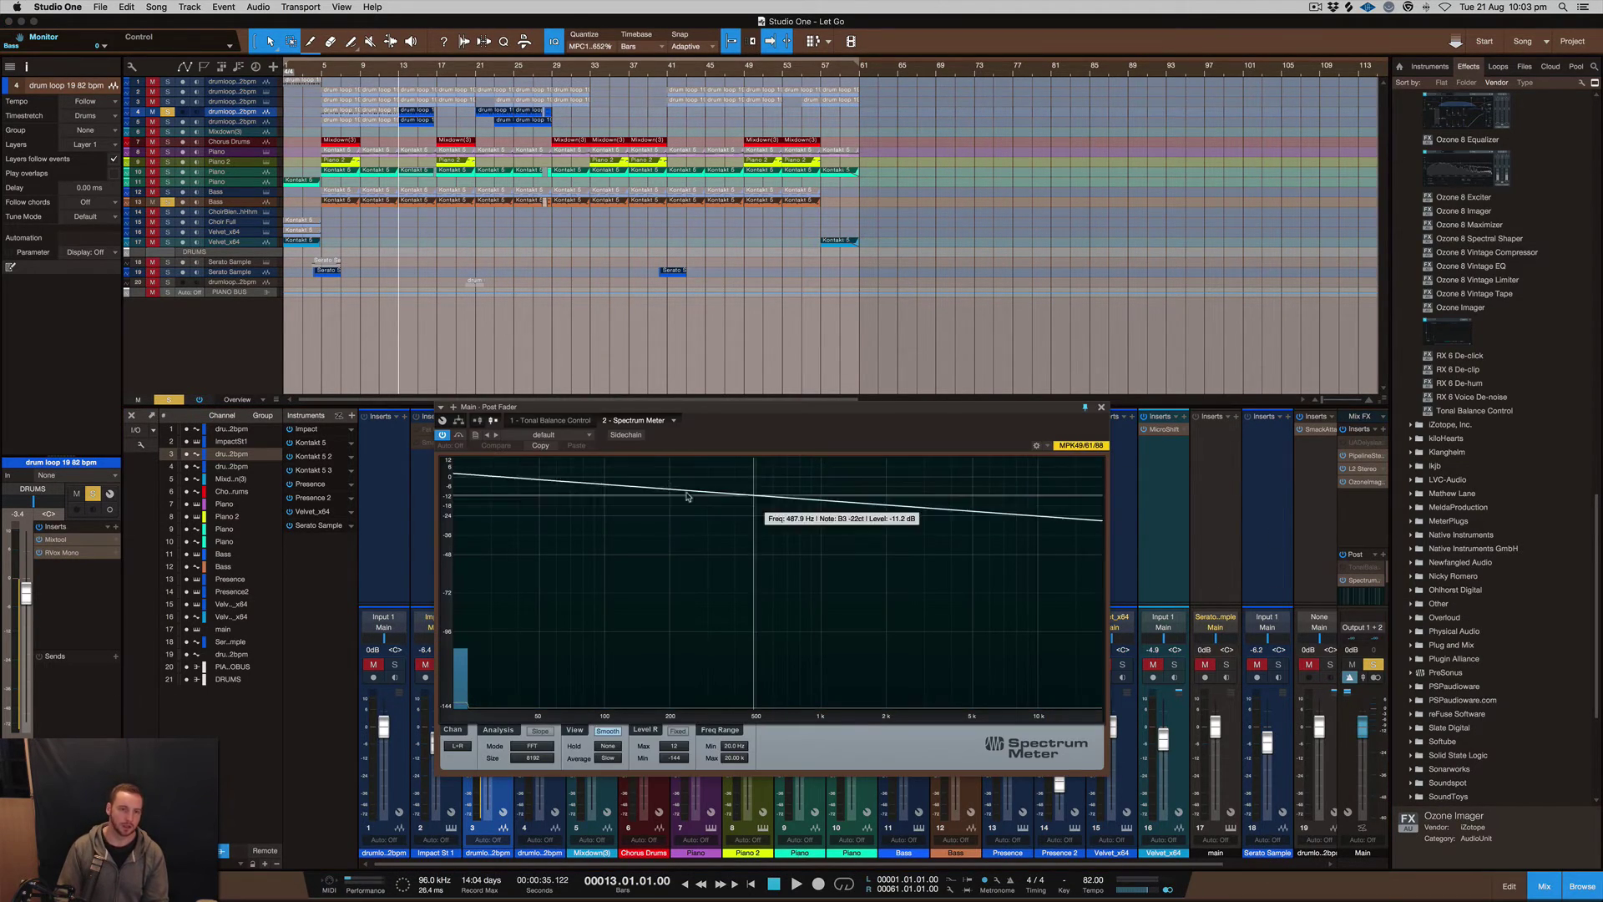
left_click(168, 111)
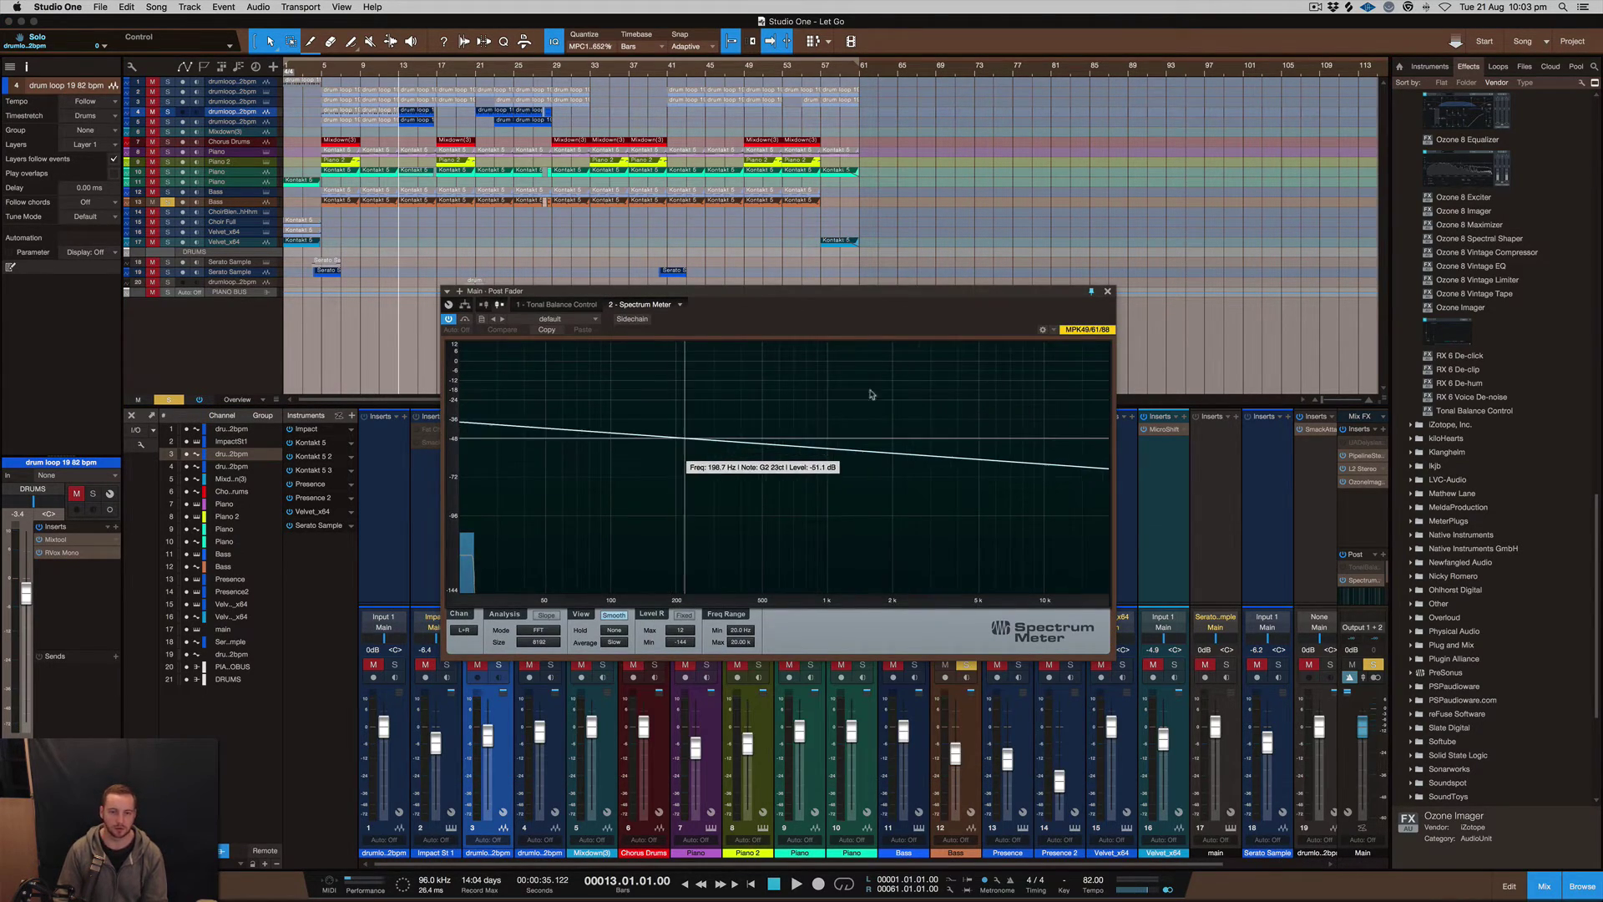
key("space")
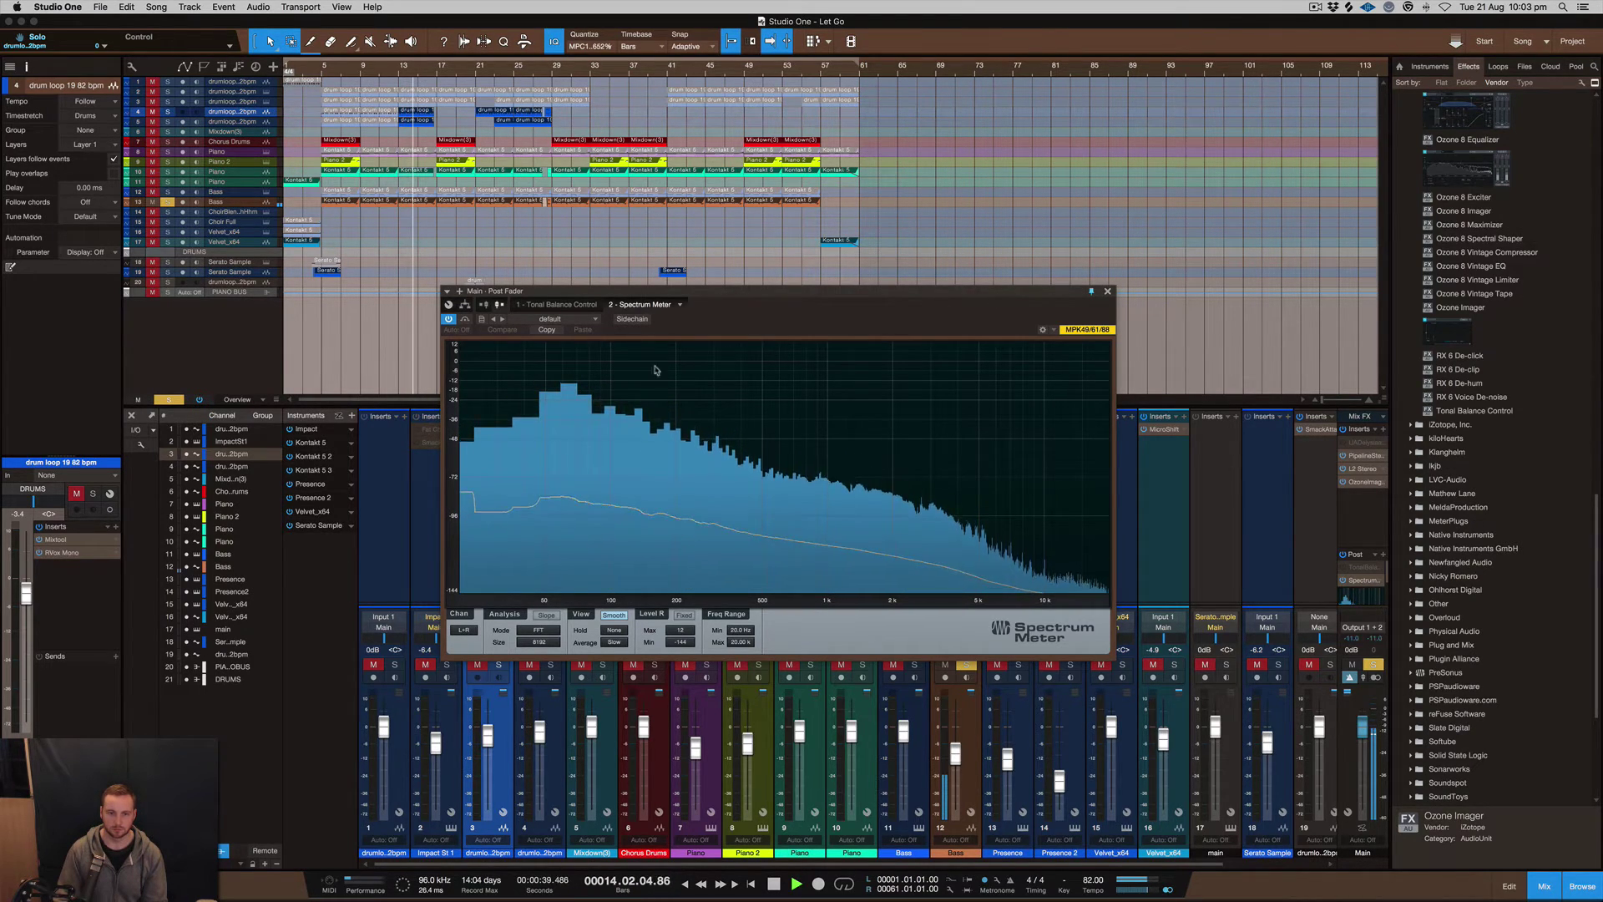
key("space")
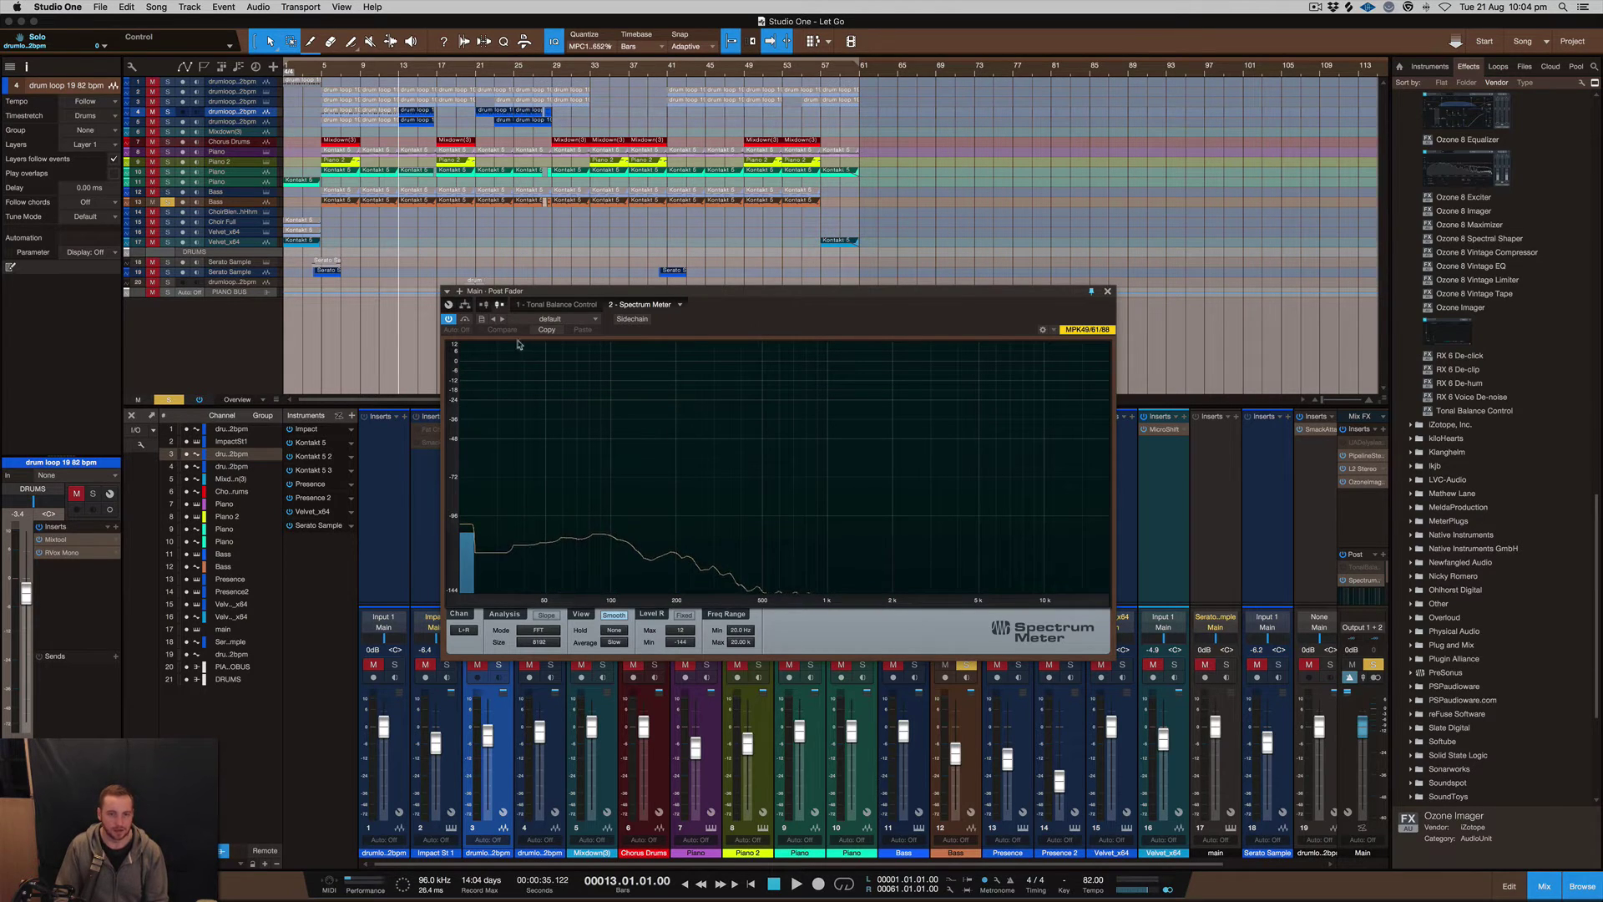
key("space")
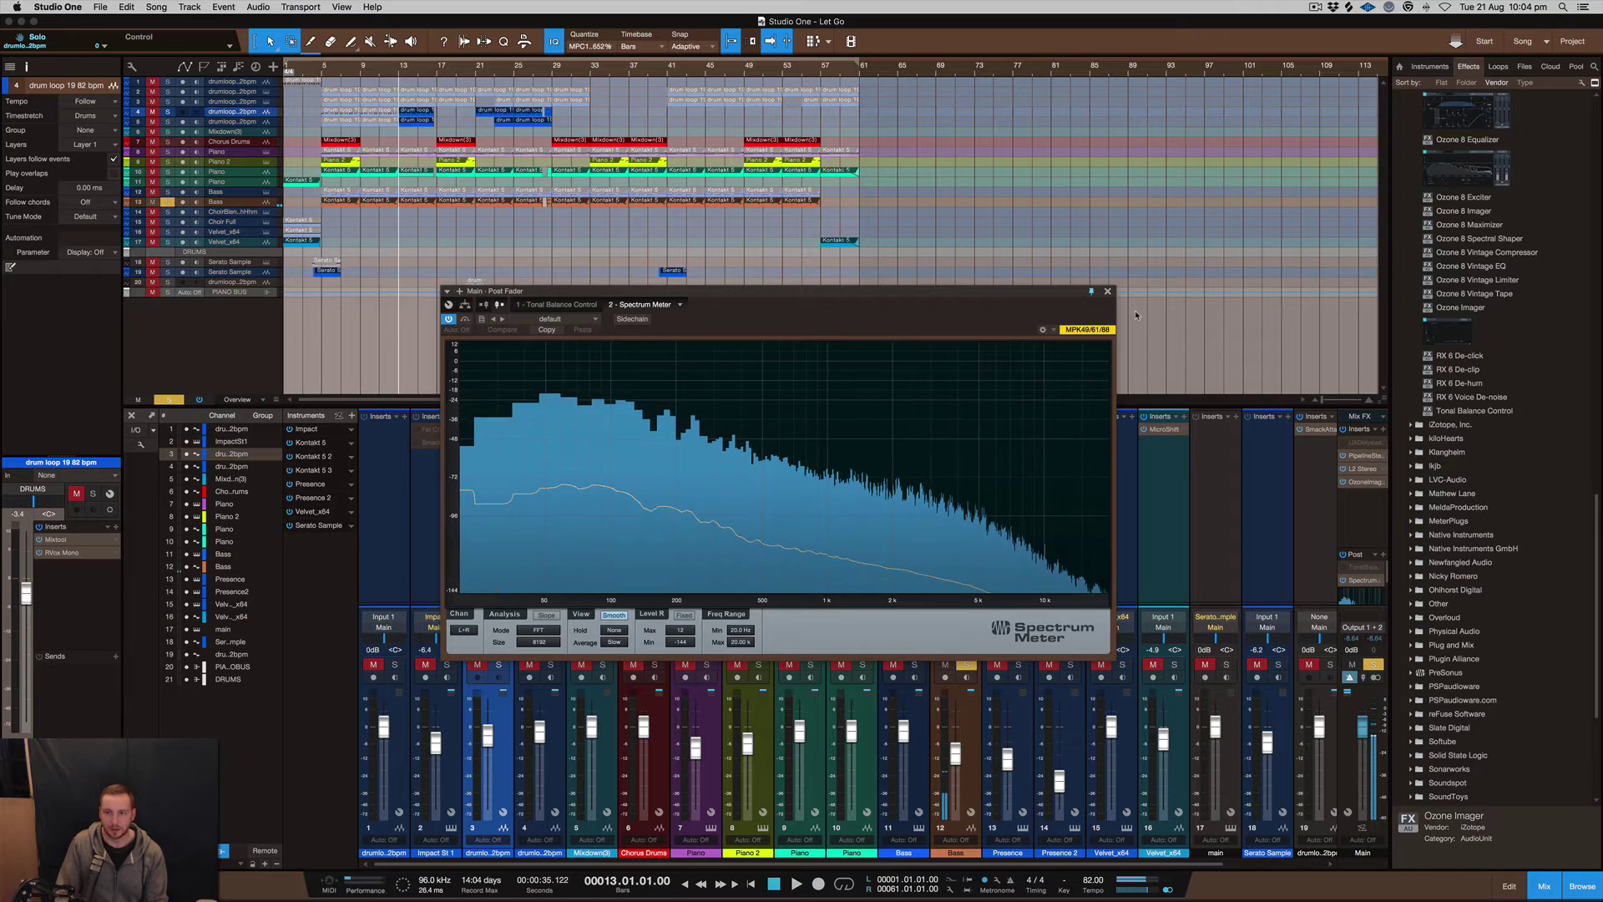
key("space")
left_click(1108, 291)
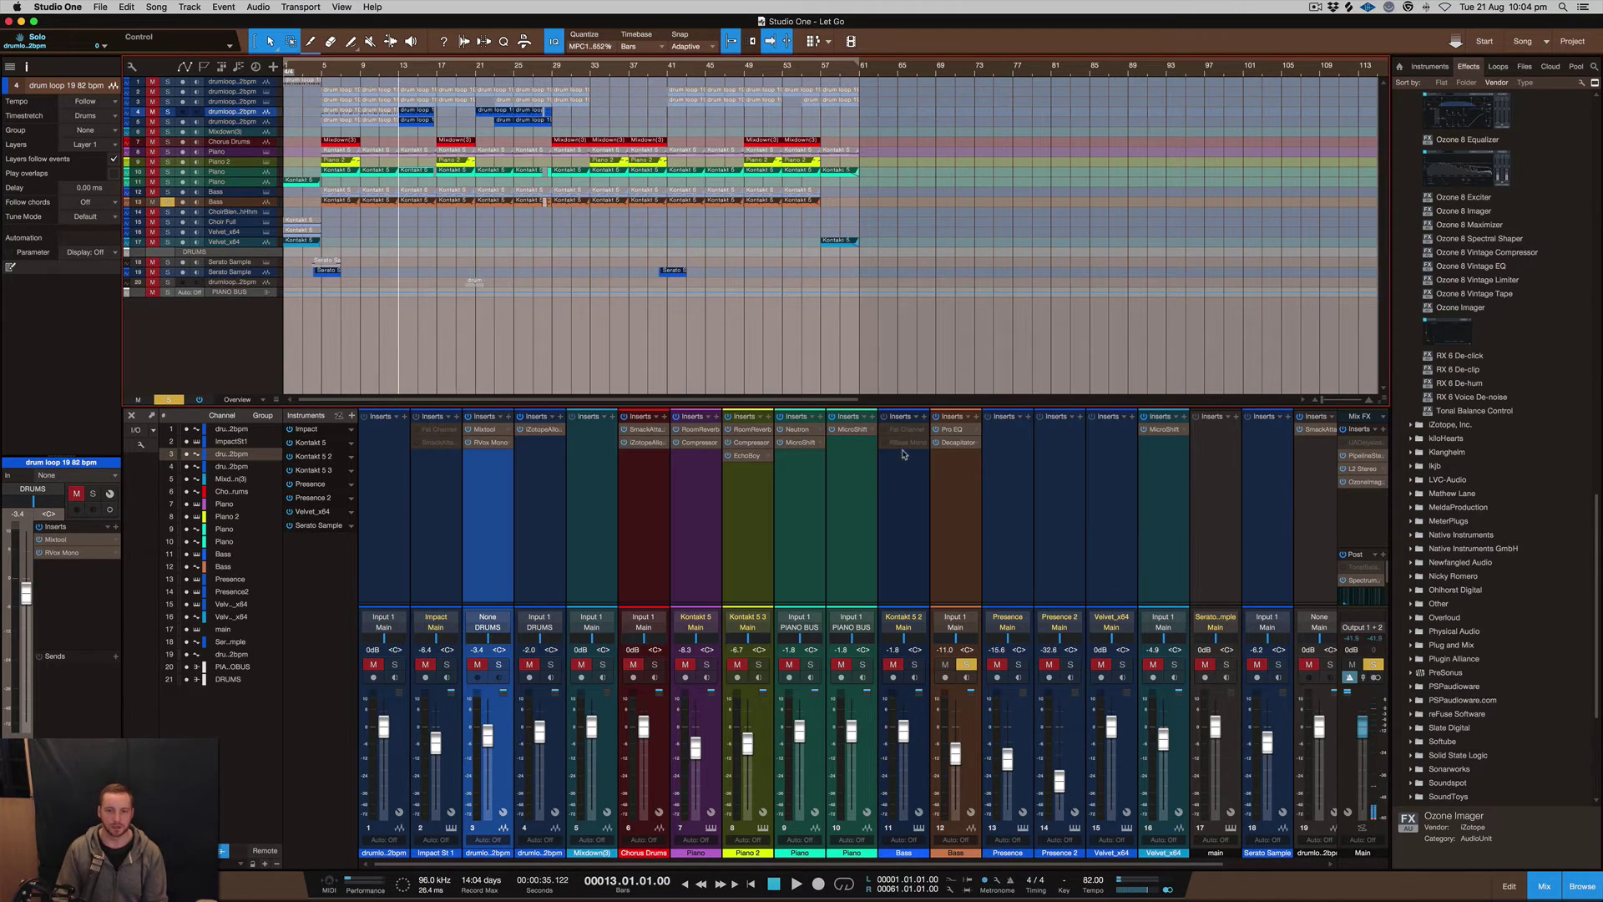
Solo the drum loop alongside the Bass and review the Pro EQ and Decapitator inserts on the Bass channel.
left_click(954, 431)
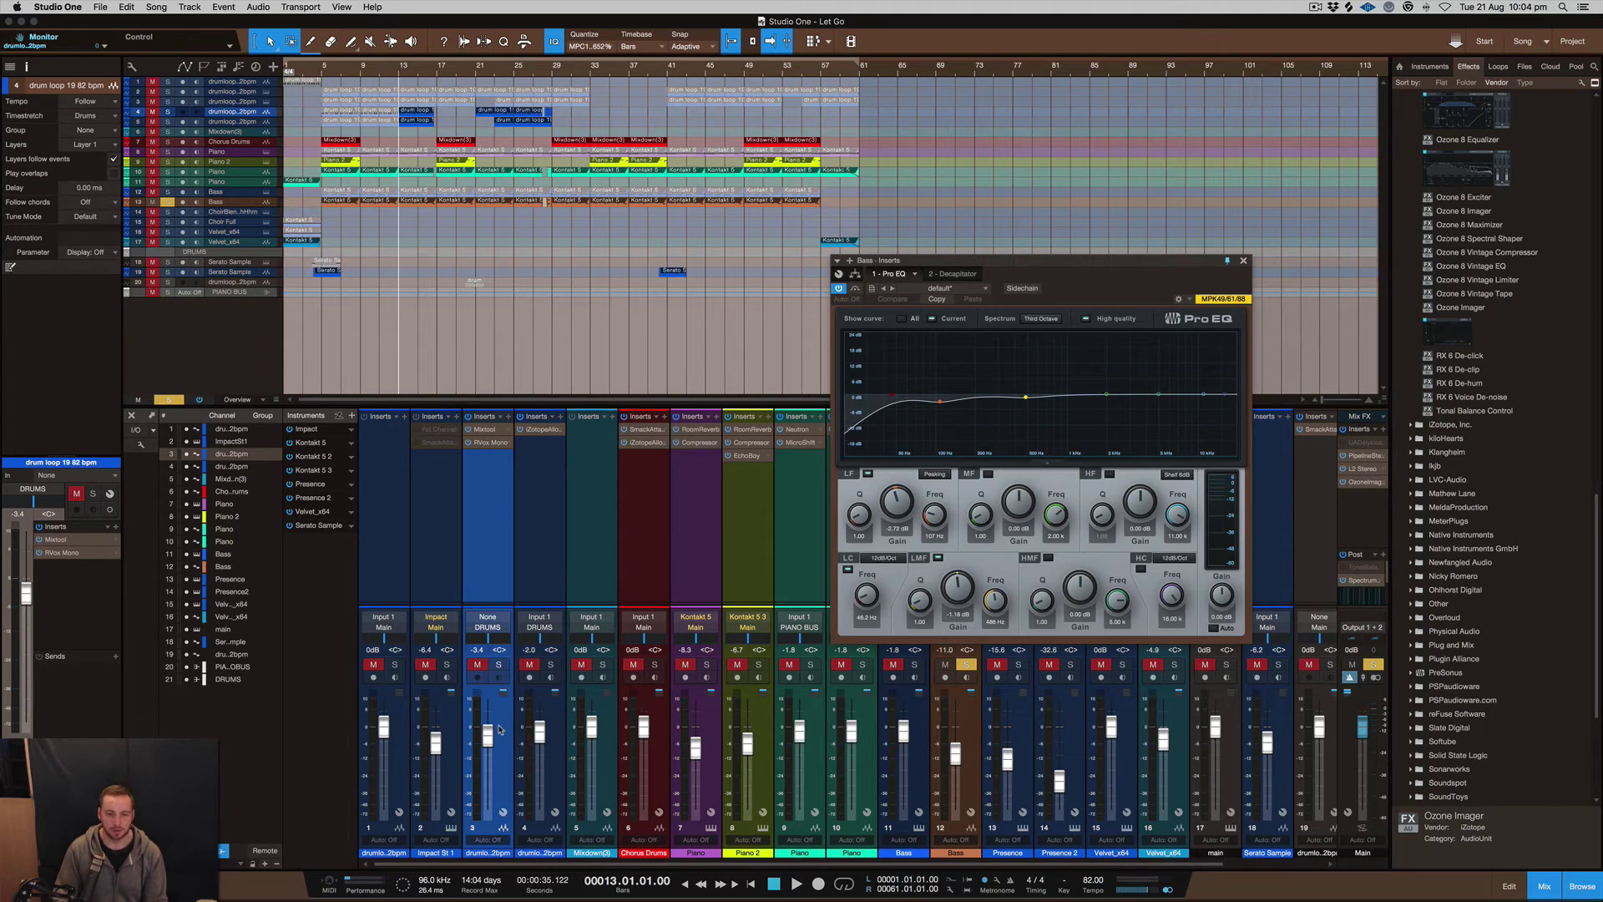
left_click(500, 664)
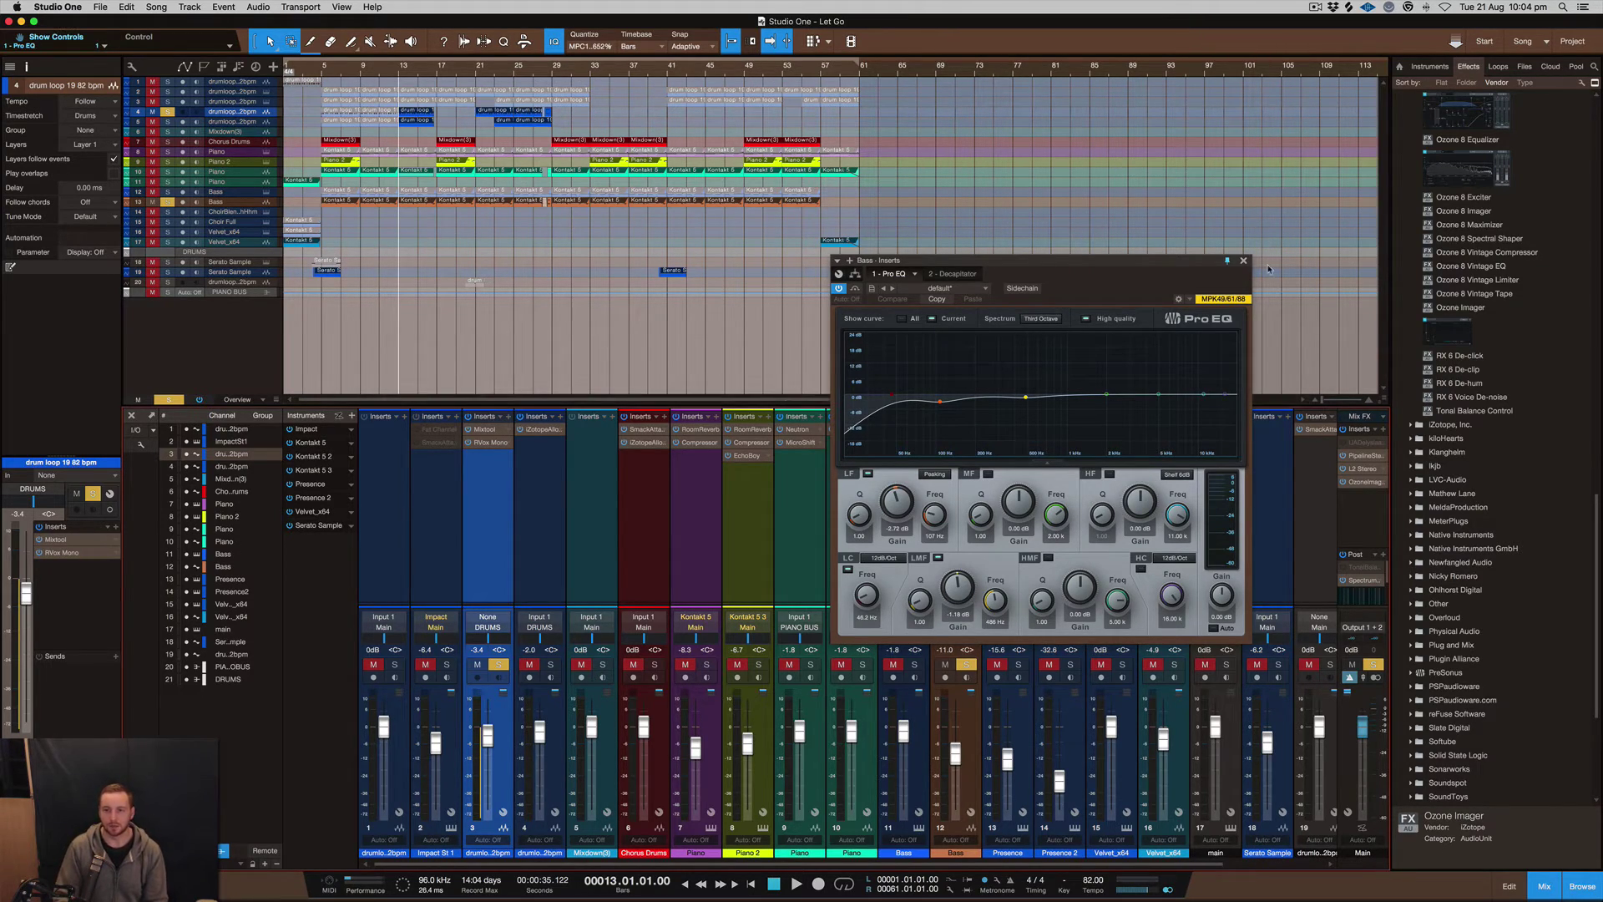
left_click(1243, 262)
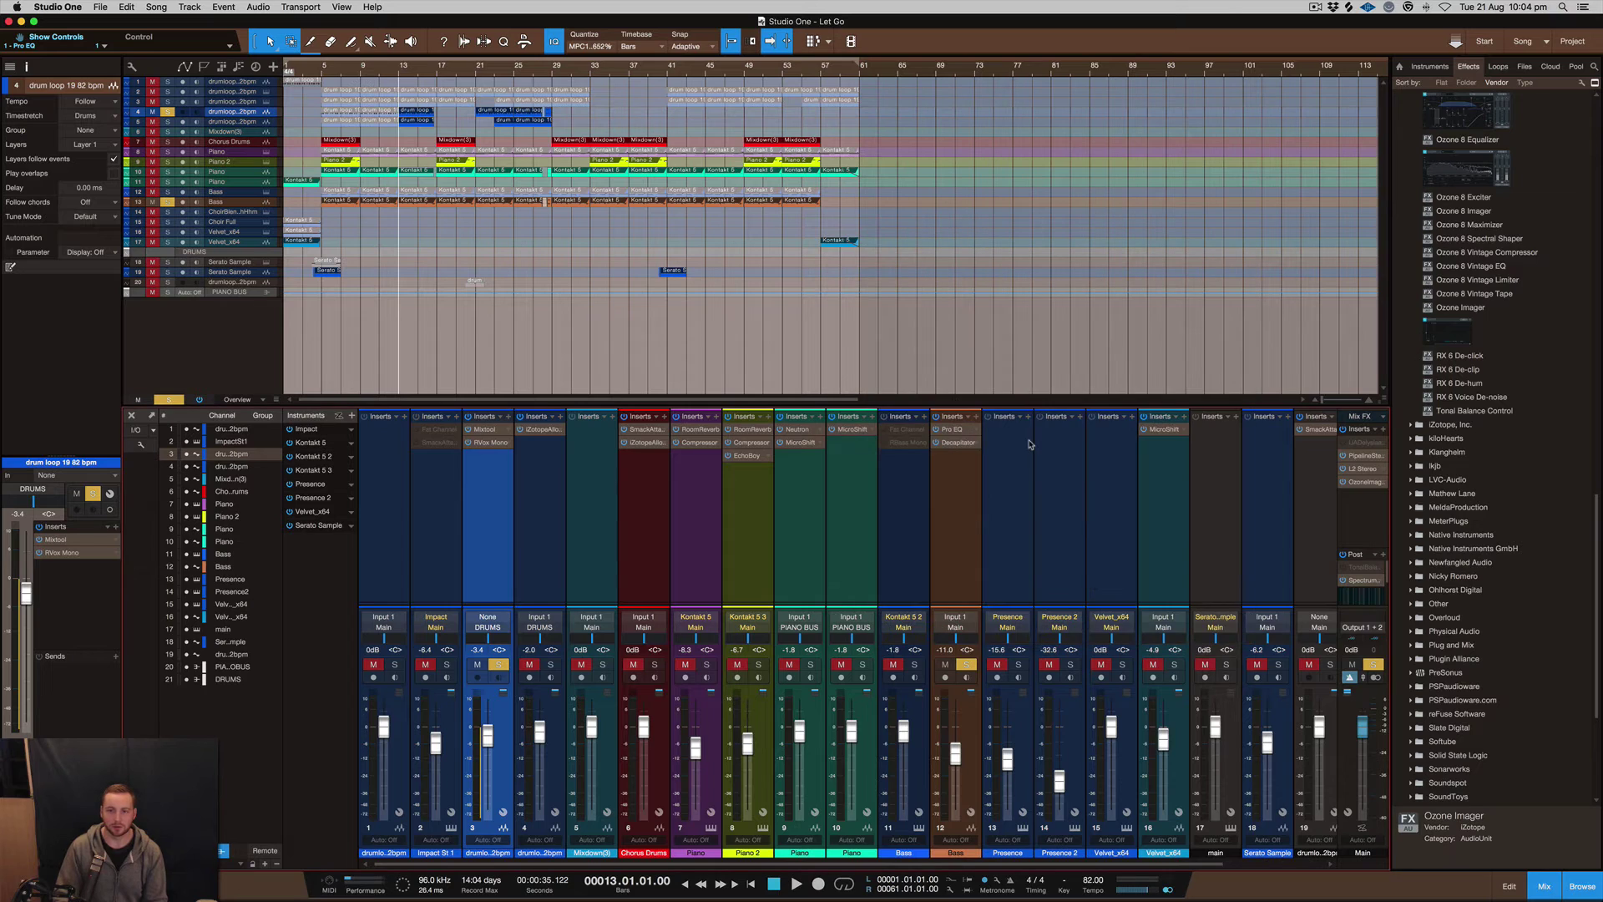
left_click(961, 442)
left_click_drag(1254, 77, 1031, 179)
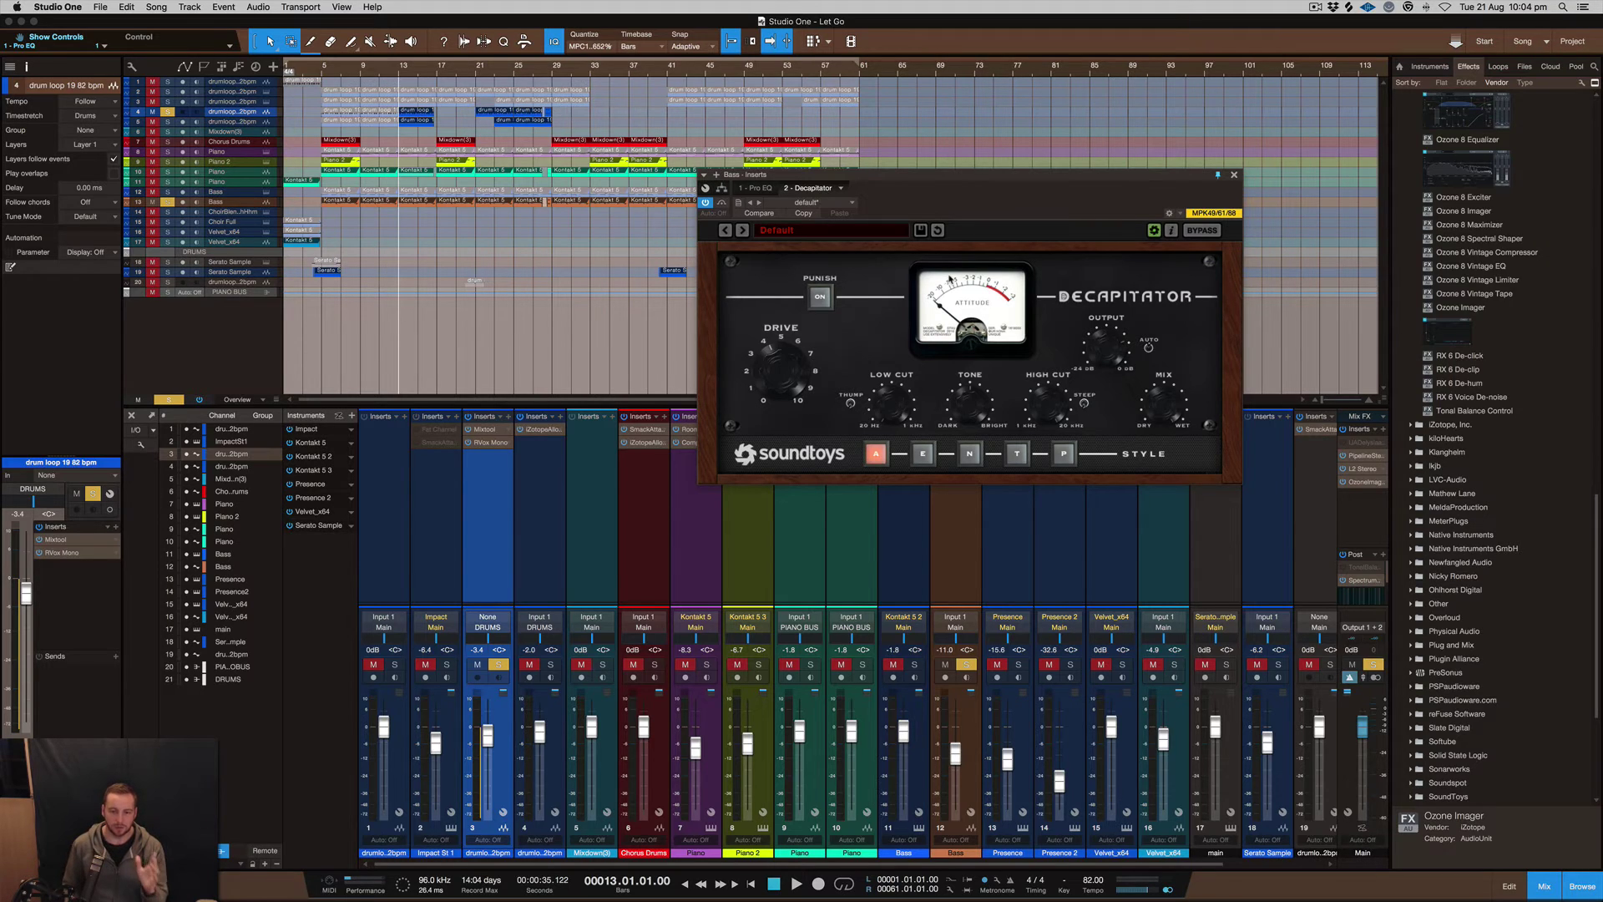
Play the Bass with the drum loop and on its own, examining the level meters on the Bass and Main channels.
left_click(979, 718)
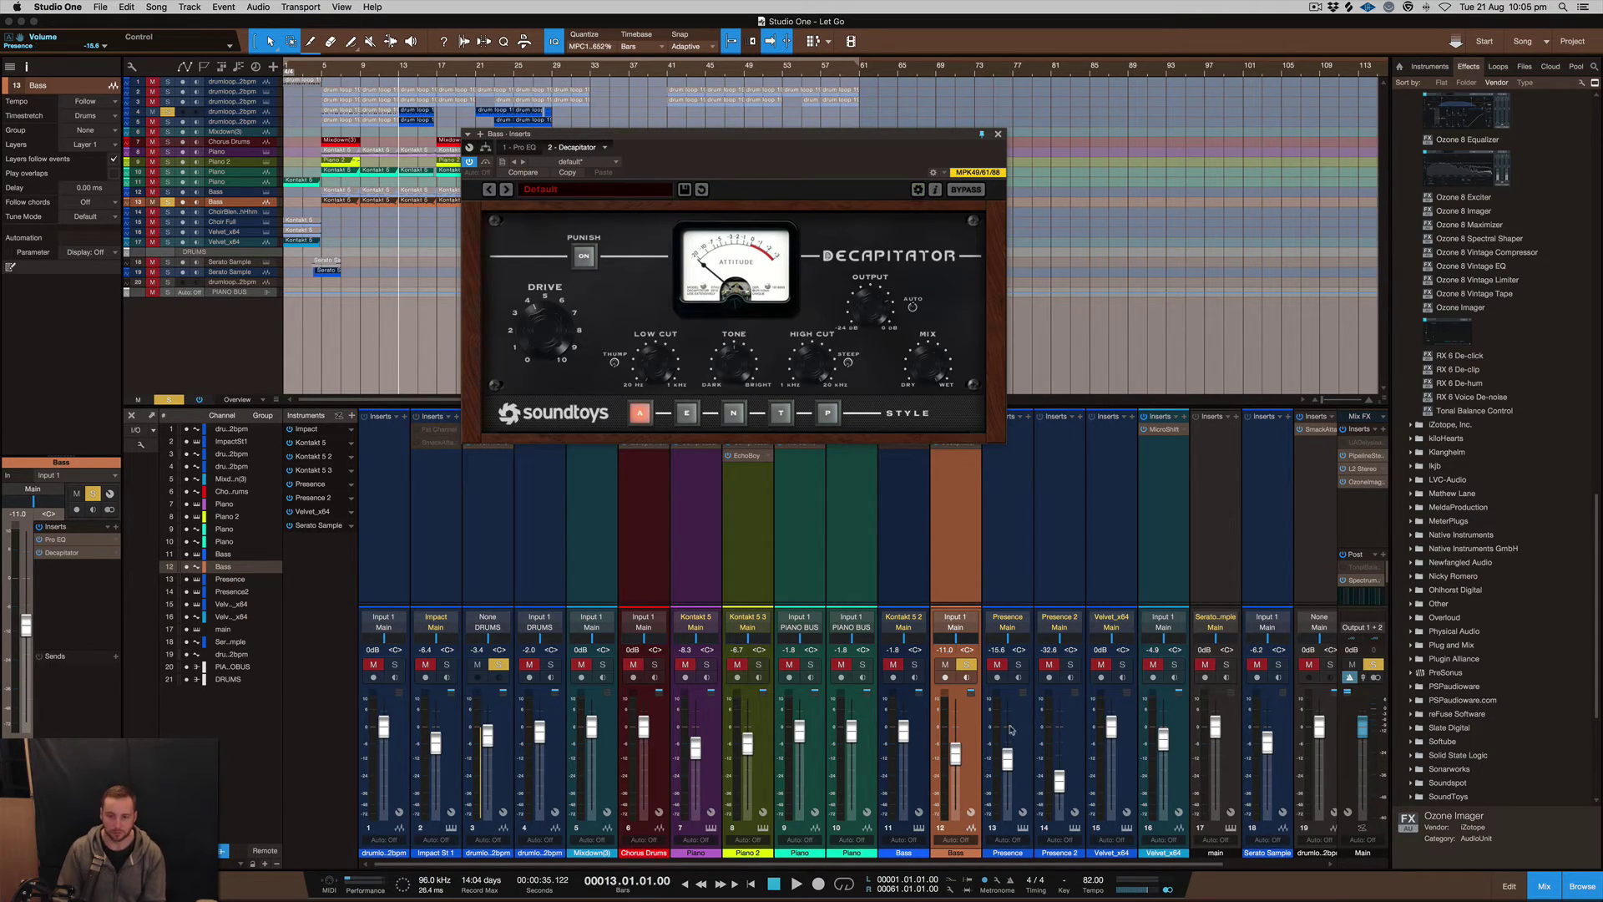
key("space")
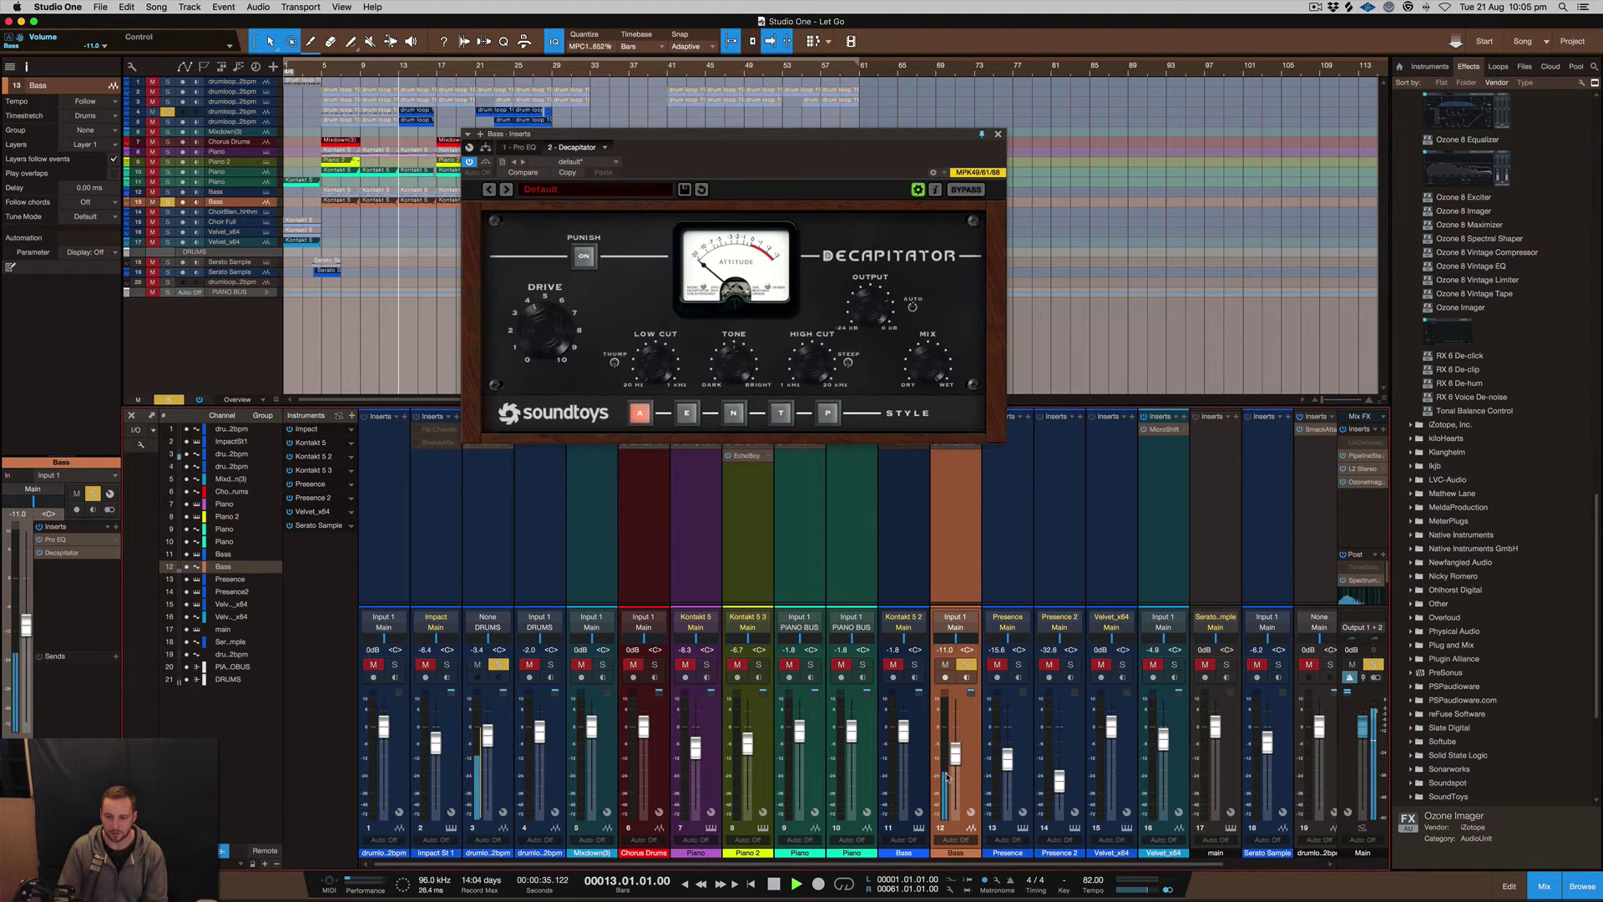
key("space")
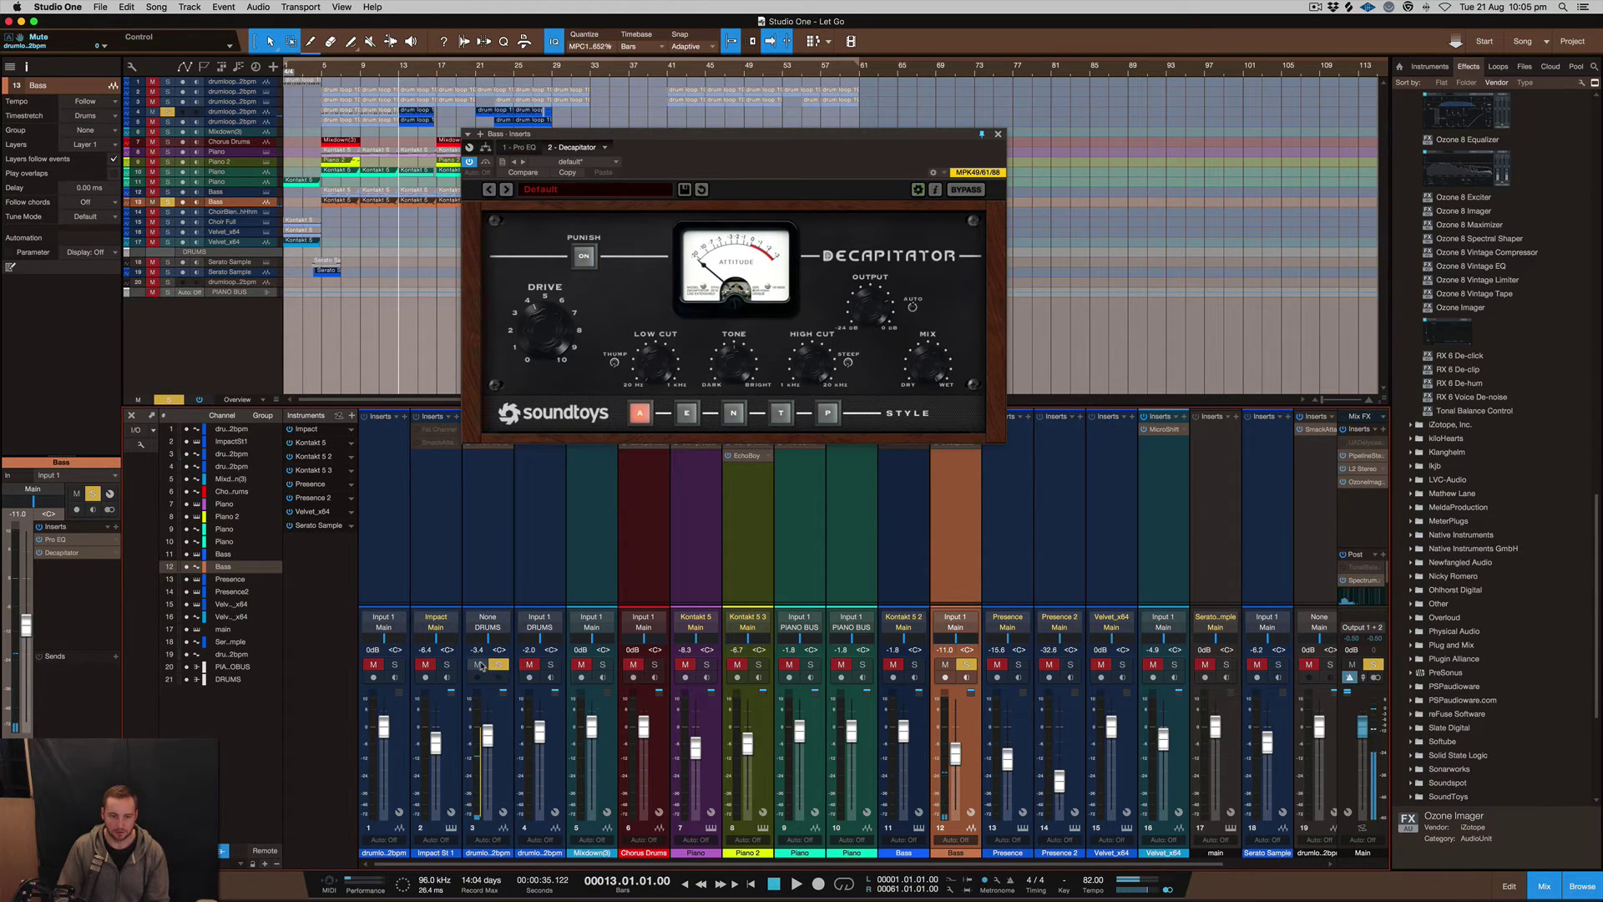
key("space")
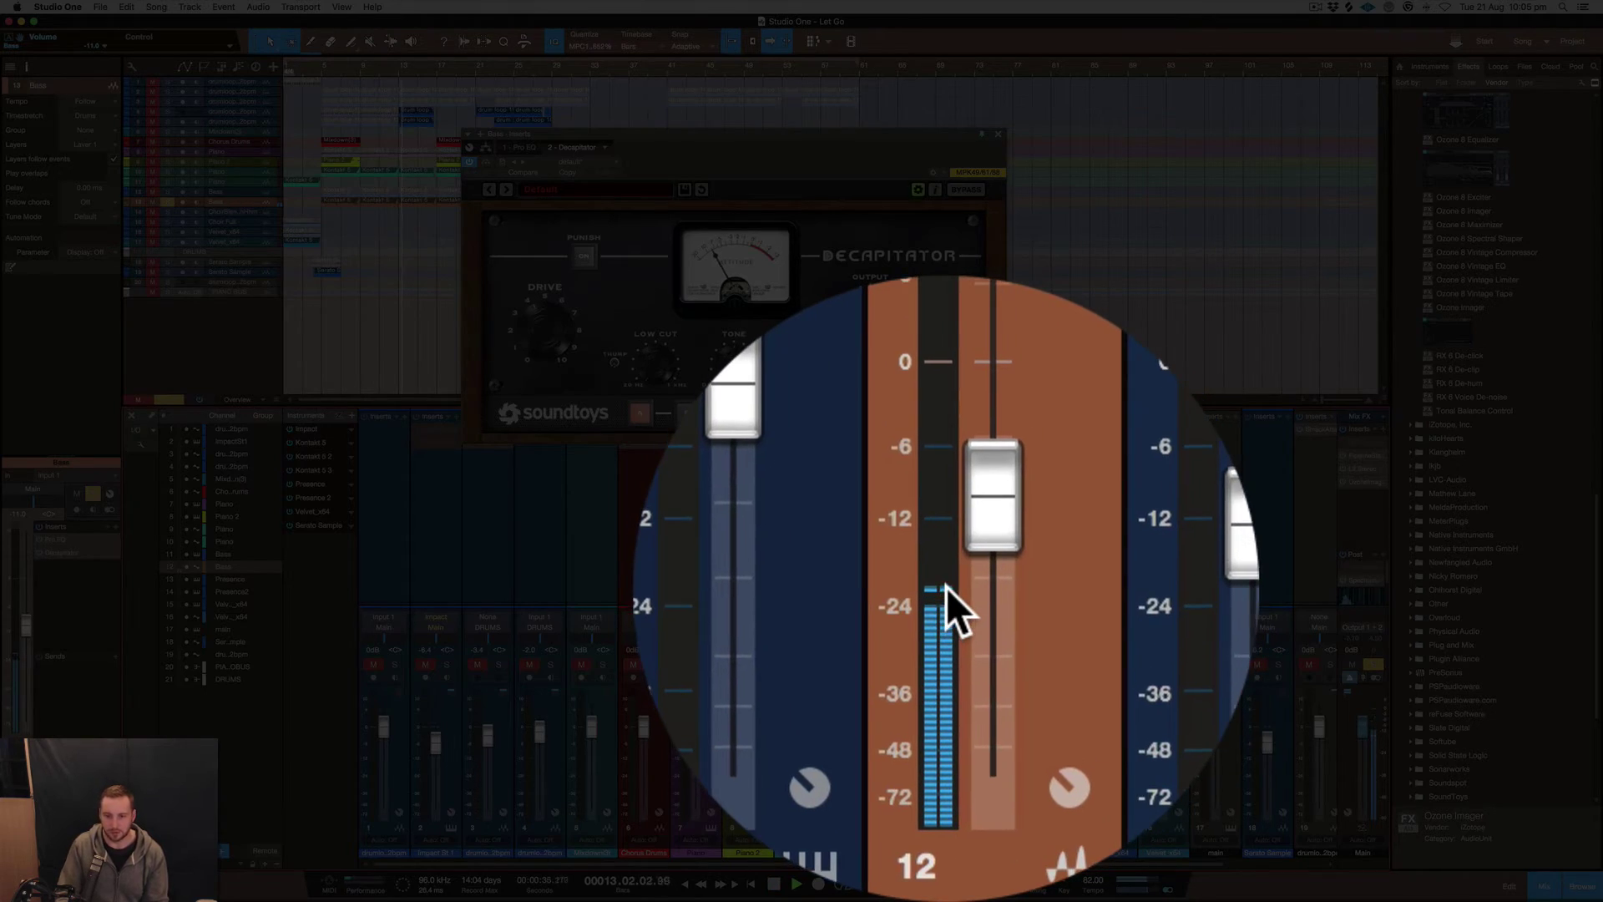
mouse_move(946, 770)
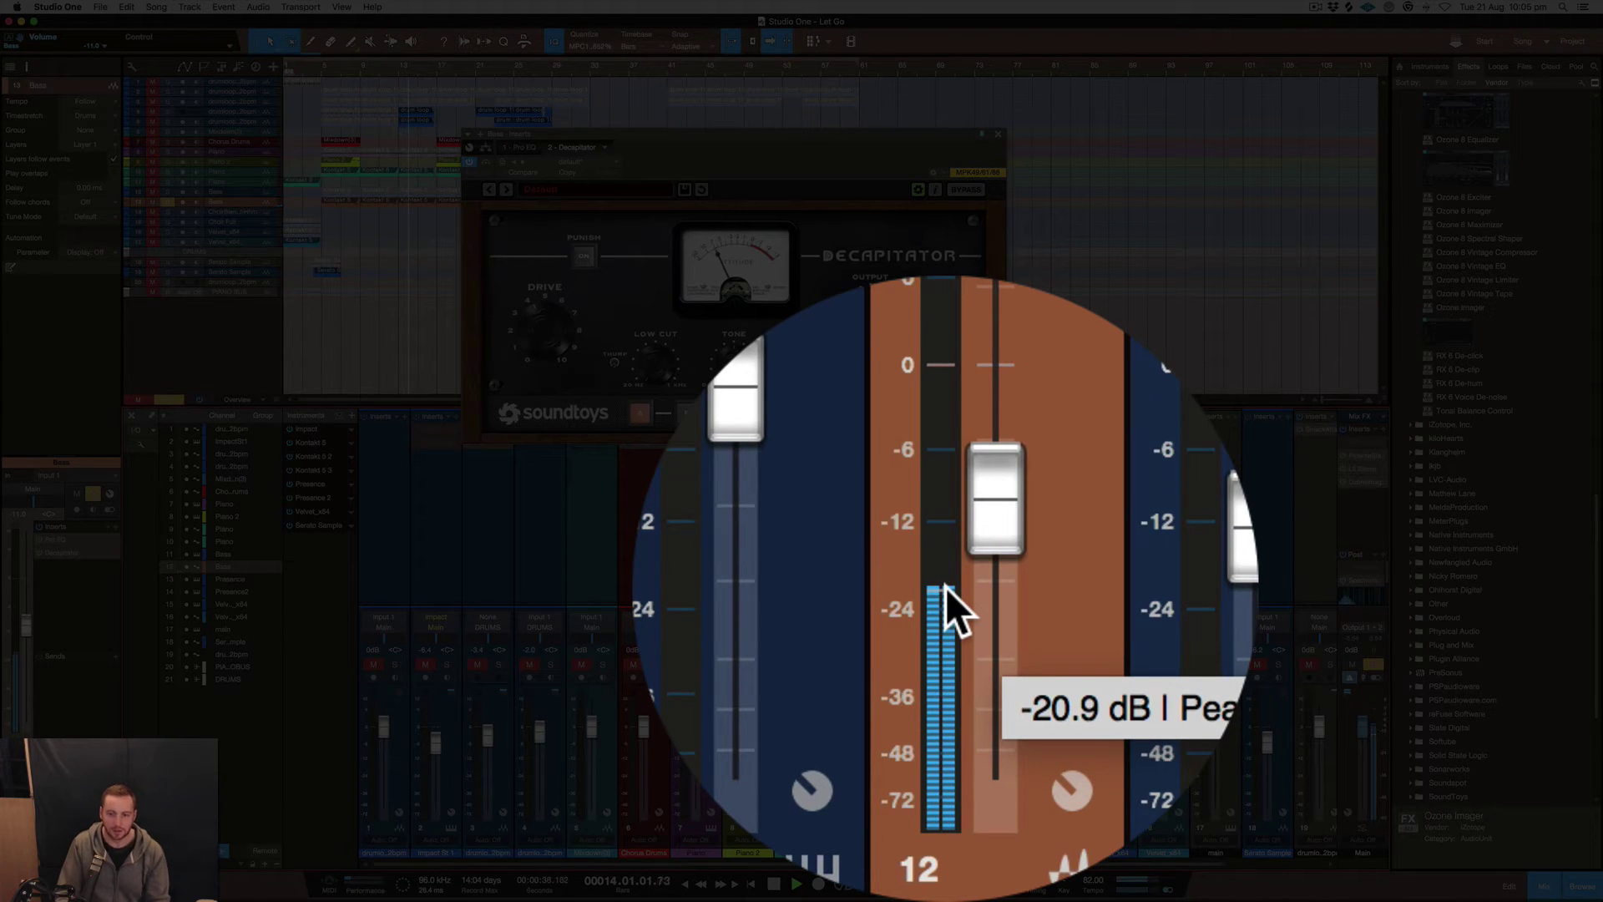
key("space")
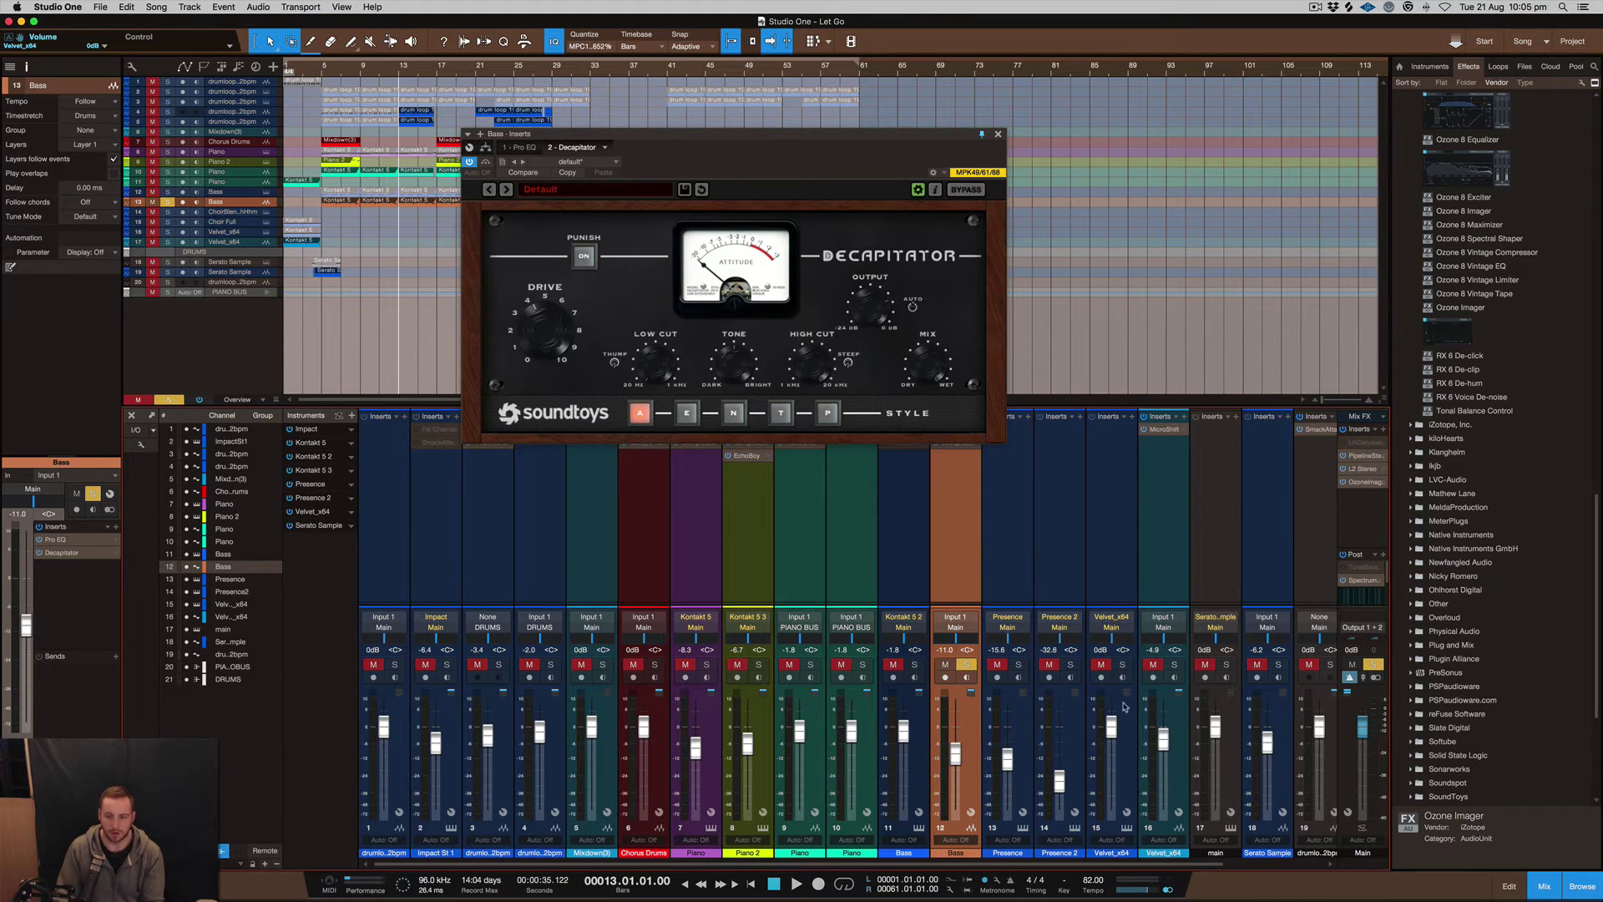
key("space")
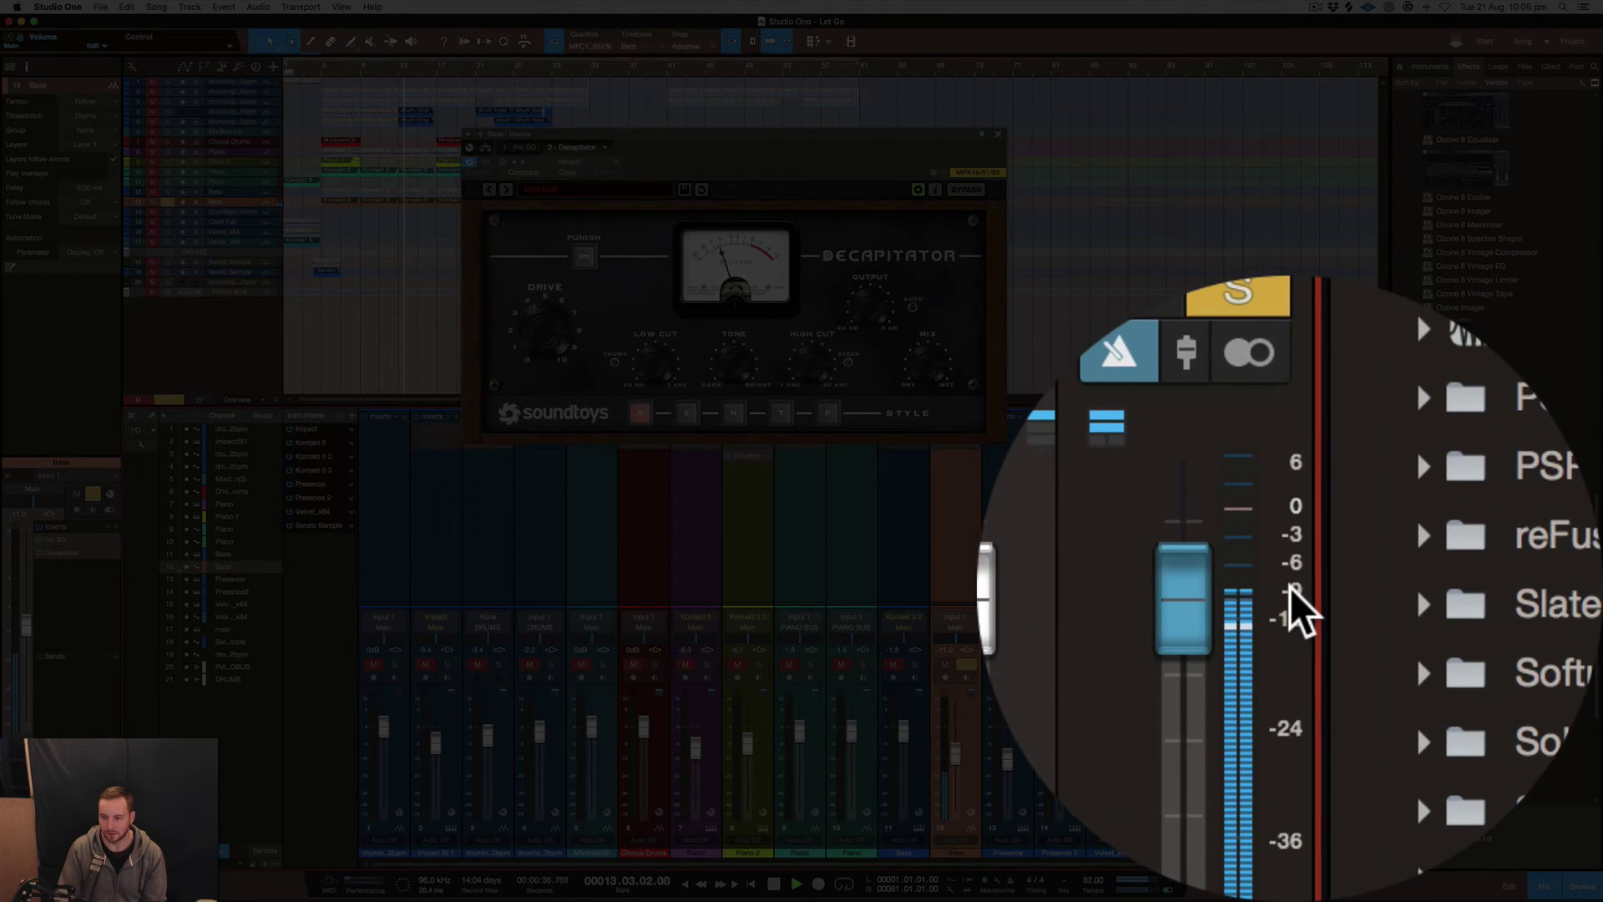
key("space")
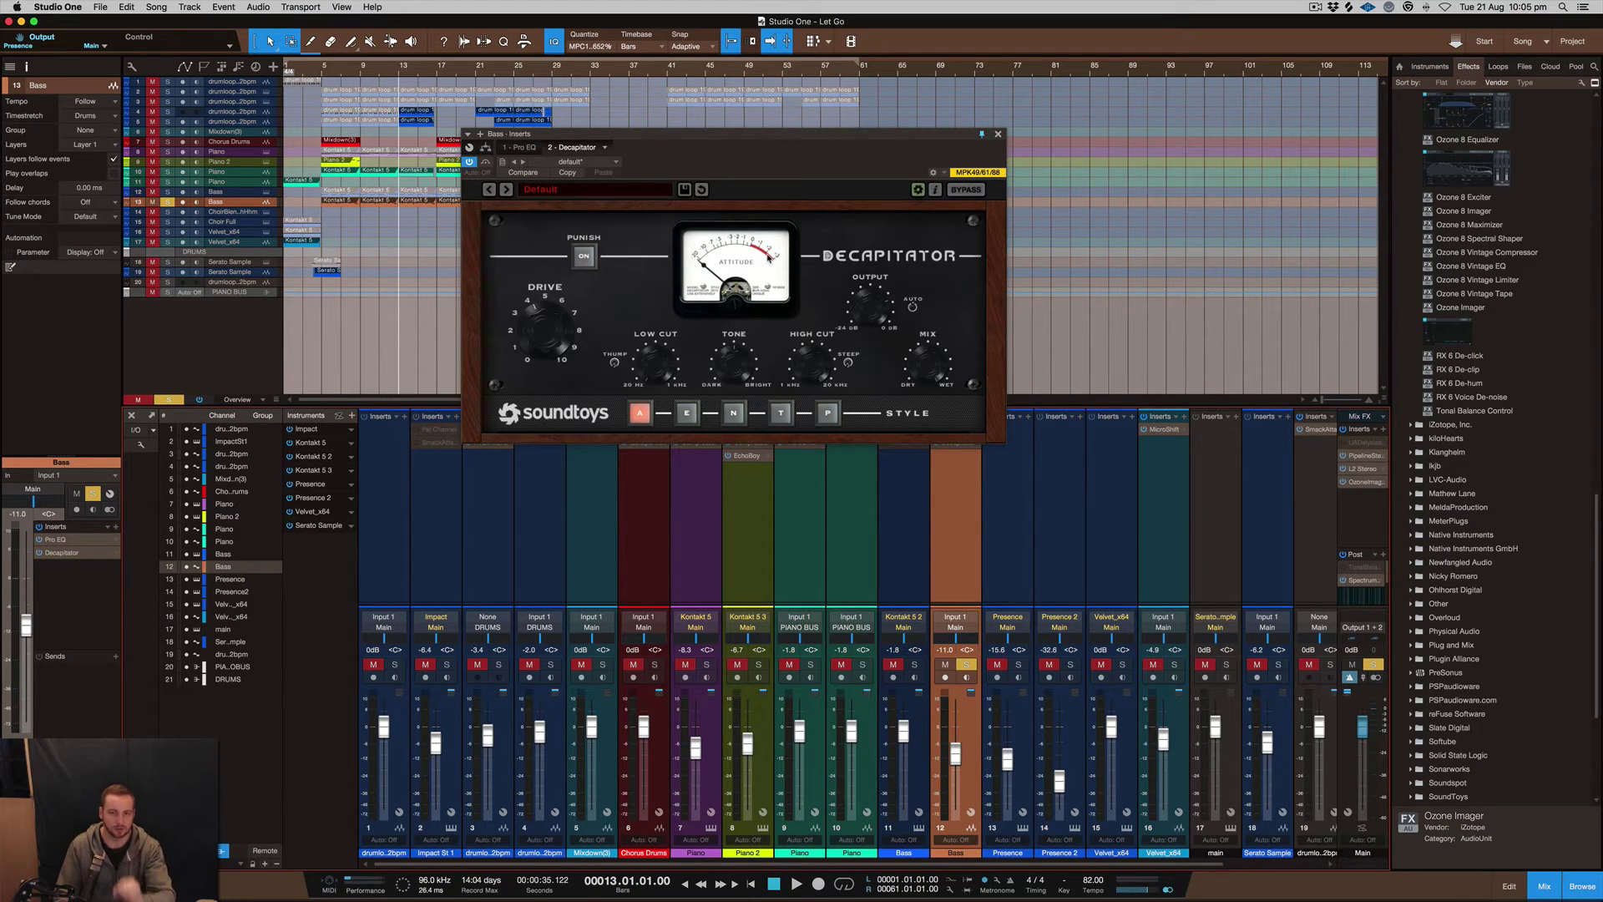
Close Decapitator and add the PreSonus RedlightDist effect after it in the Bass channel's insert chain.
left_click(999, 134)
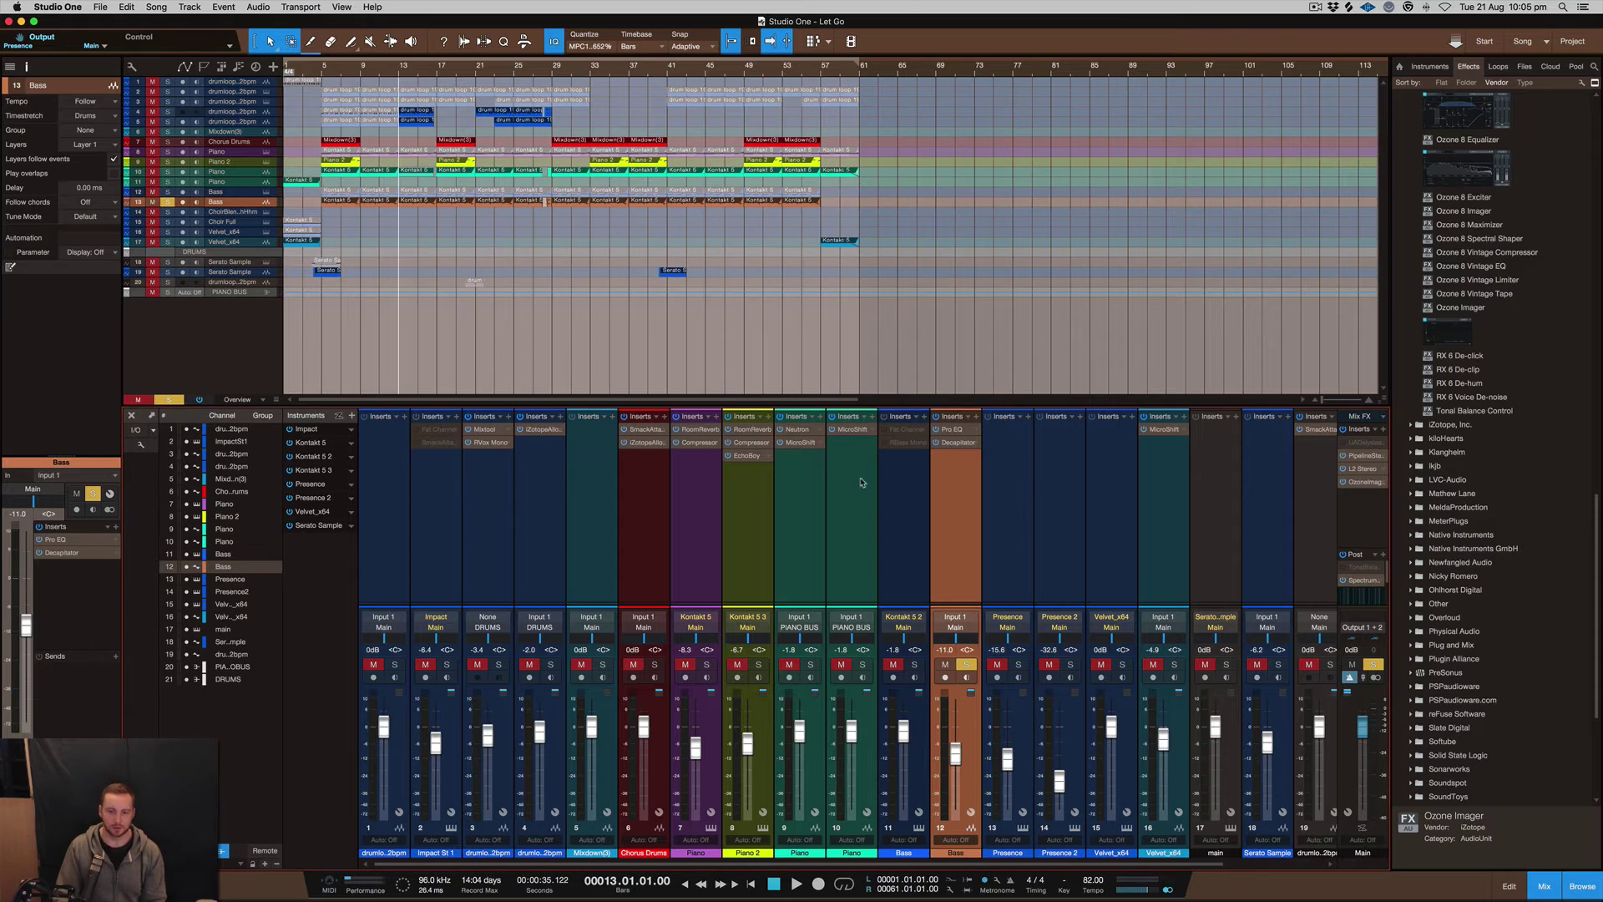
scroll(1476, 395, "up", 15)
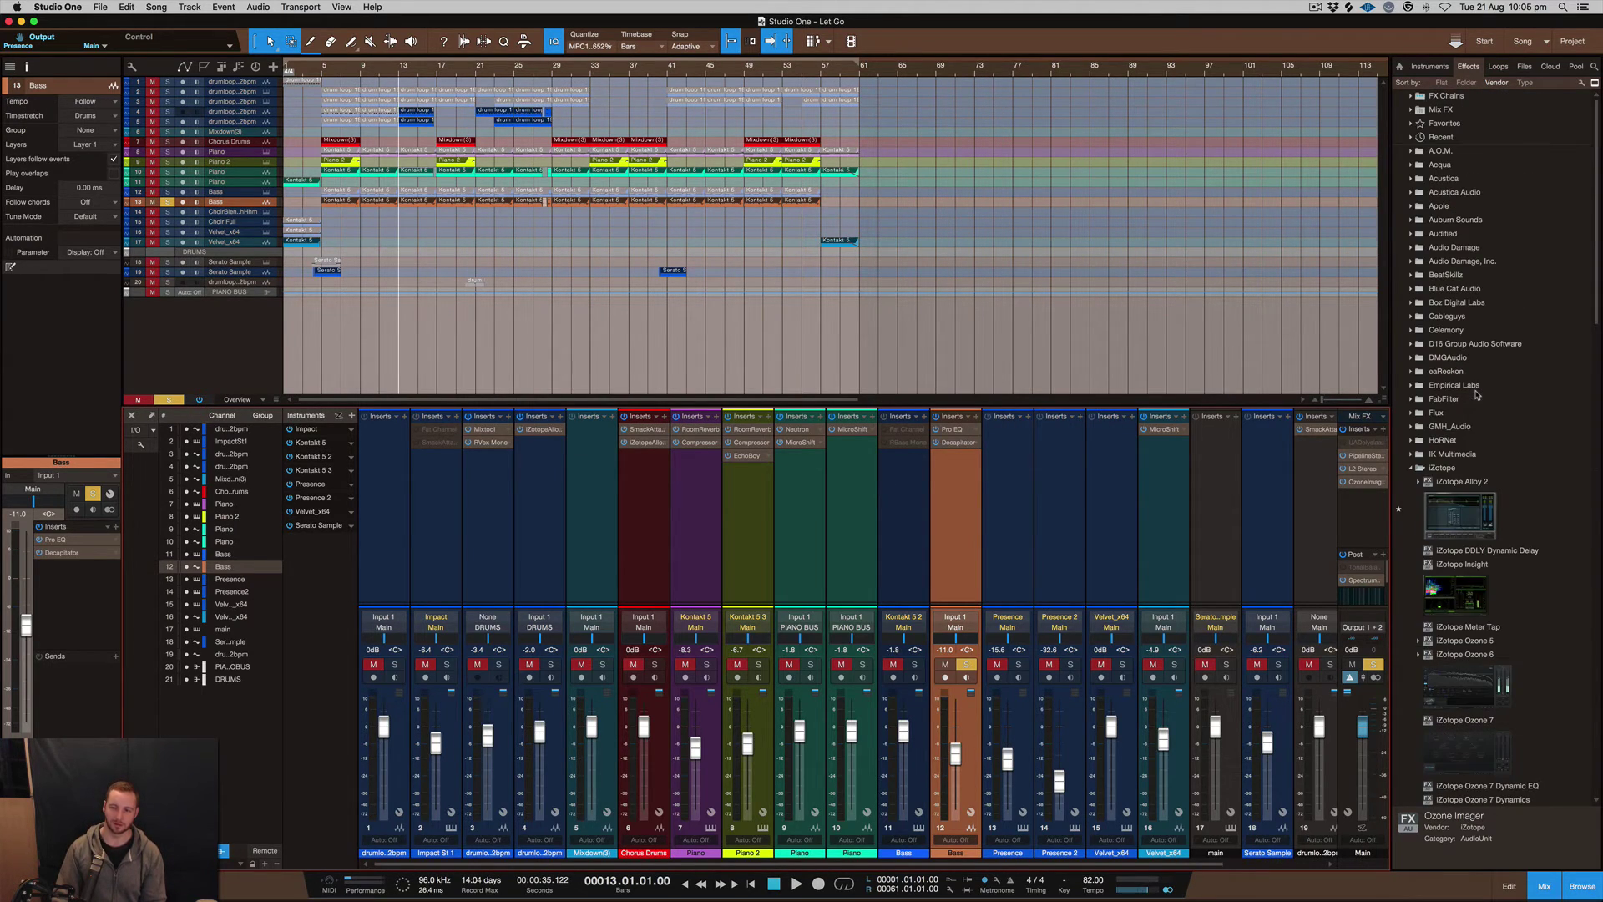
left_click(1412, 468)
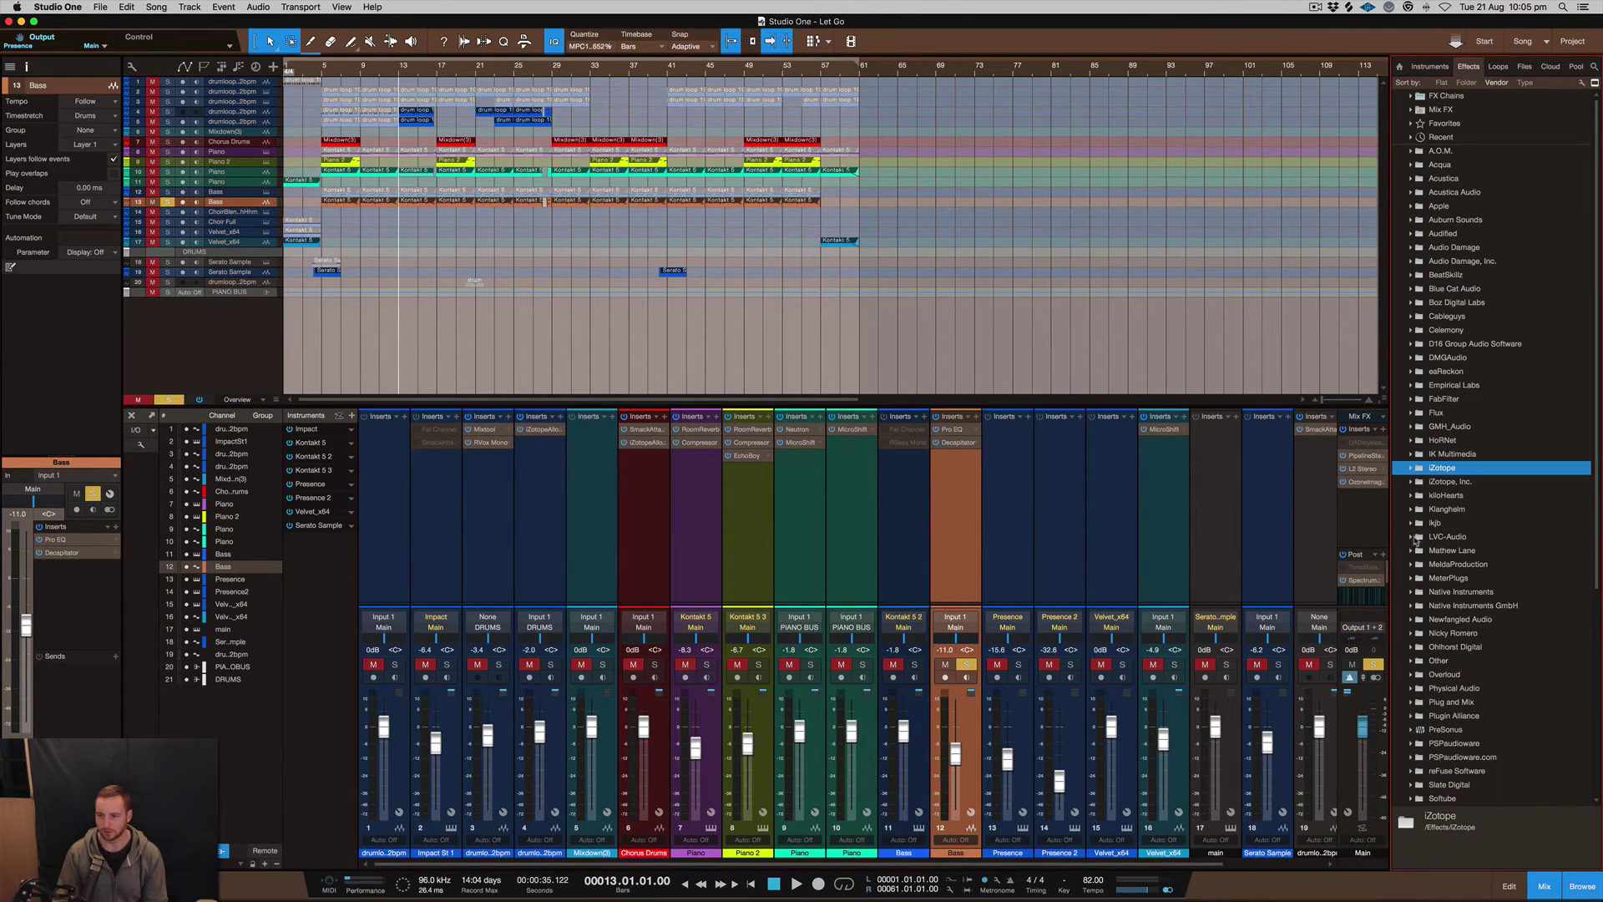
scroll(1436, 558, "down", 10)
scroll(1484, 466, "up", 4)
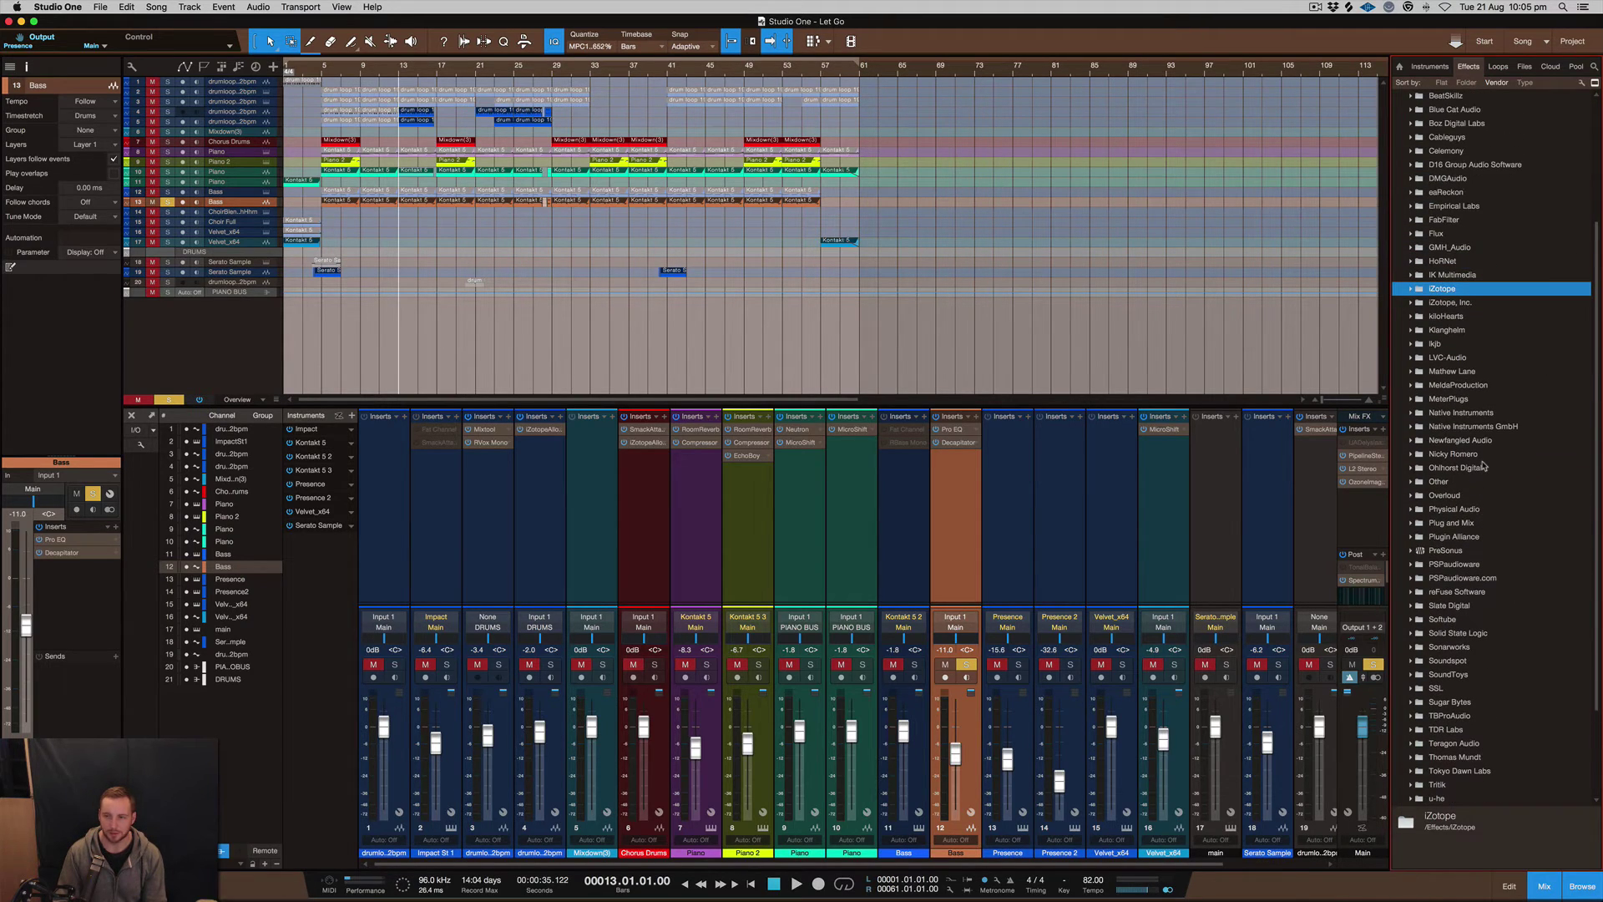
left_click(1413, 551)
scroll(1458, 549, "down", 8)
scroll(1457, 549, "down", 5)
left_click_drag(1443, 626, 987, 435)
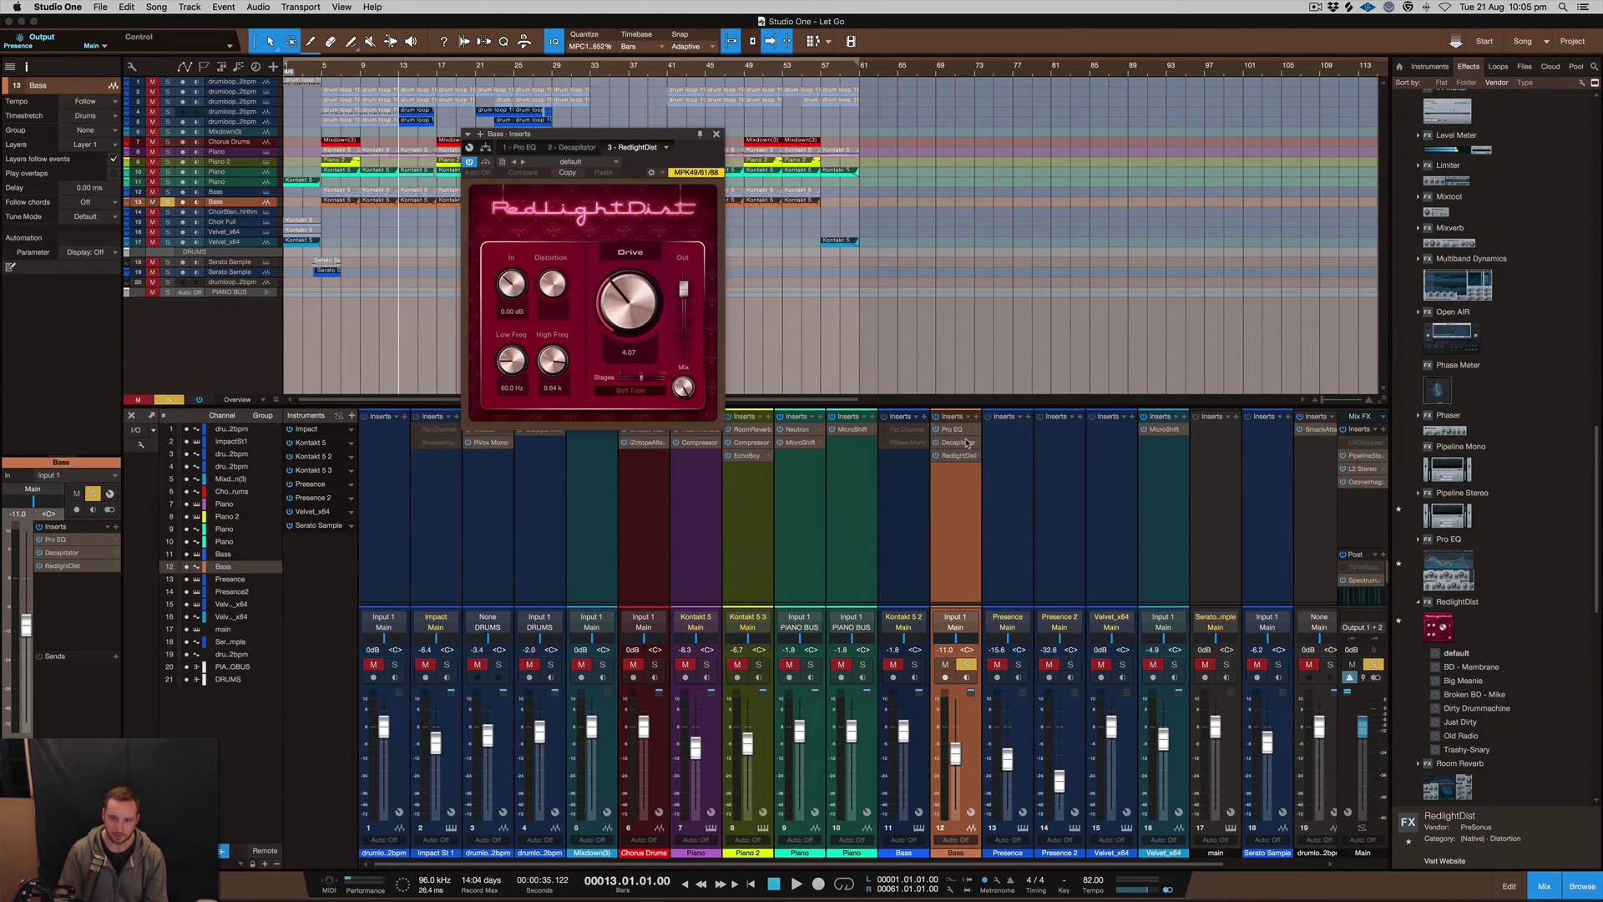
Disable Decapitator on the Bass channel and set RedlightDist's Low Freq to 20 Hz.
right_click(962, 443)
left_click(973, 549)
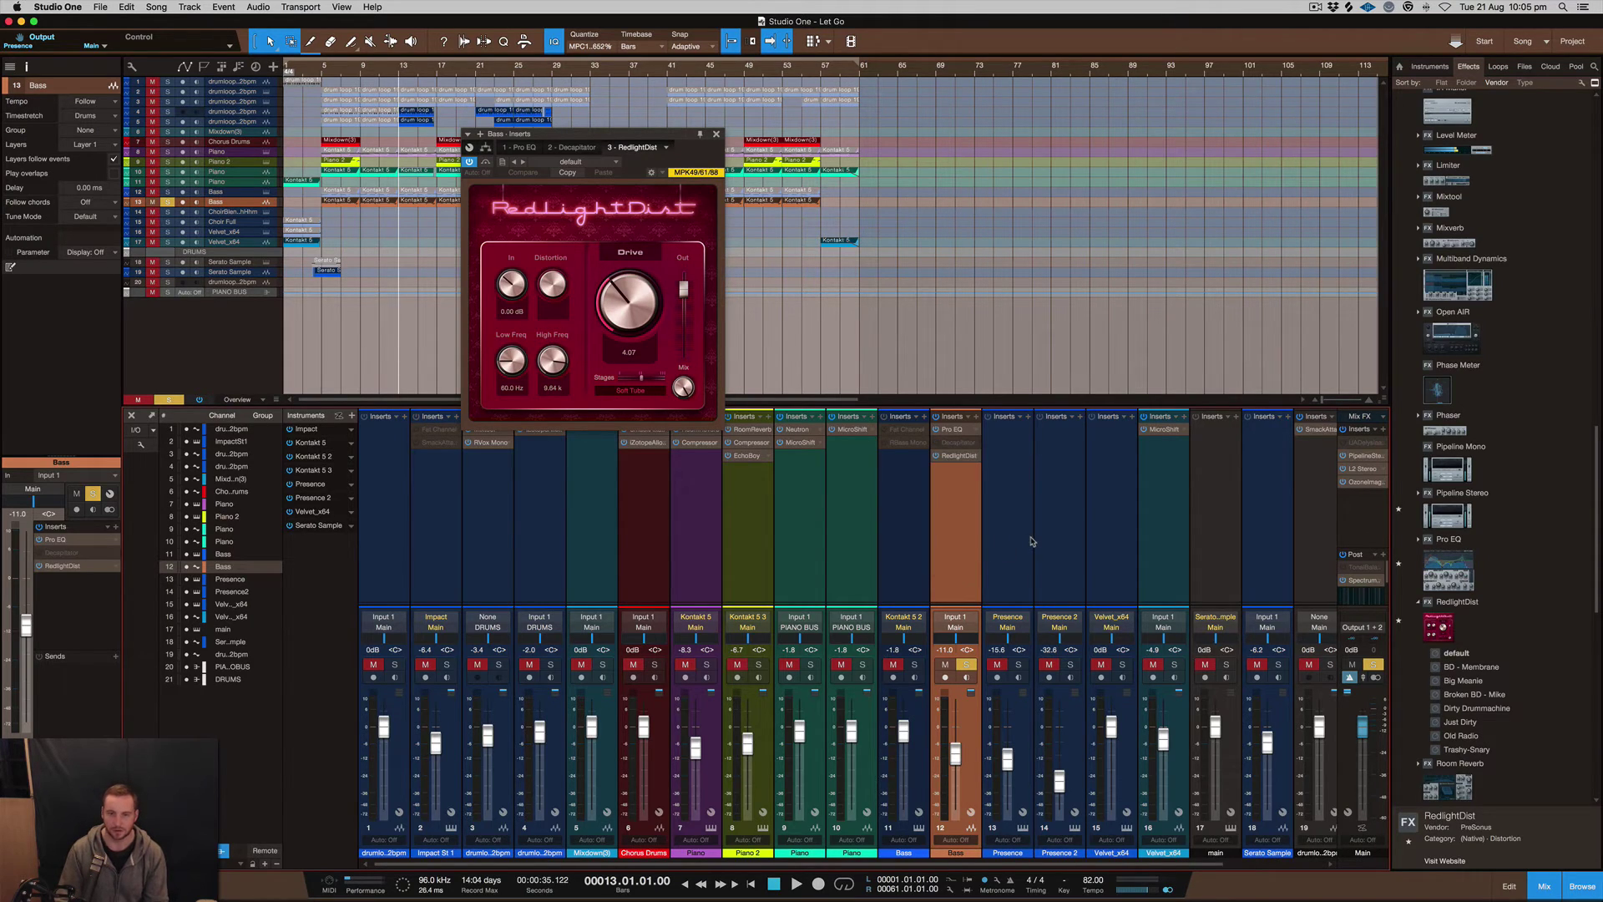
left_click_drag(504, 375, 524, 441)
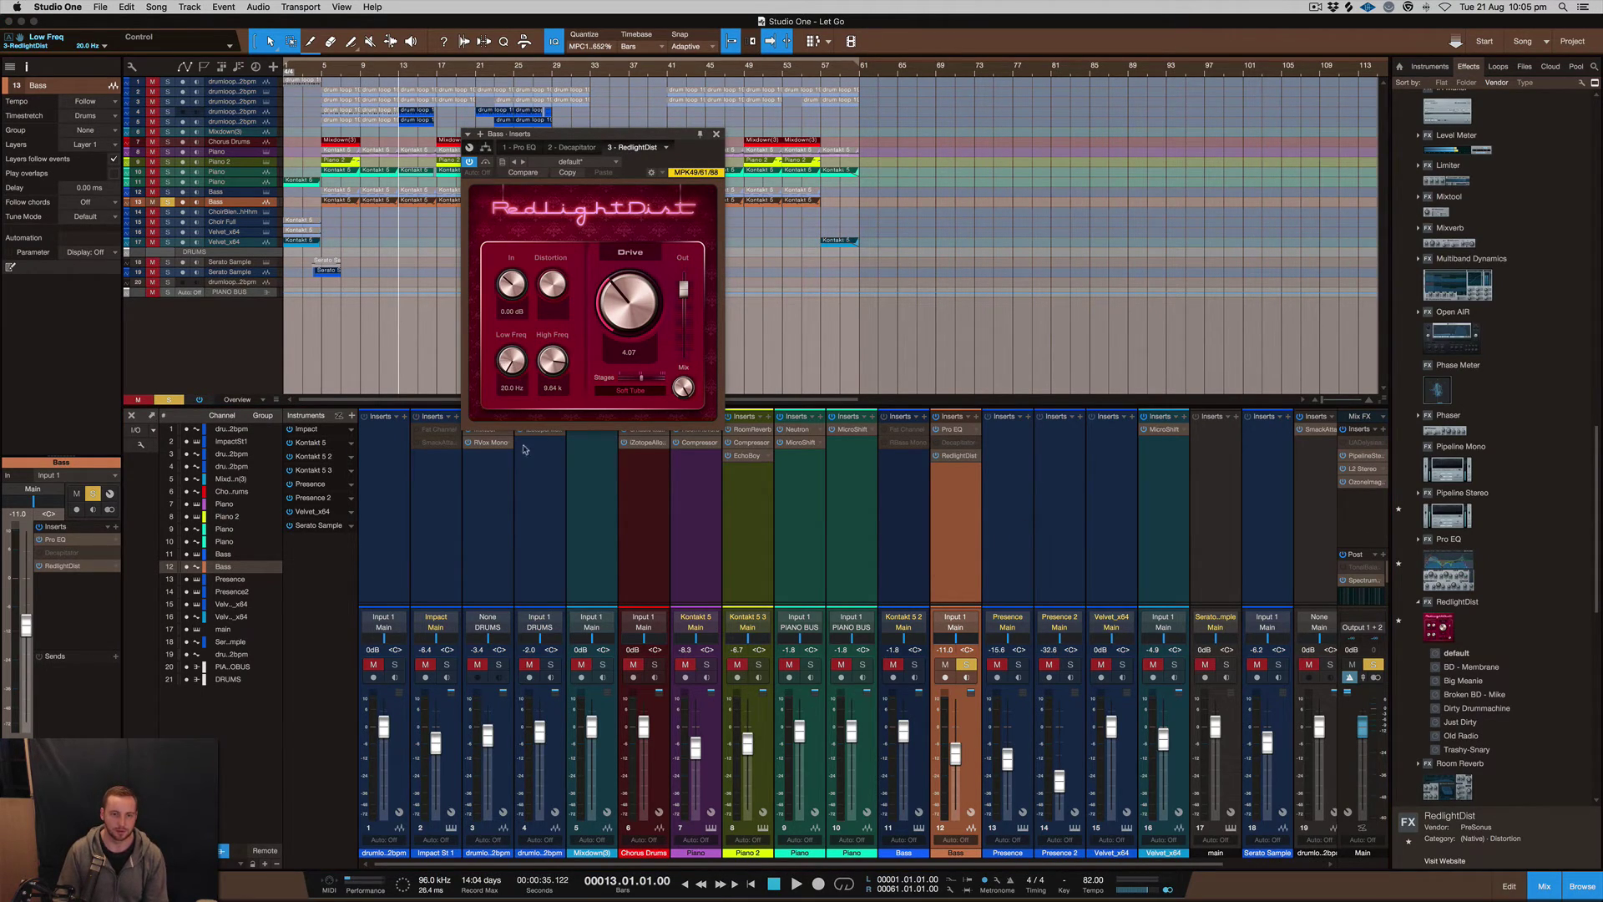
Set RedlightDist's High Freq to 16 kHz, output gain to -12.10 dB and Drive to about 7.81, auditioning the Bass.
left_click_drag(552, 361, 541, 286)
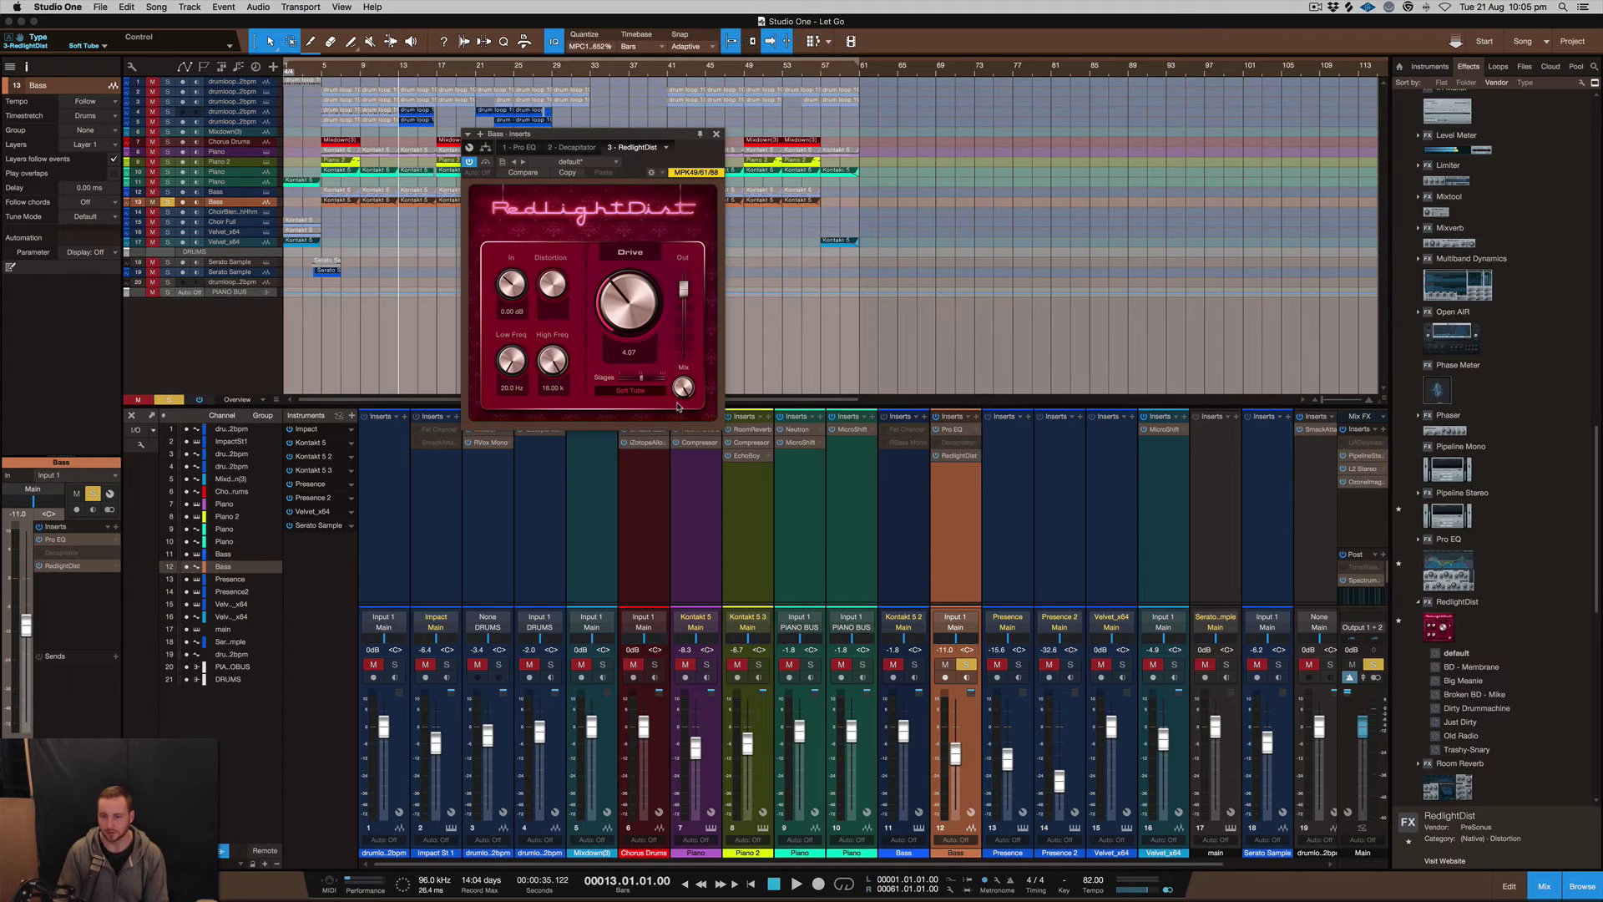
left_click_drag(683, 289, 683, 328)
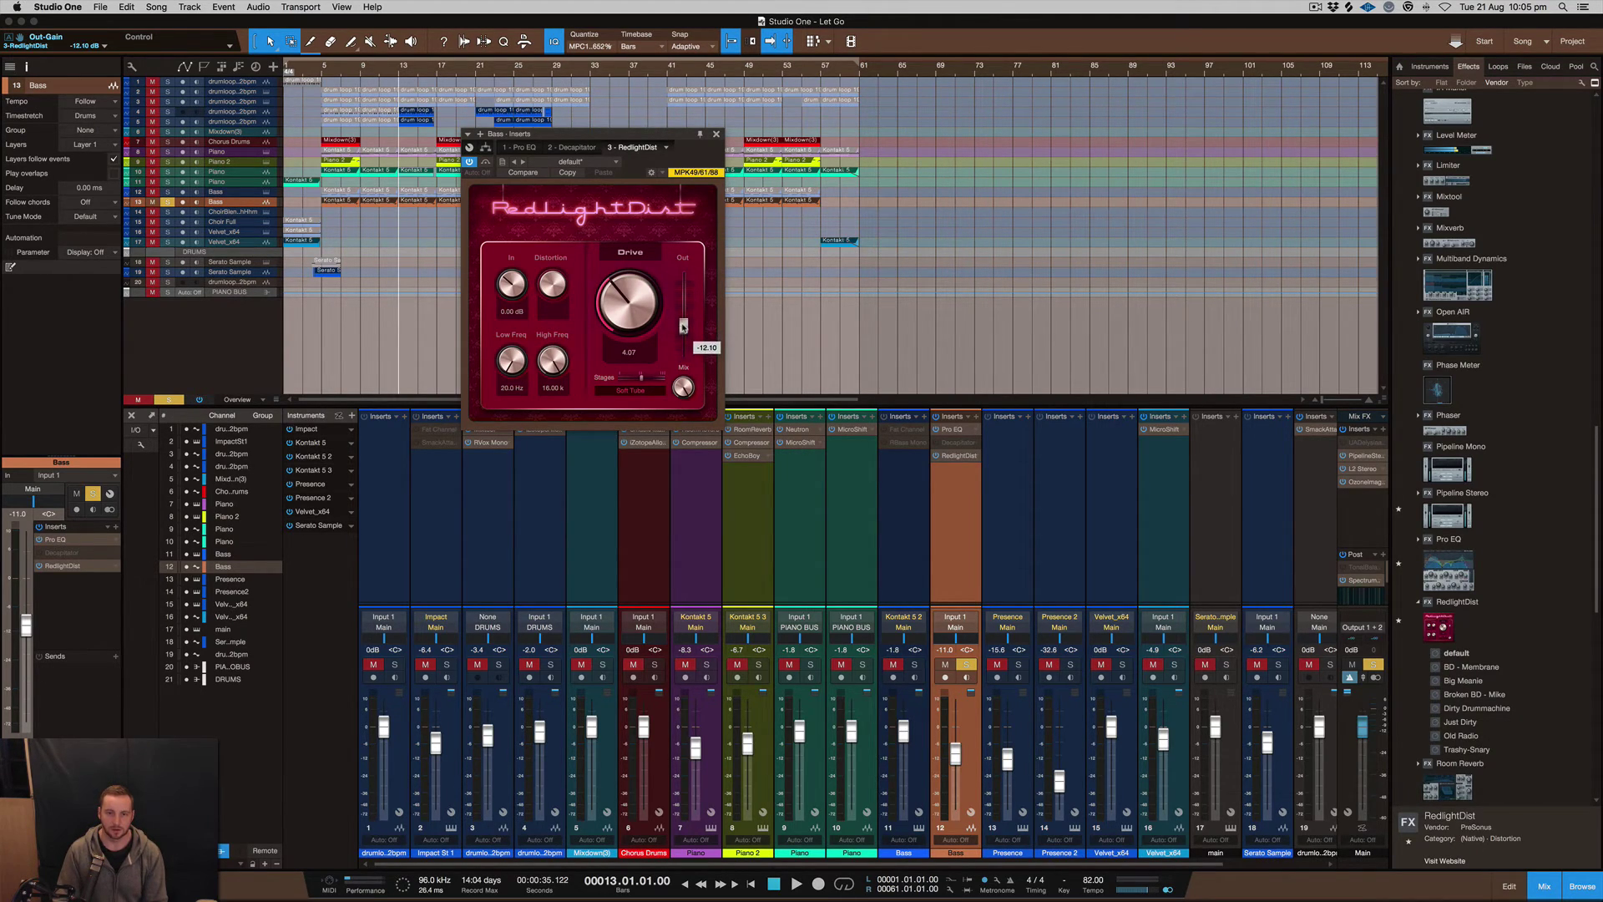
key("space")
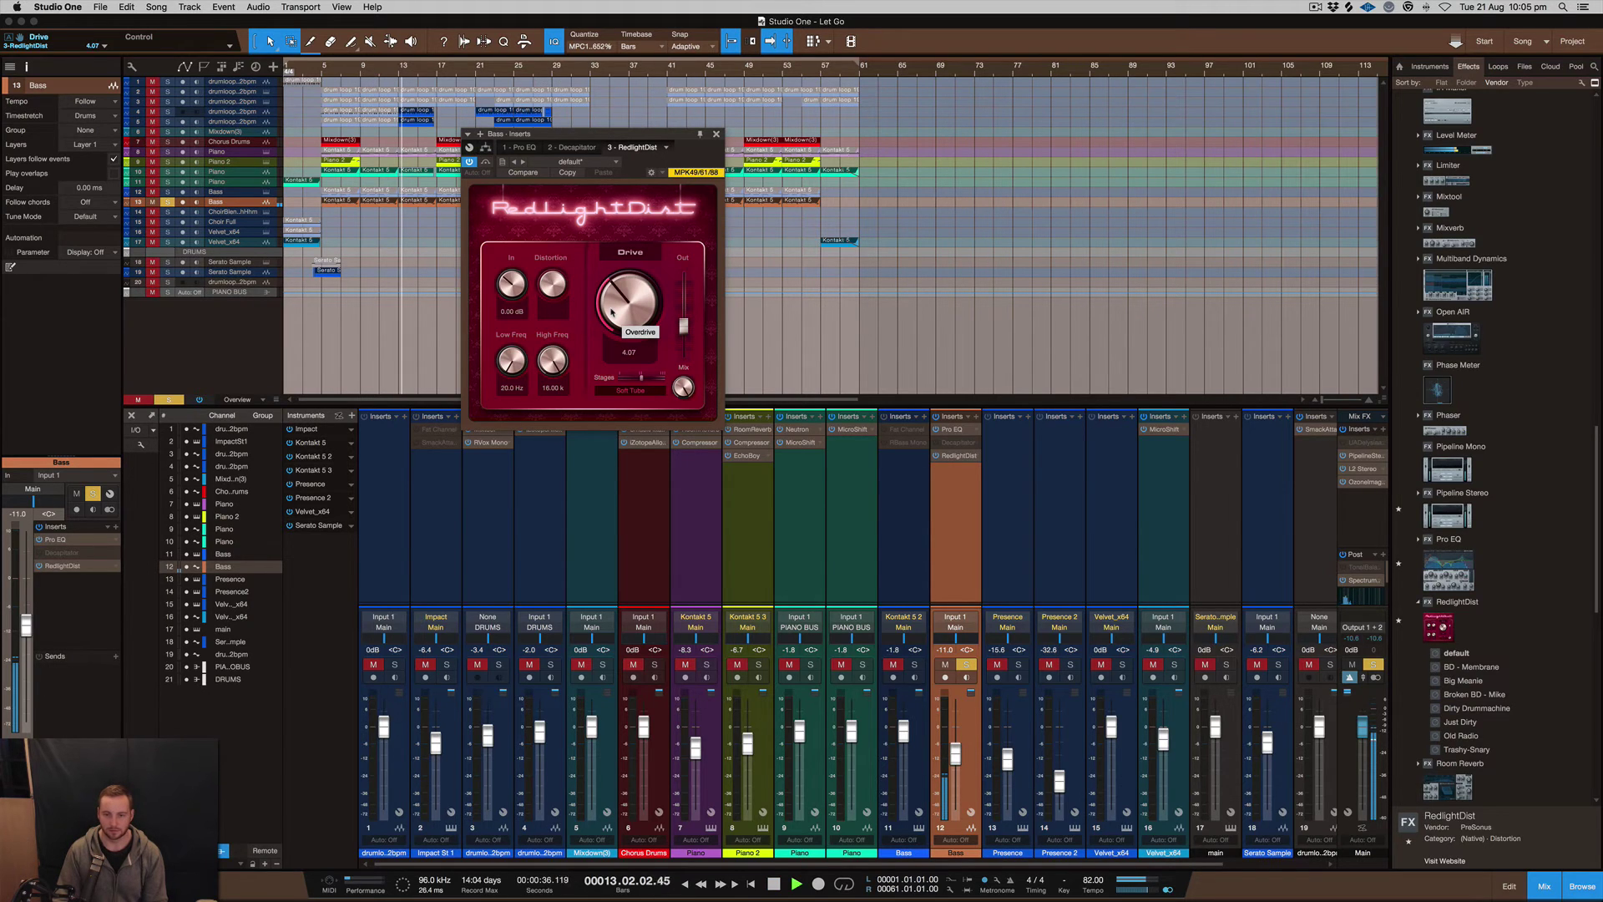
left_click_drag(622, 288, 621, 256)
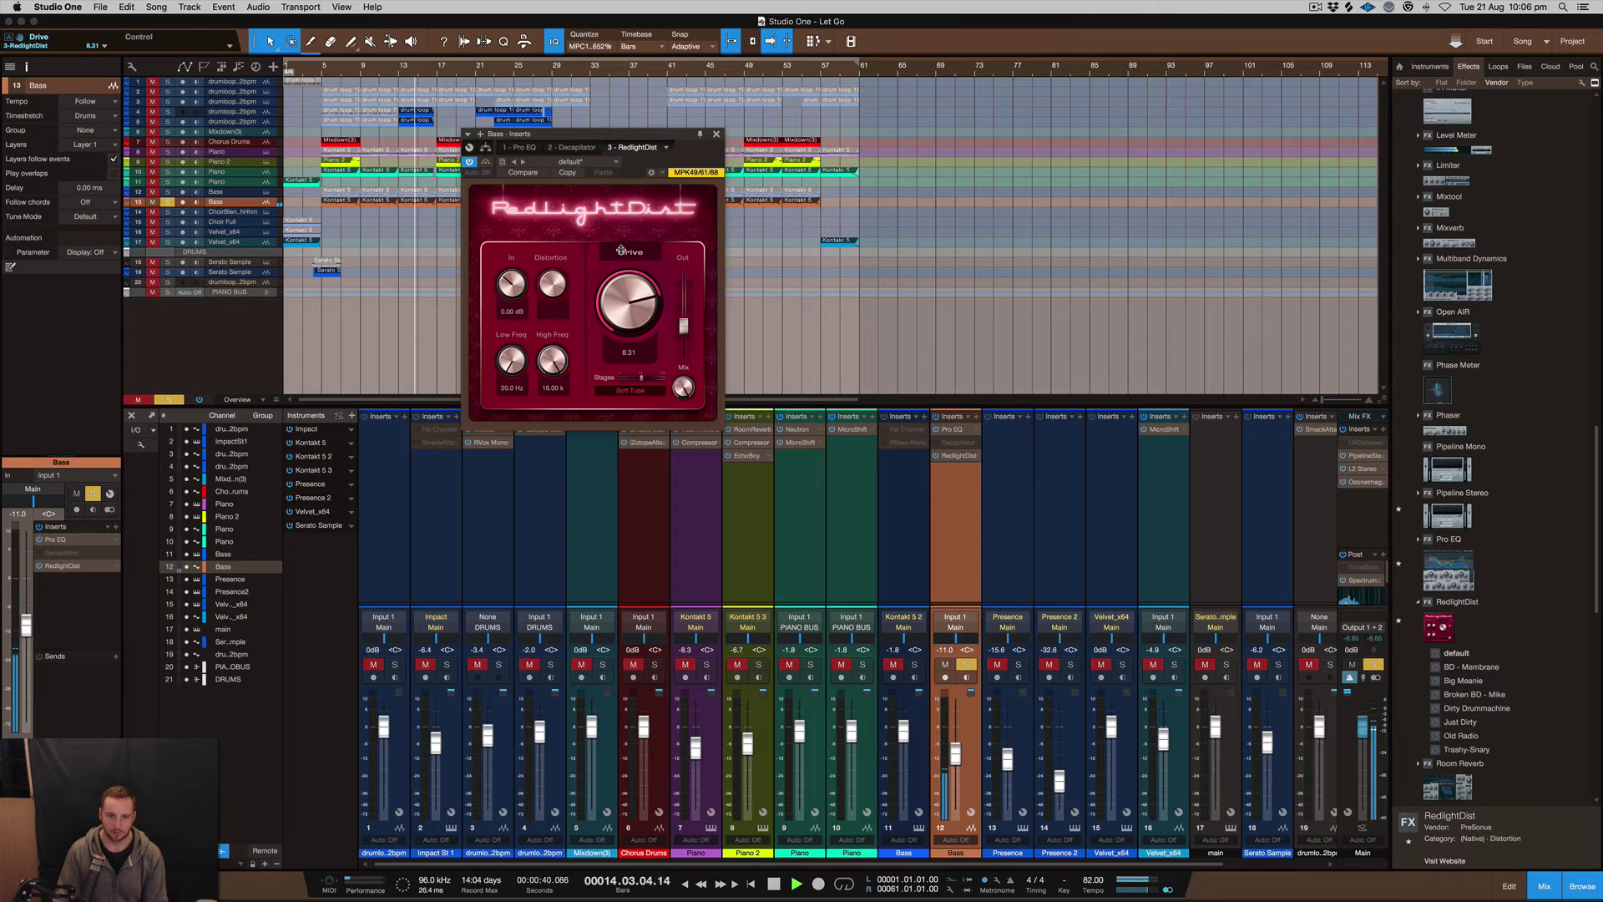
key("space")
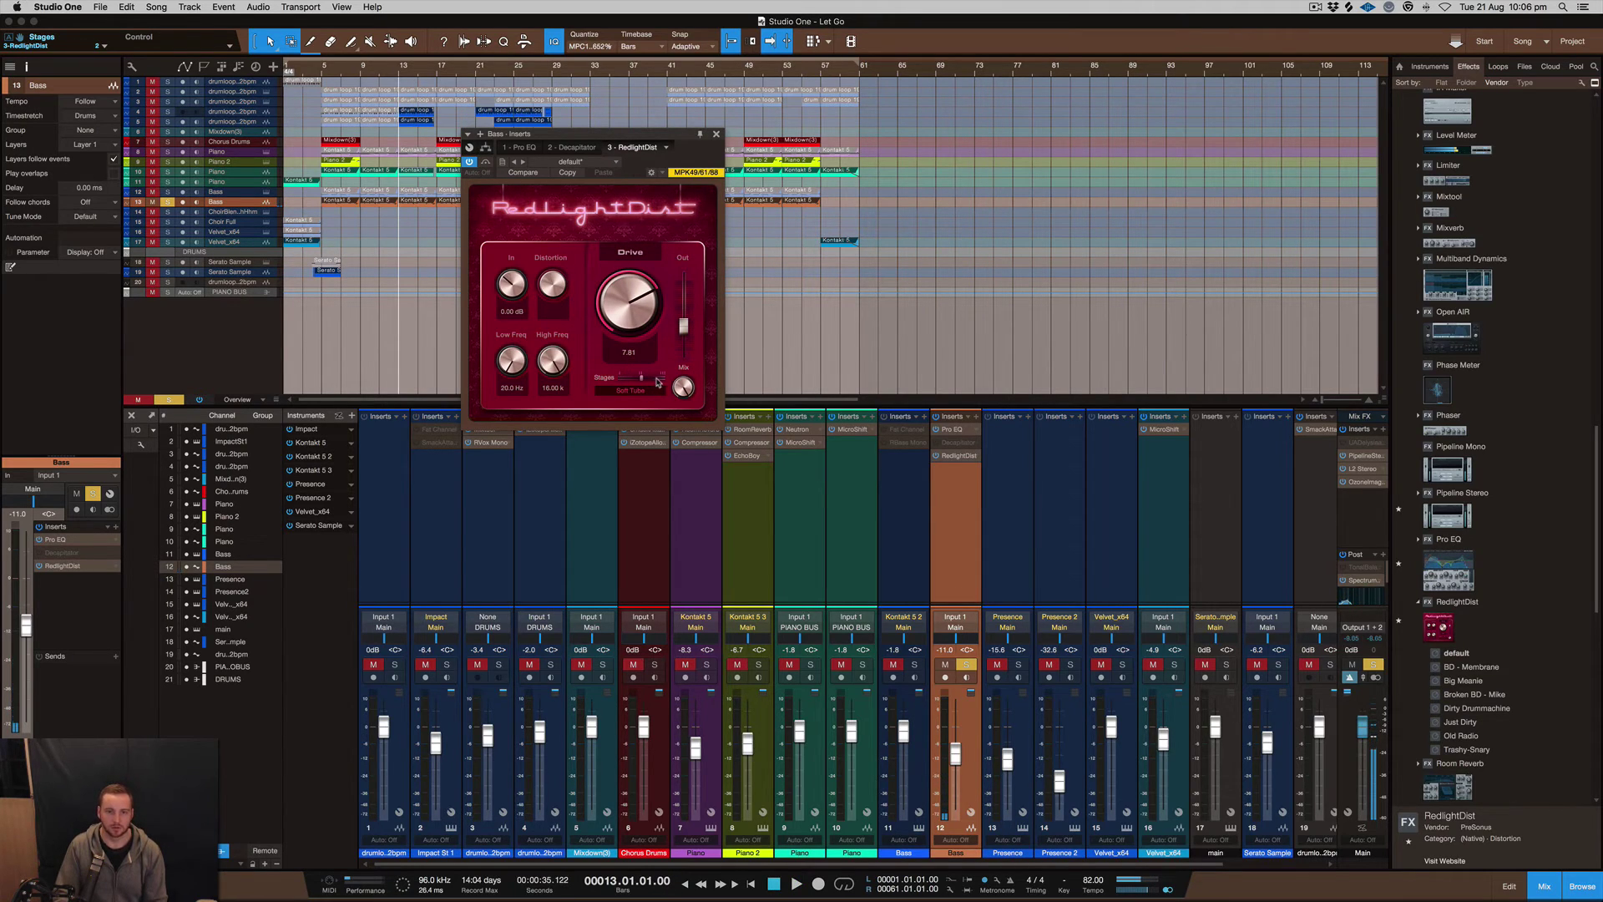
Audition RedlightDist's Bad Tube, Transistor and Fuzz types on the Bass during playback, raising Drive to about 8.47 with Fuzz.
left_click(630, 390)
left_click(640, 430)
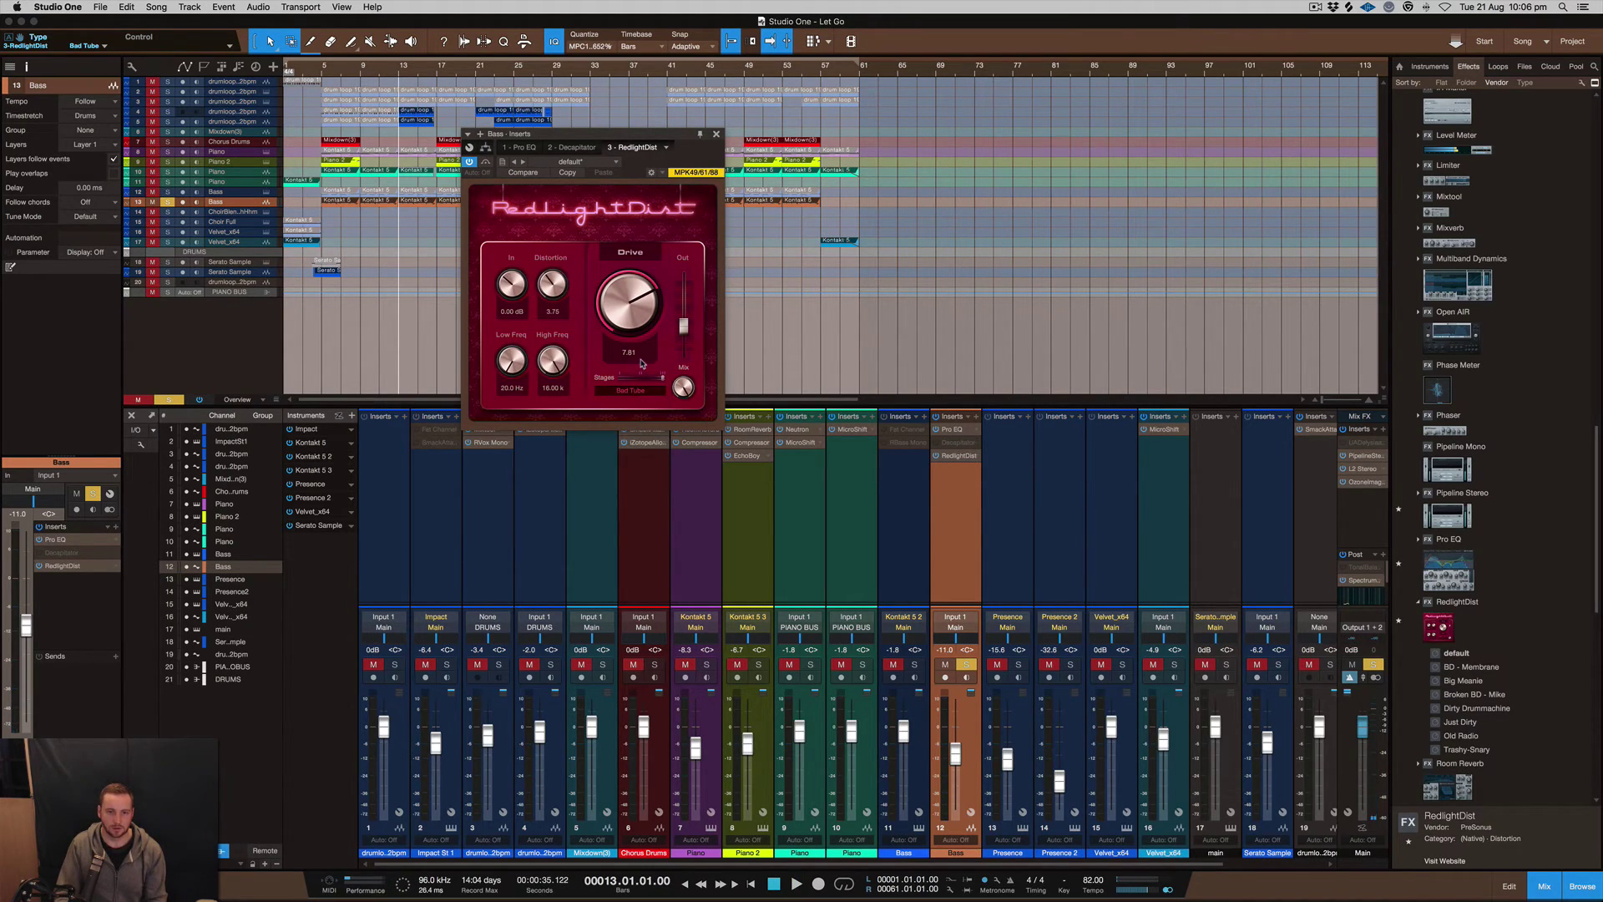
key("space")
left_click(632, 390)
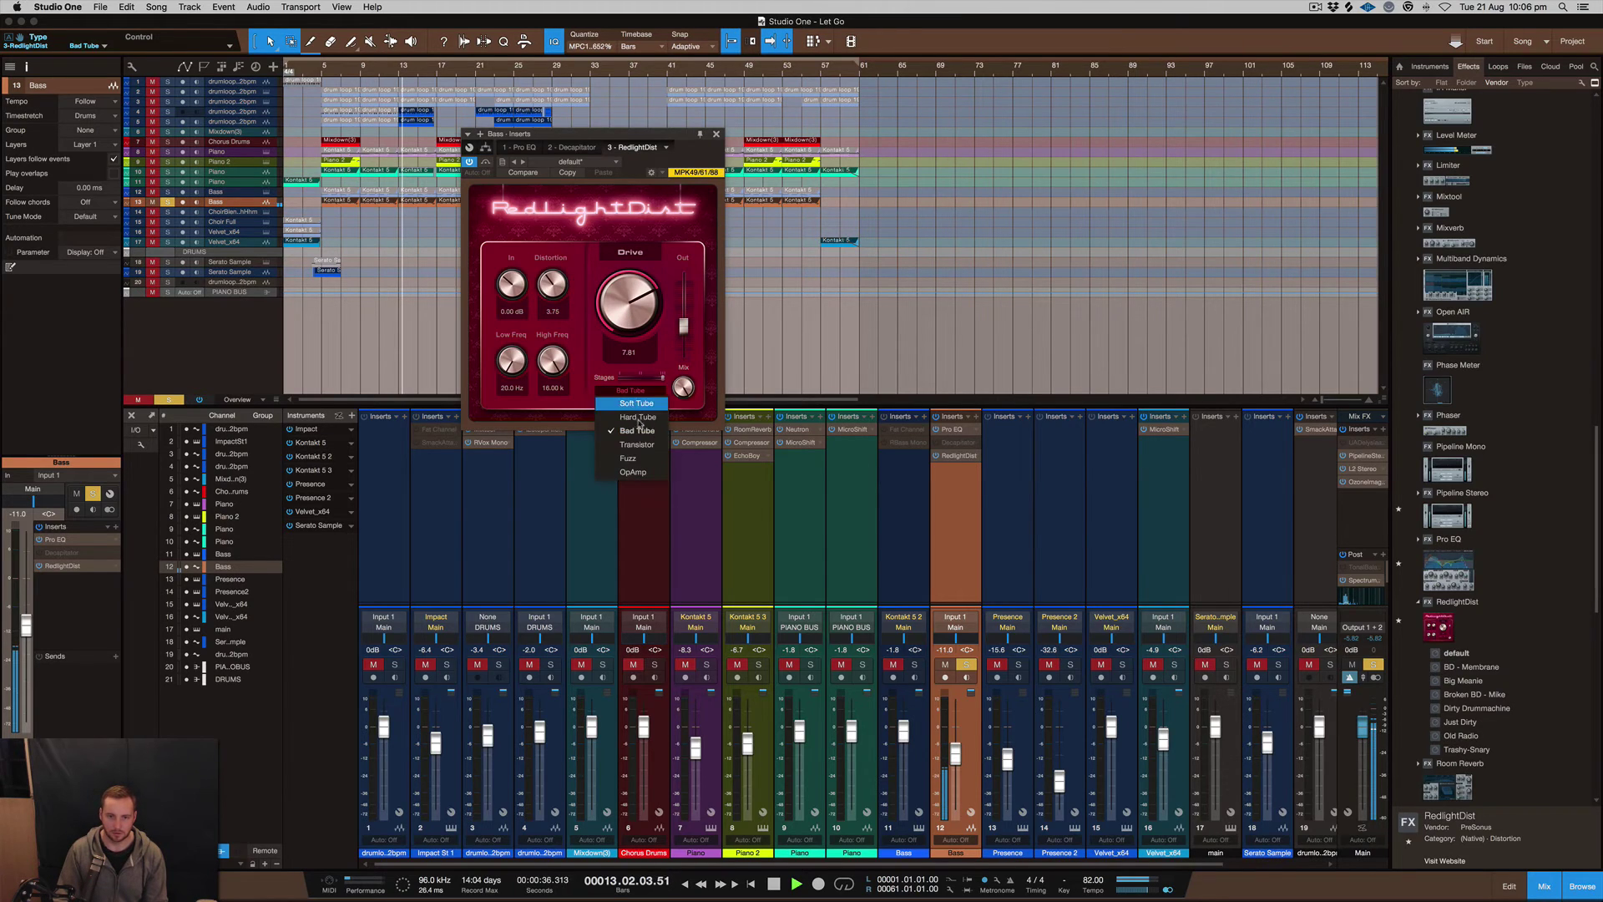
left_click(635, 442)
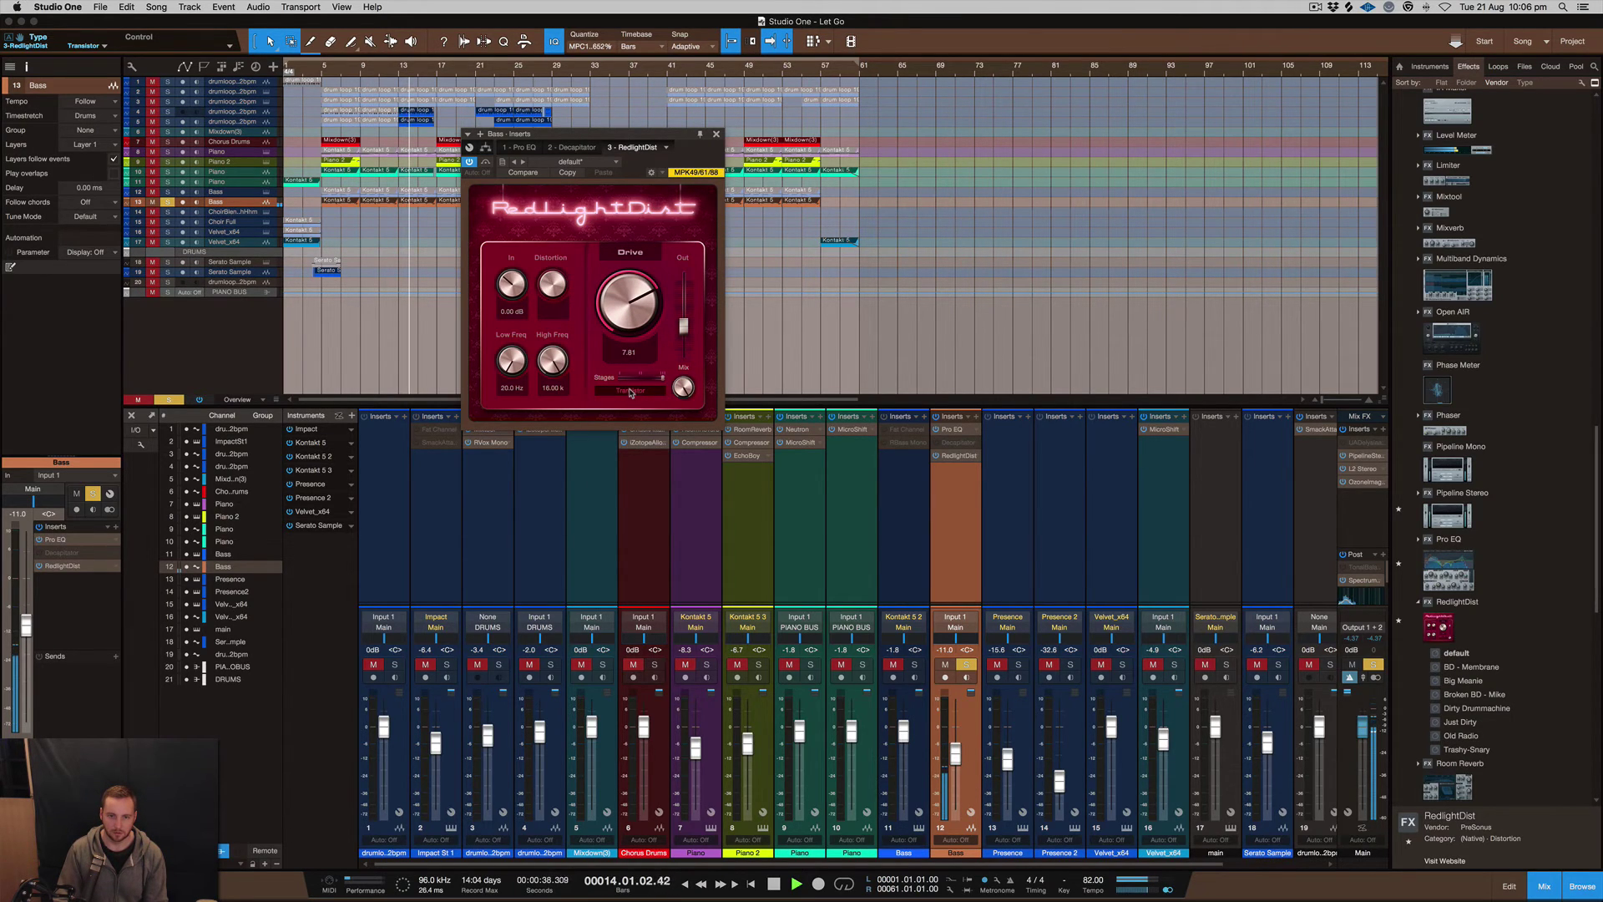
left_click(631, 391)
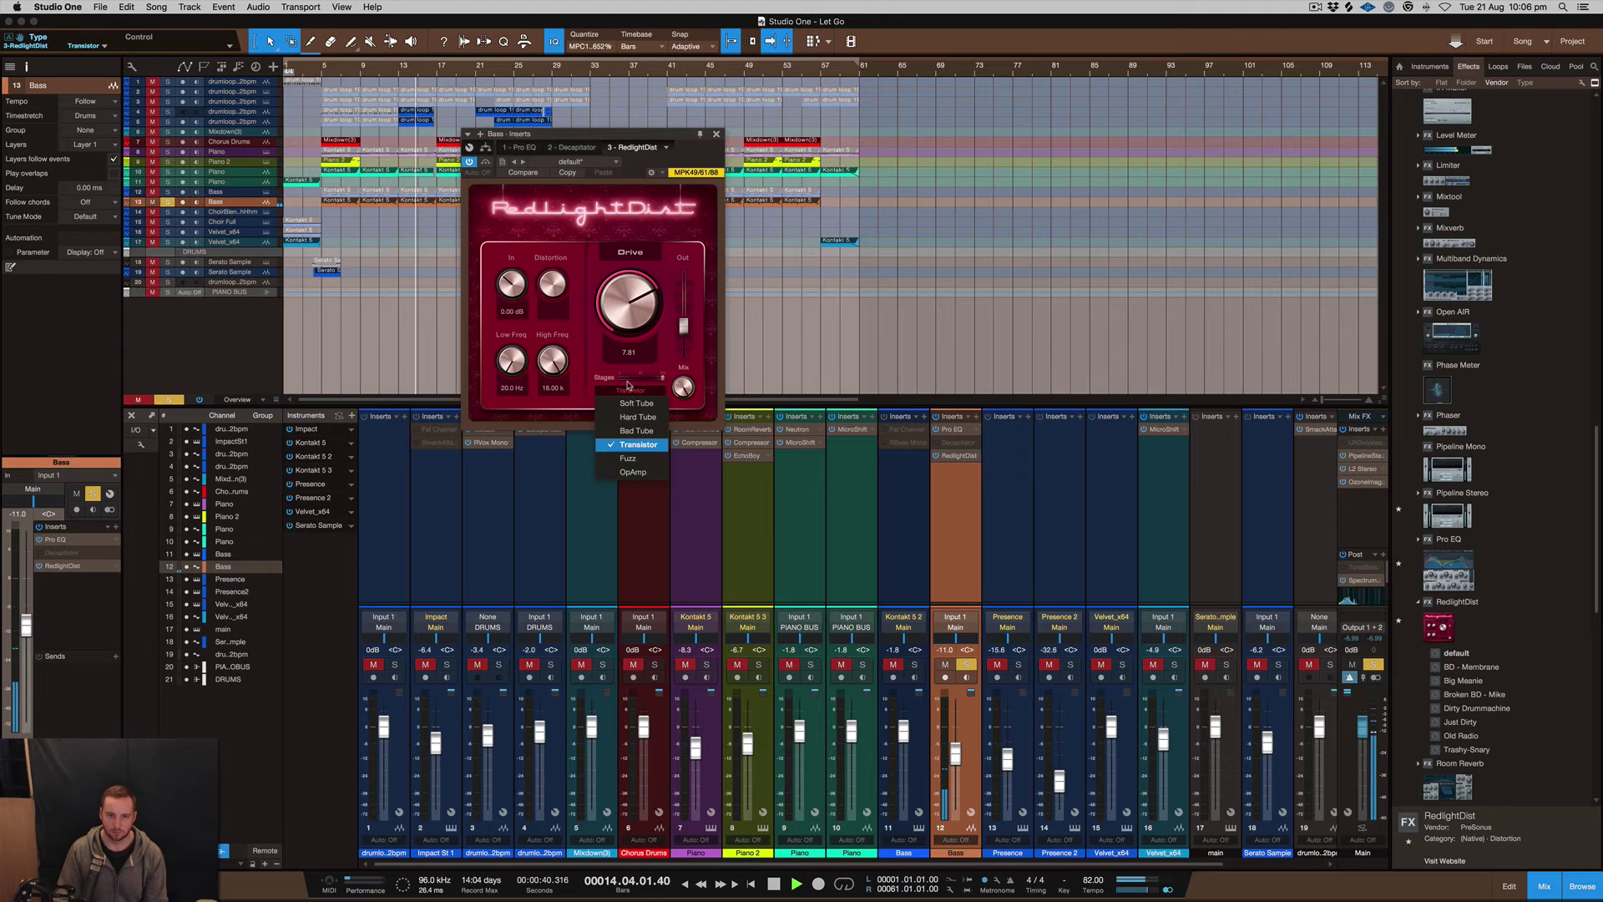
left_click(627, 459)
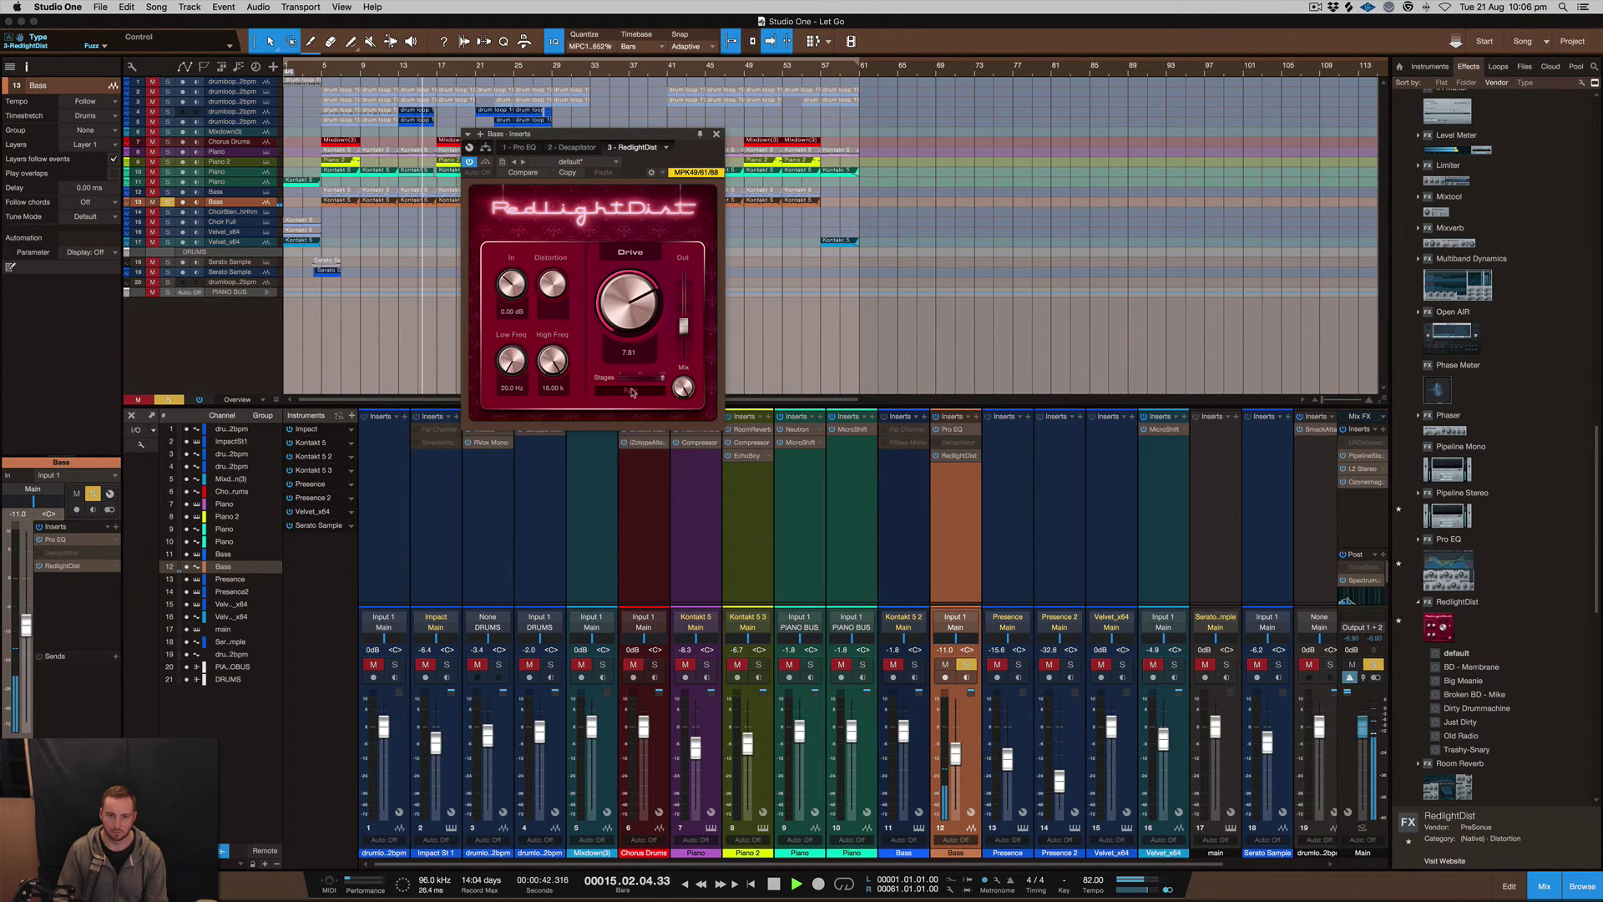
left_click_drag(632, 325, 609, 293)
key("space")
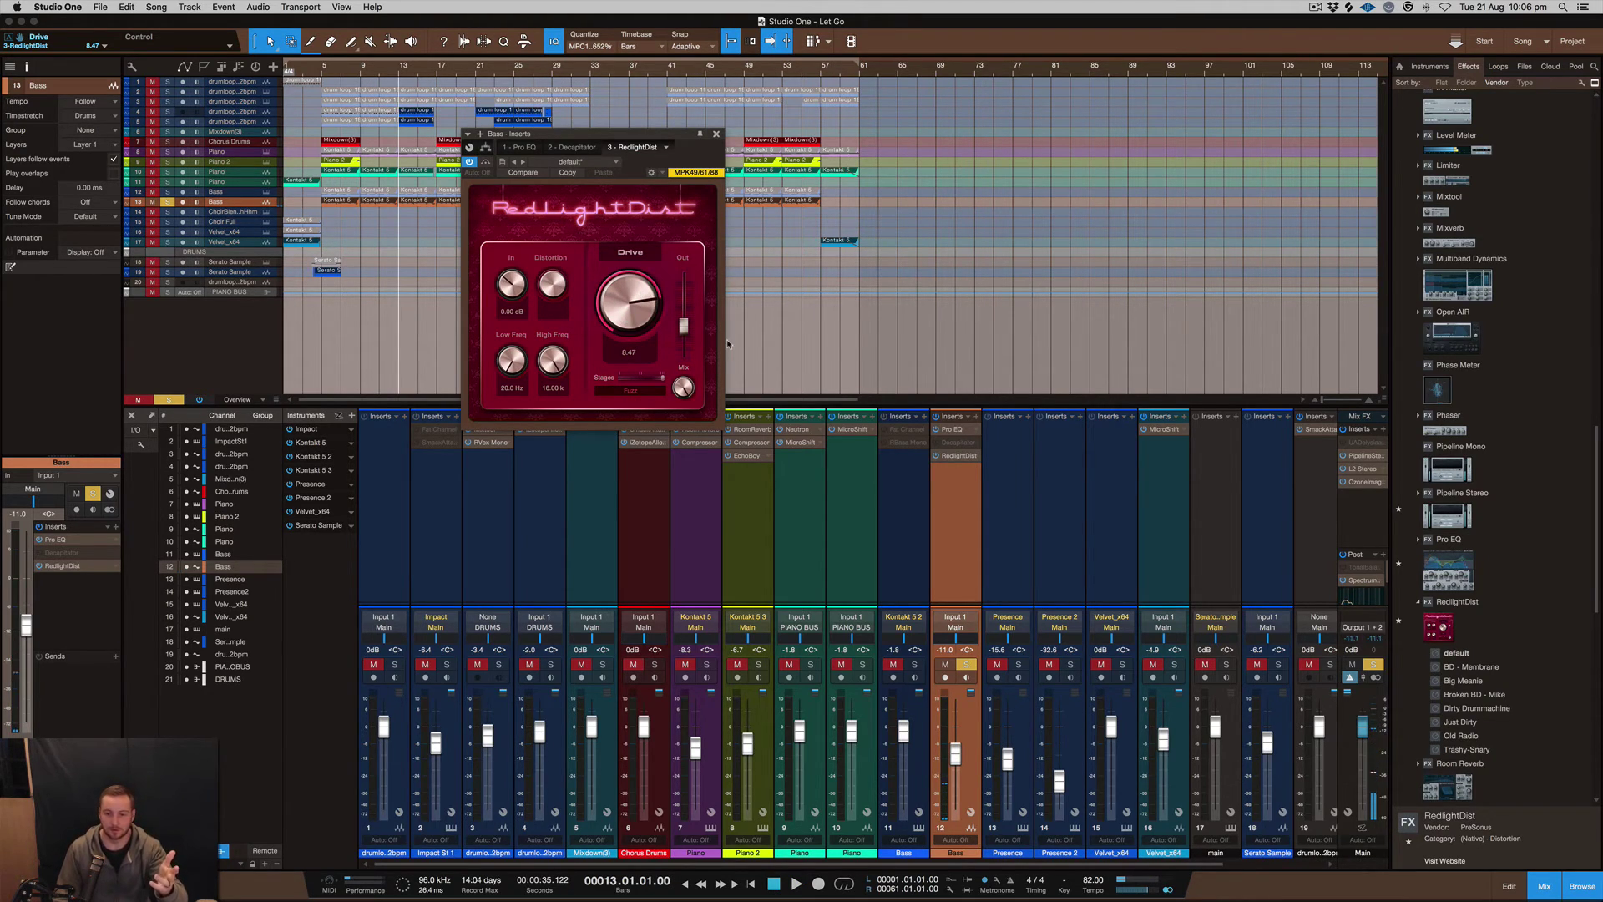
Open the Bass channel's Pro EQ in its own window and close the RedlightDist window.
left_click(701, 134)
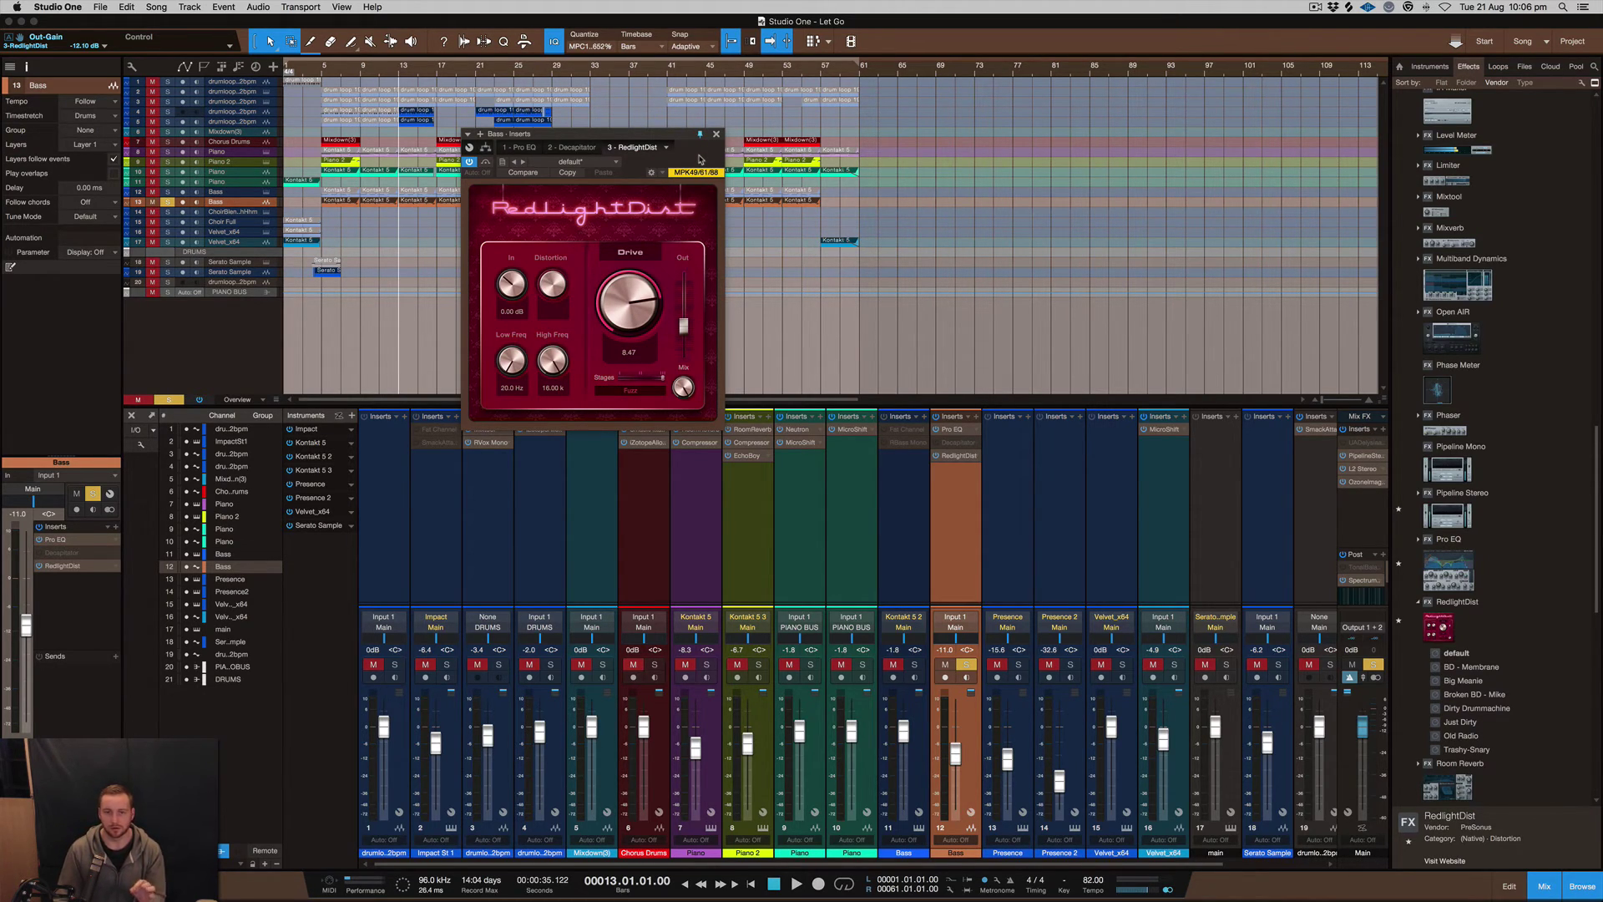
left_click(957, 430)
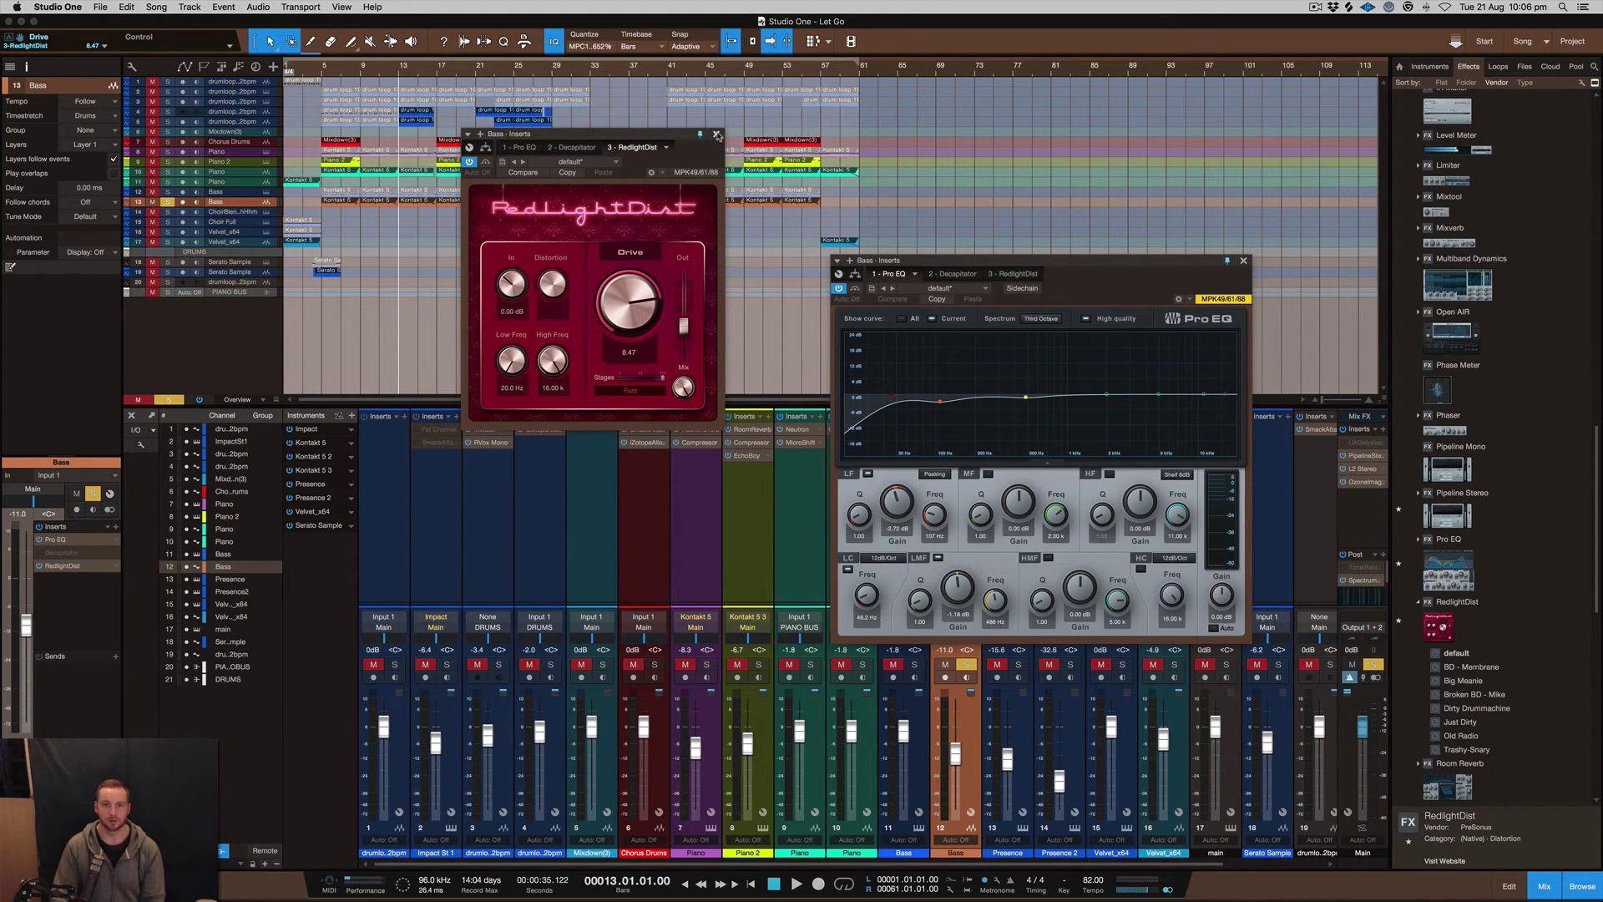
left_click(716, 134)
left_click_drag(1173, 260, 778, 182)
Remove RedlightDist from the Bass channel's insert chain and close the Pro EQ window.
left_click(977, 457)
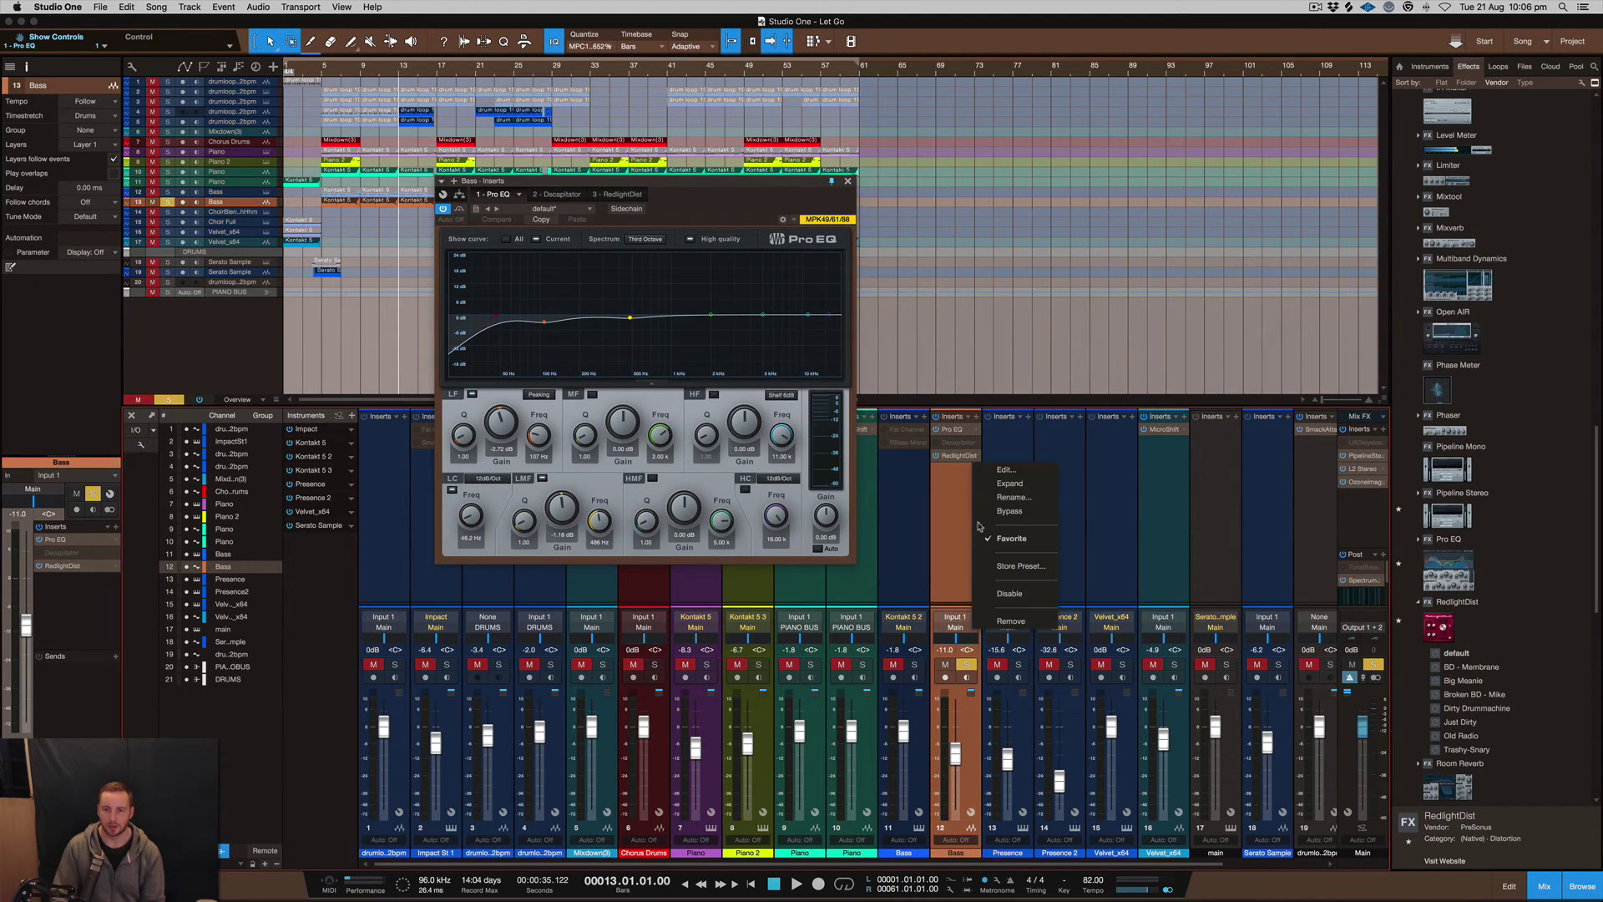
left_click(995, 623)
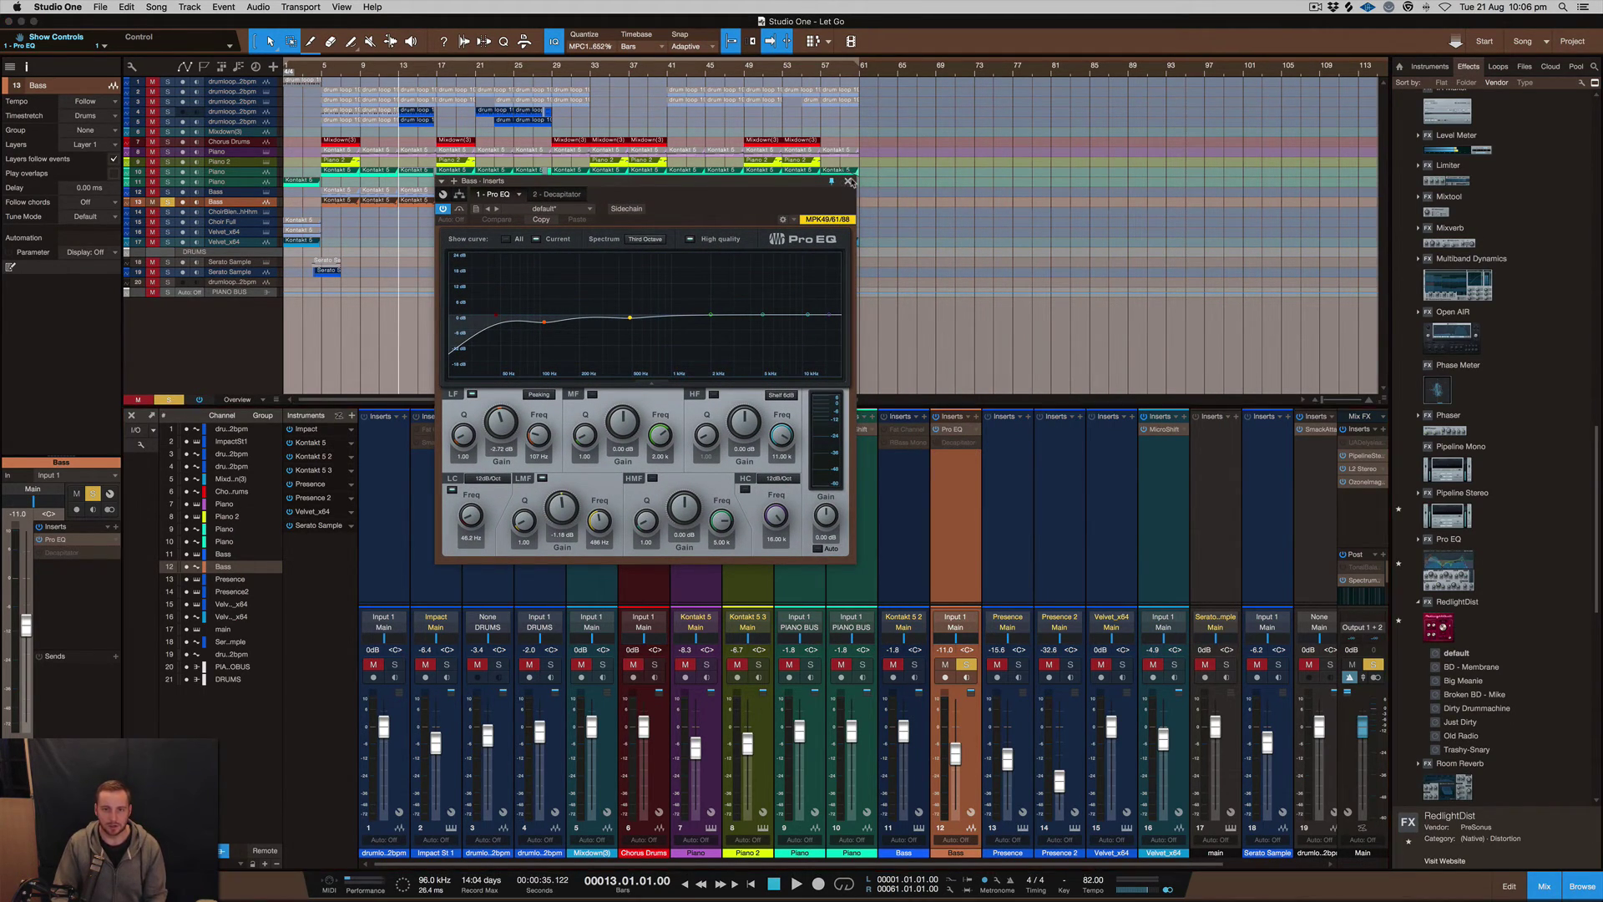
left_click(848, 180)
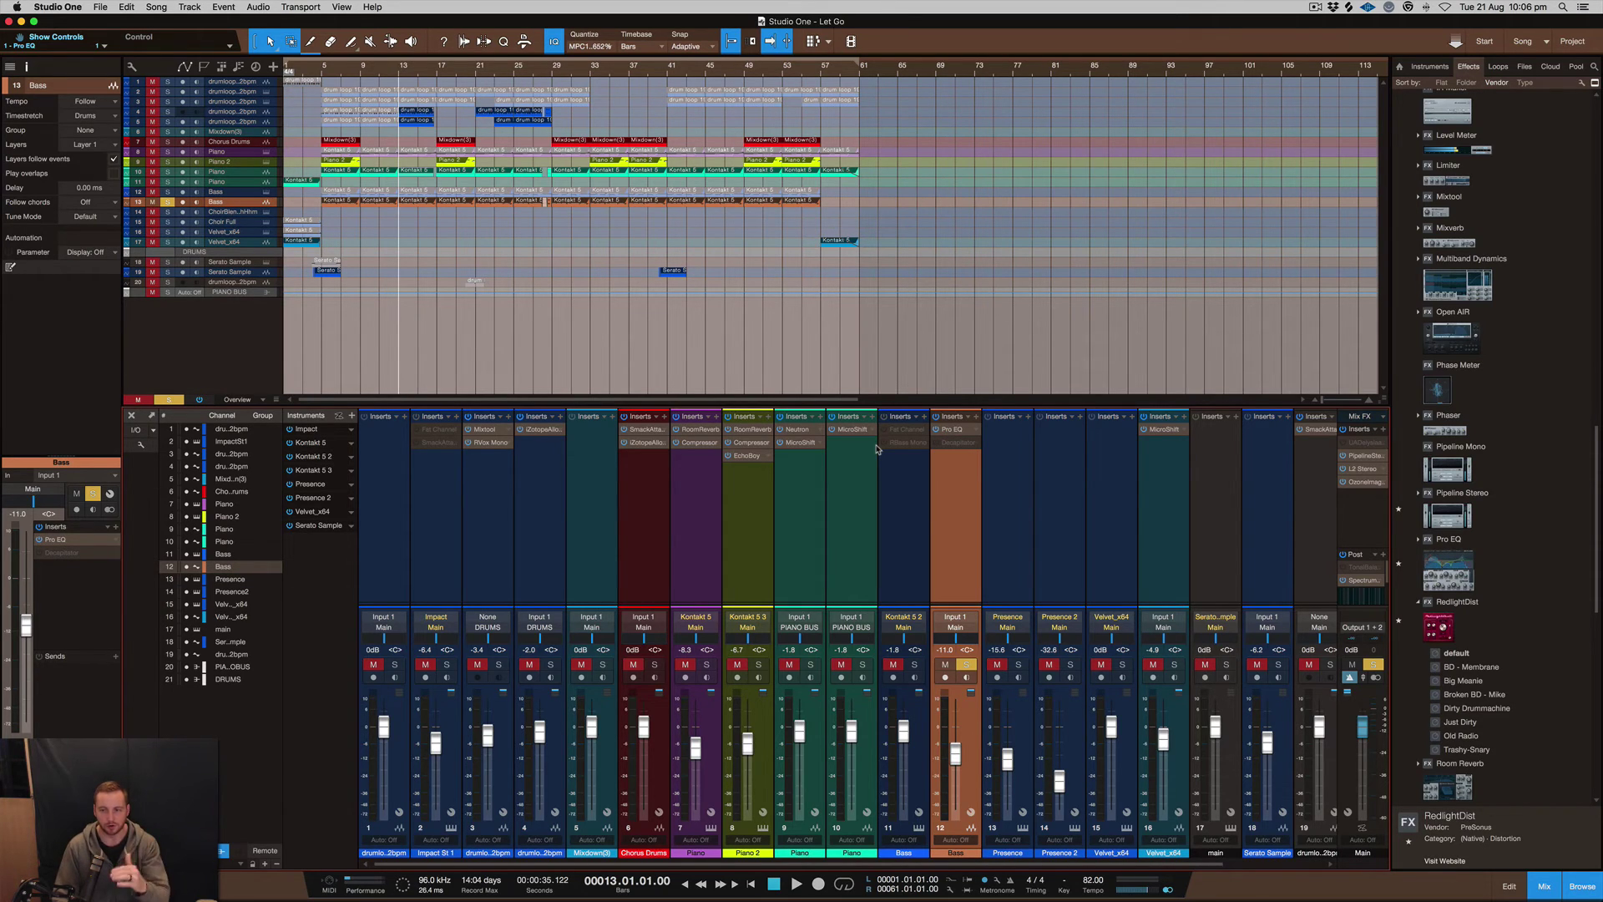
Open the Spectrum Meter on the Main channel, unsolo the Bass, and play the mix to examine its overall frequency slope.
left_click(1361, 596)
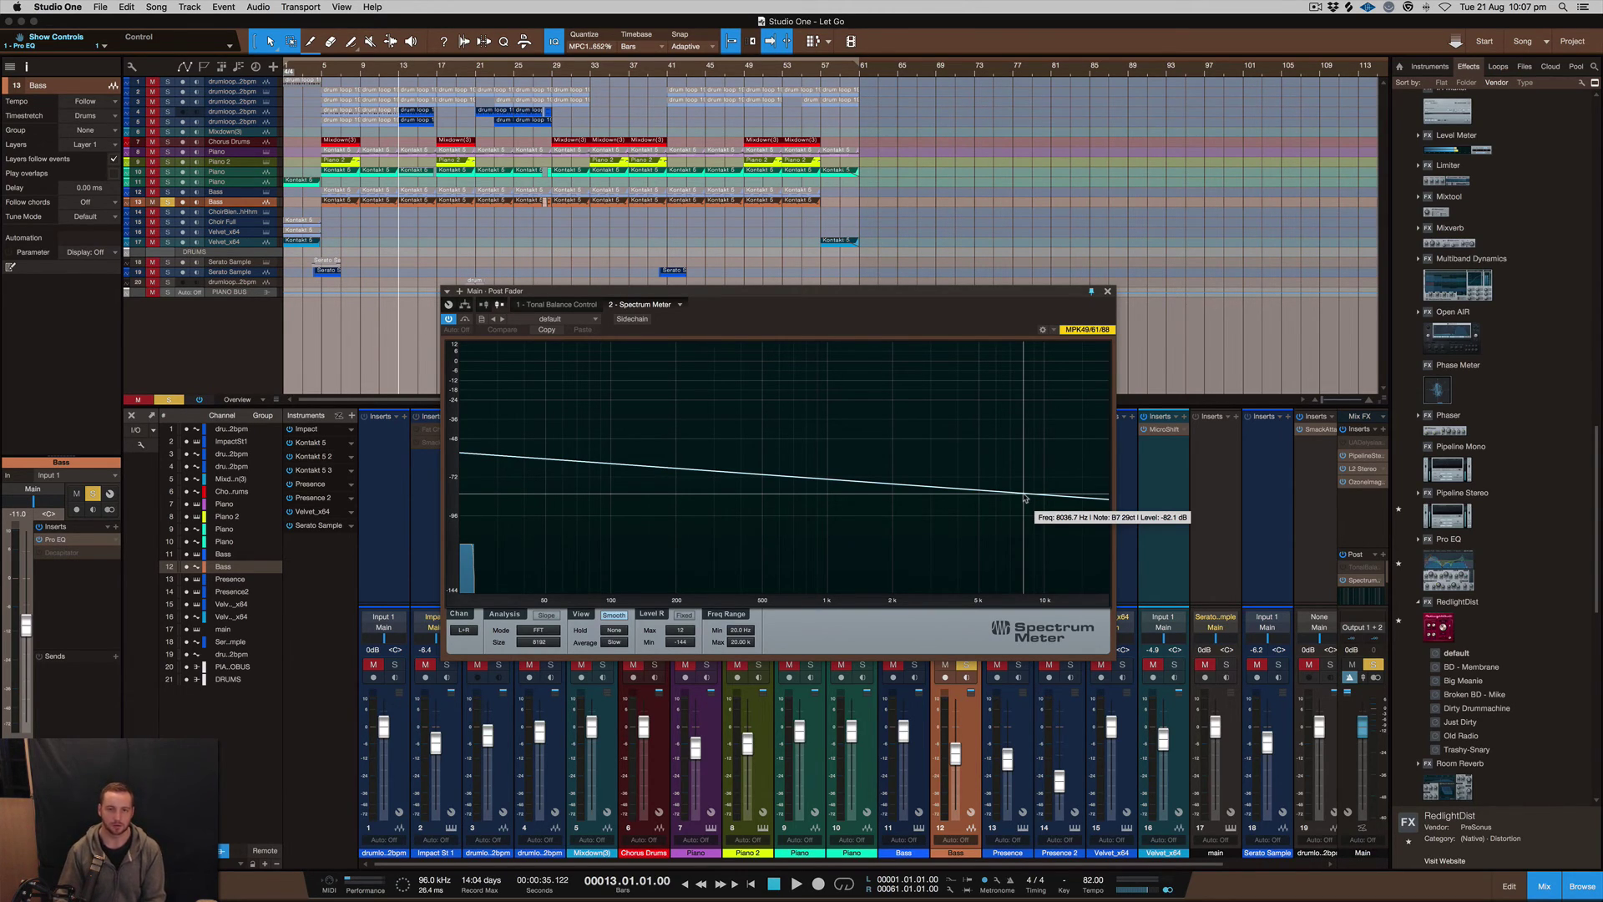
left_click(168, 201)
key("space")
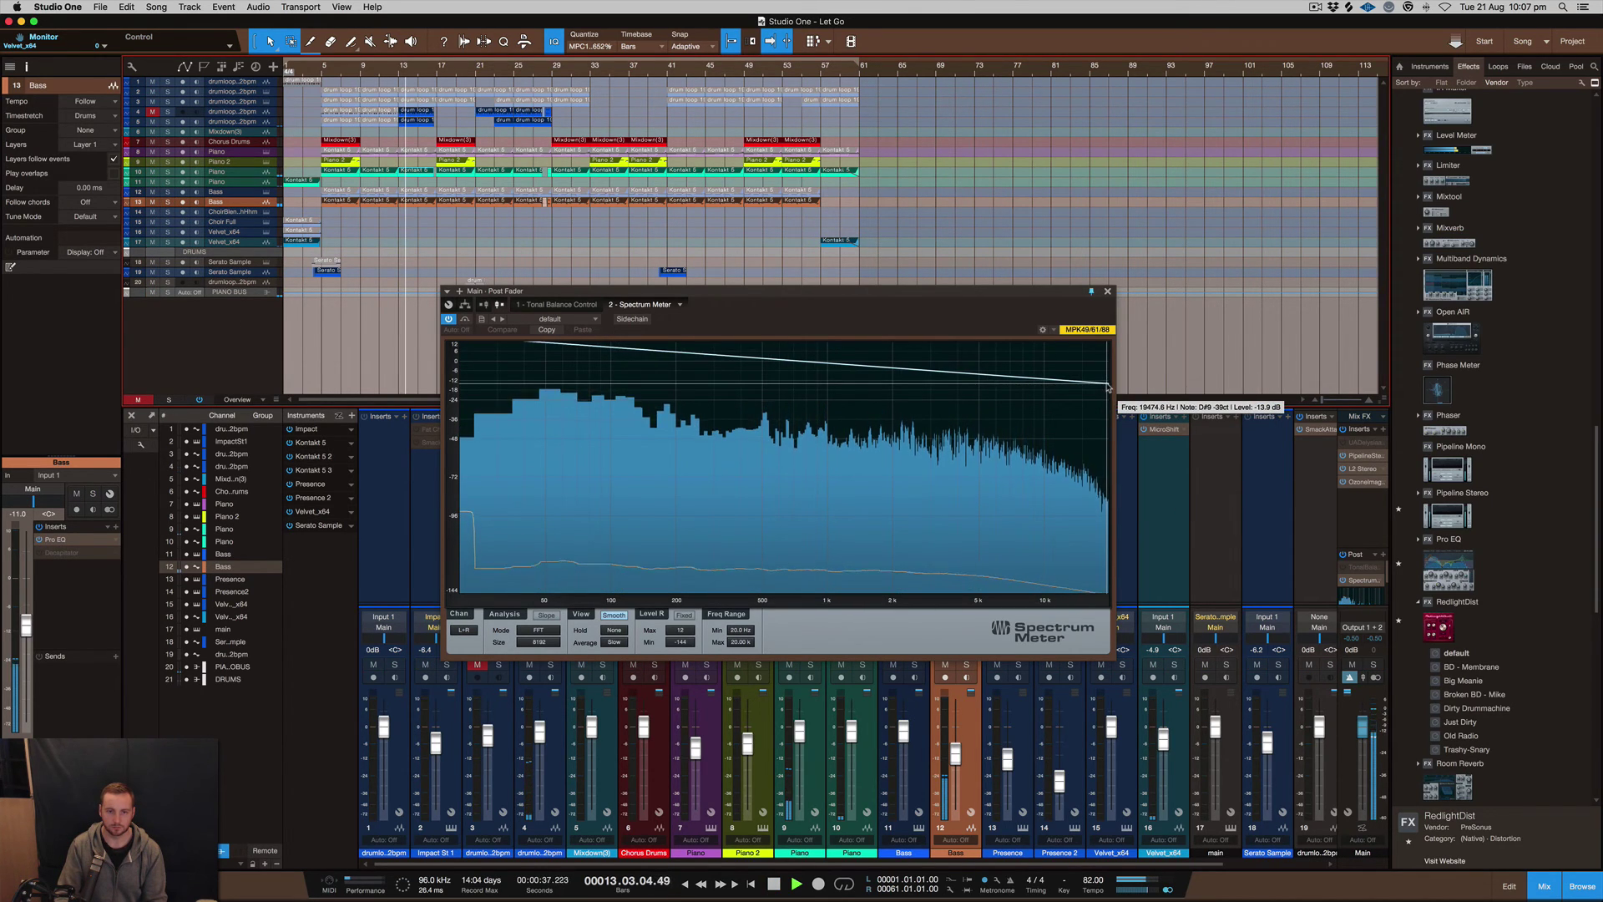
key("space")
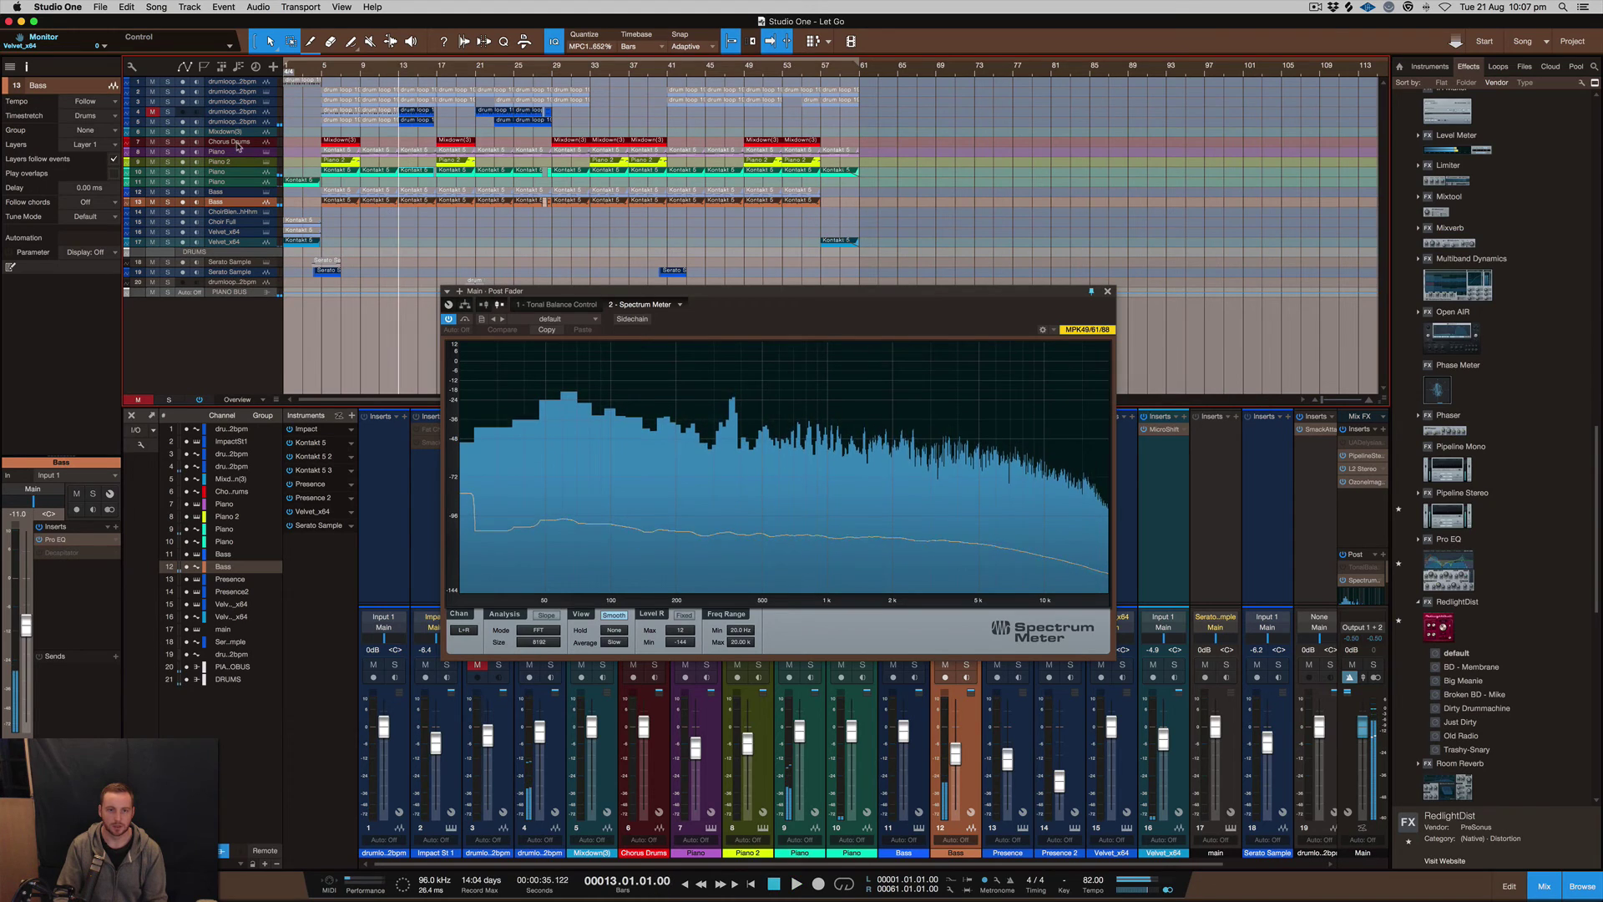
Unmute the drum loop on track 4 and replay the full mix to examine its spectrum.
left_click(152, 113)
key("space")
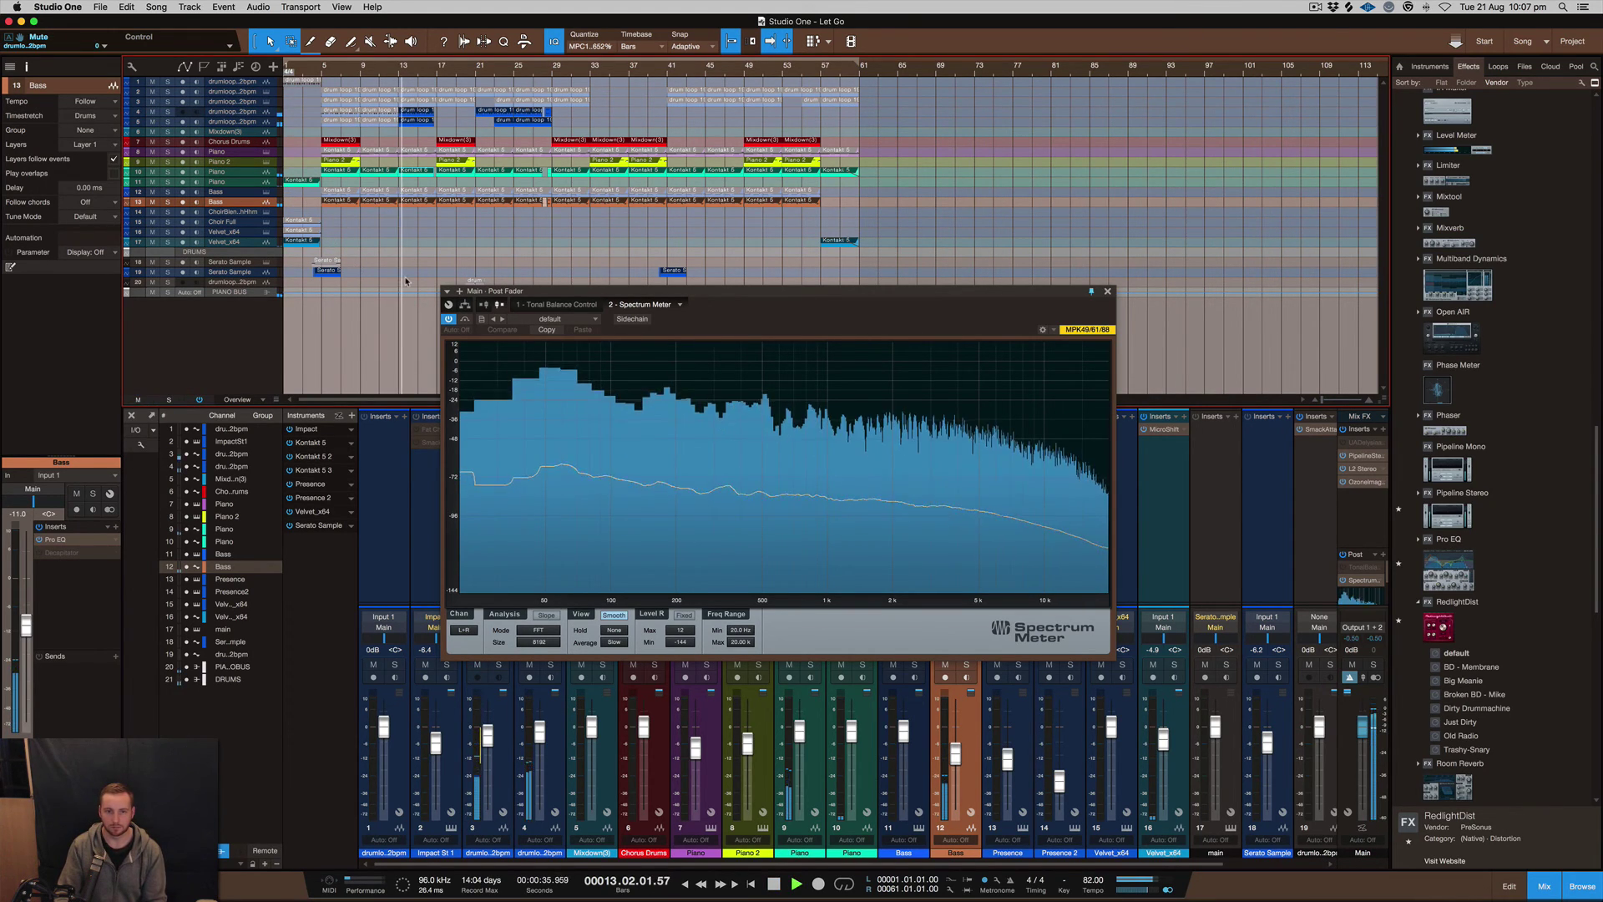
key("space")
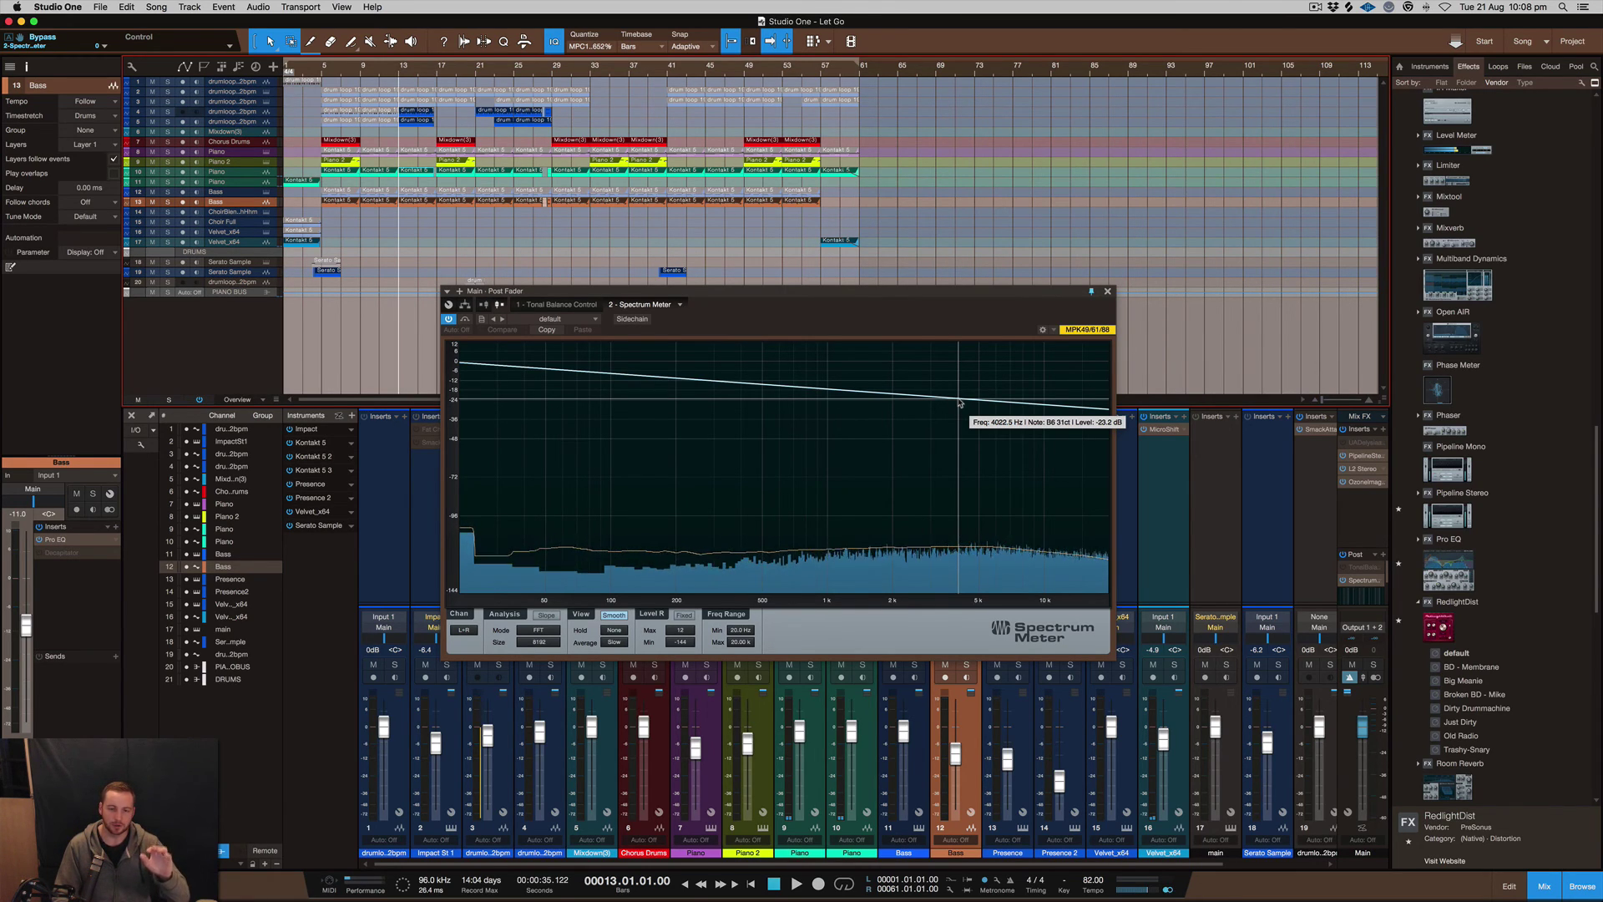
Close the Spectrum Meter and bypass all of the Main channel's inserts.
left_click(1108, 291)
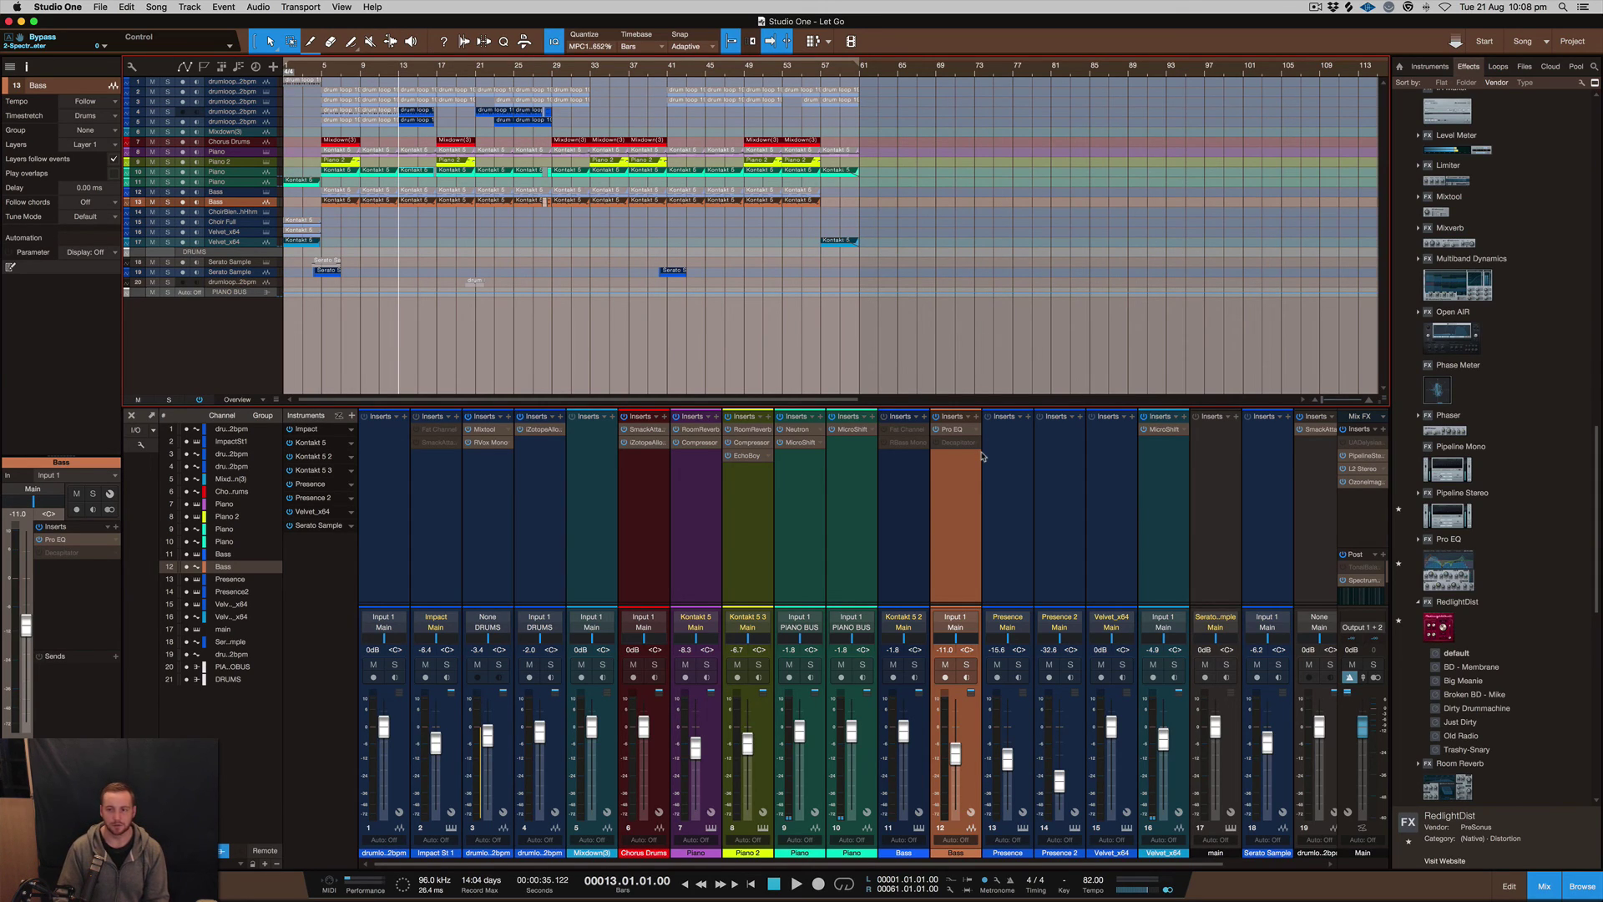
left_click(1343, 429)
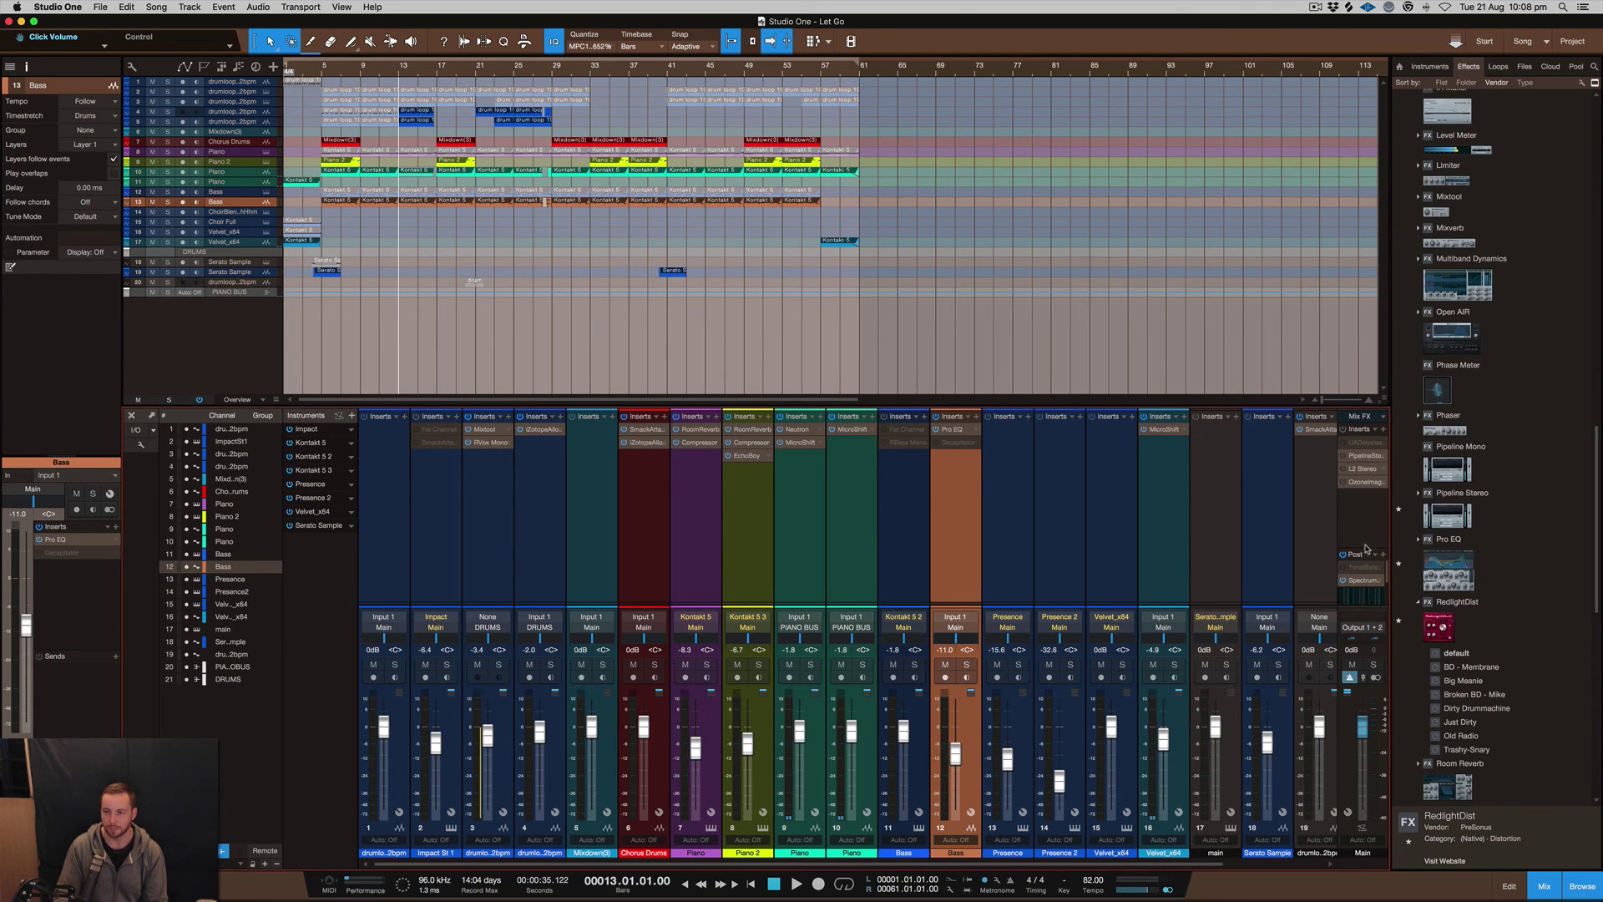
Enlarge the mixer's channel faders to inspect the levels and Main meter, and expand the insert area again.
left_click_drag(1268, 603, 1256, 451)
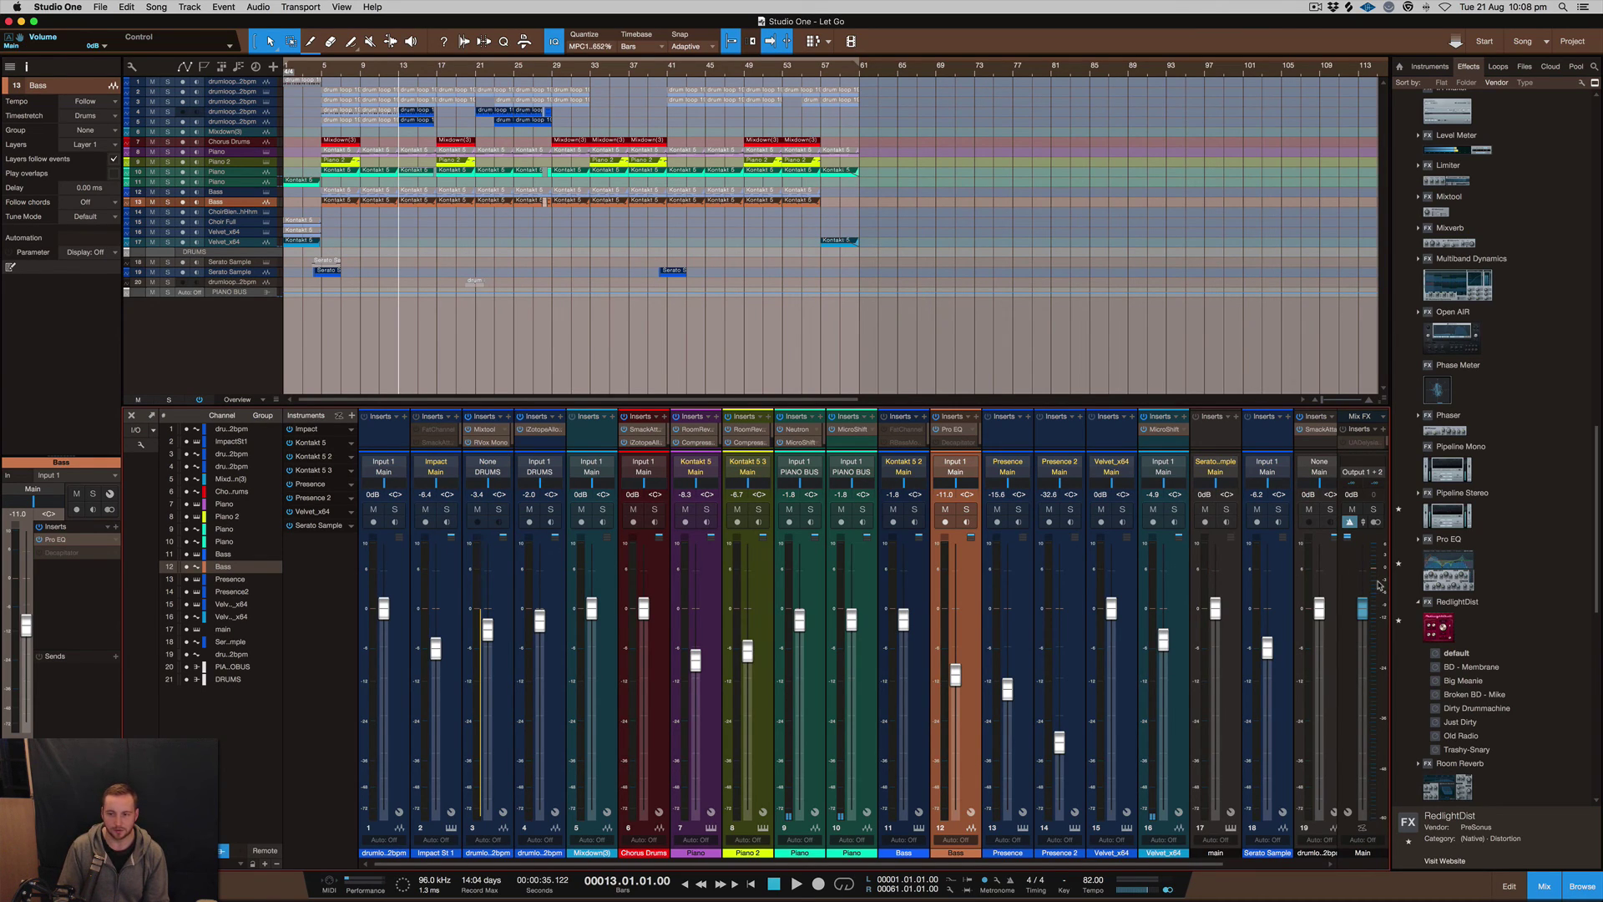
mouse_move(1379, 584)
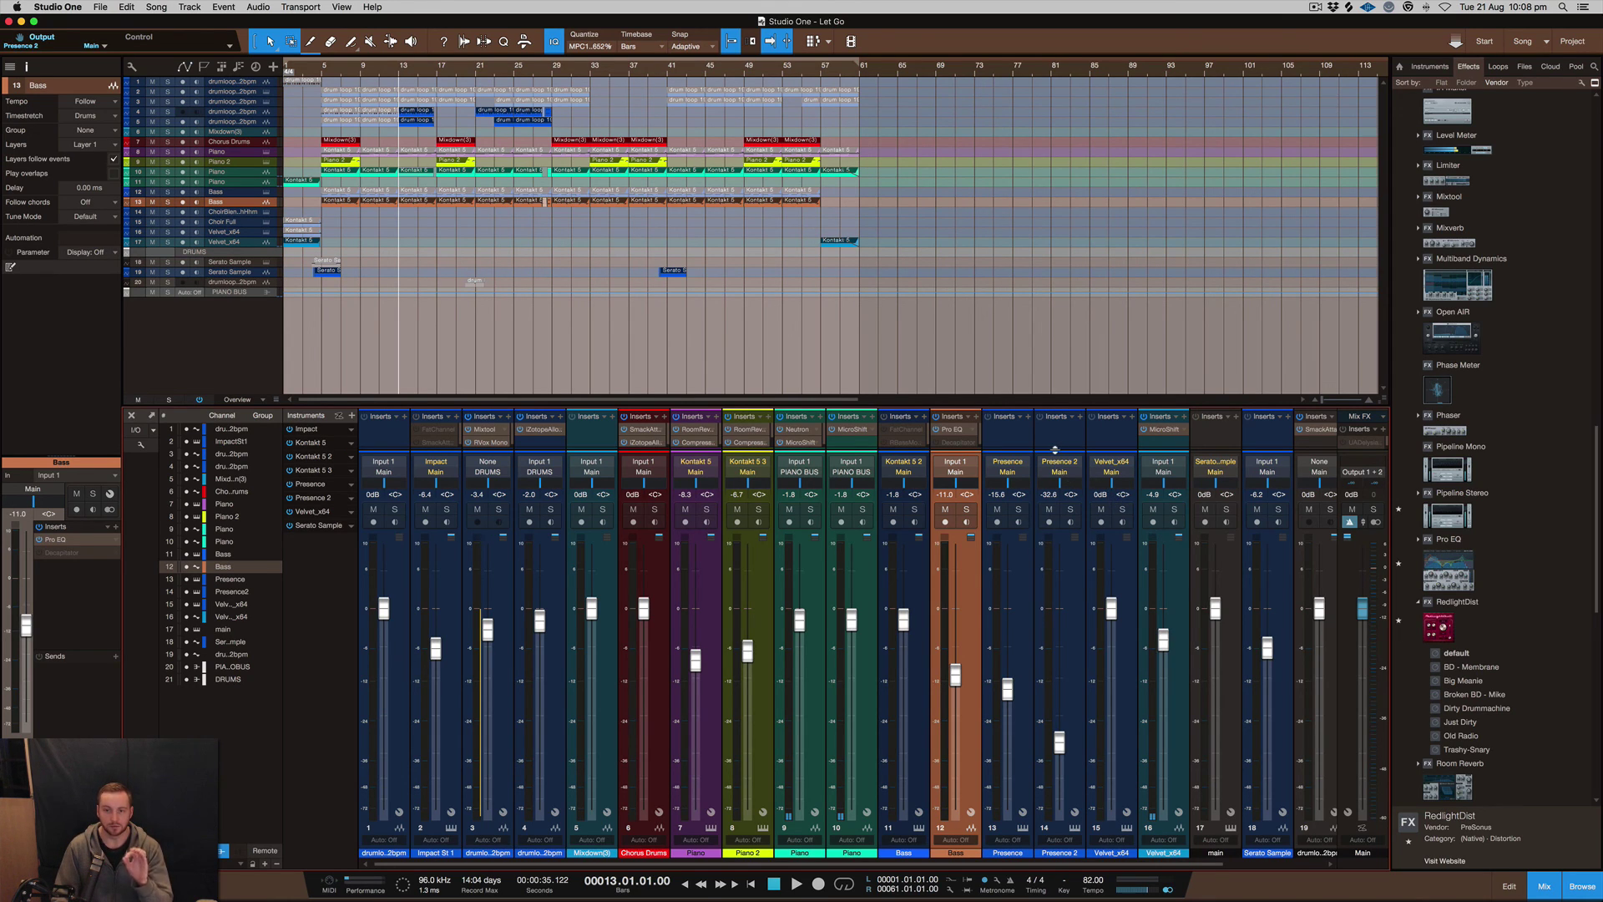
left_click_drag(1055, 448, 1051, 565)
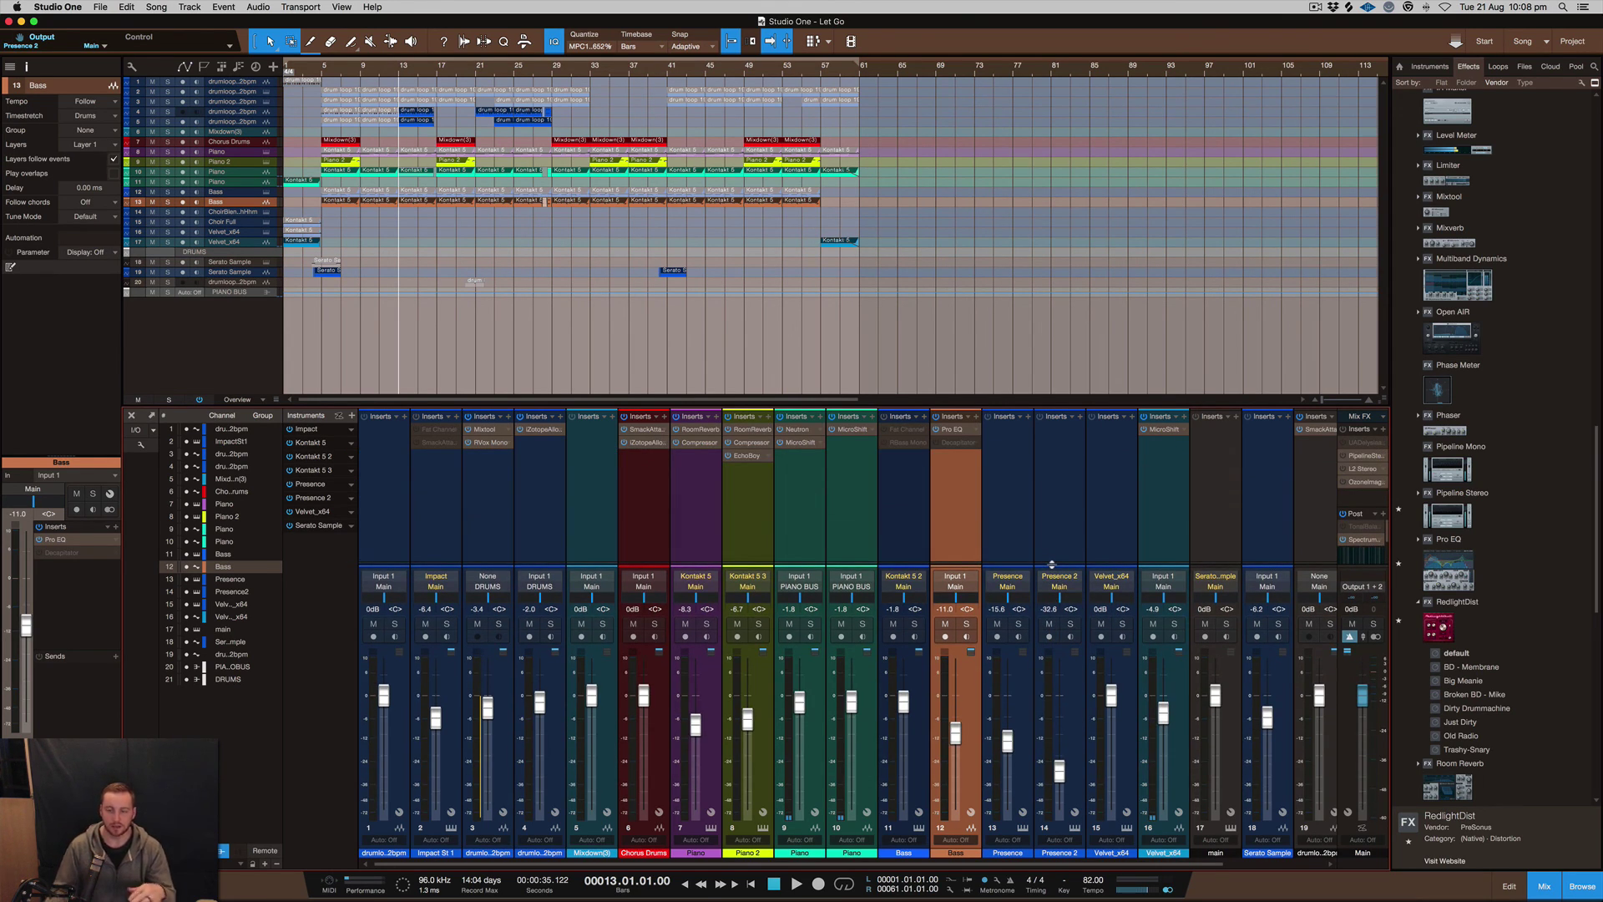